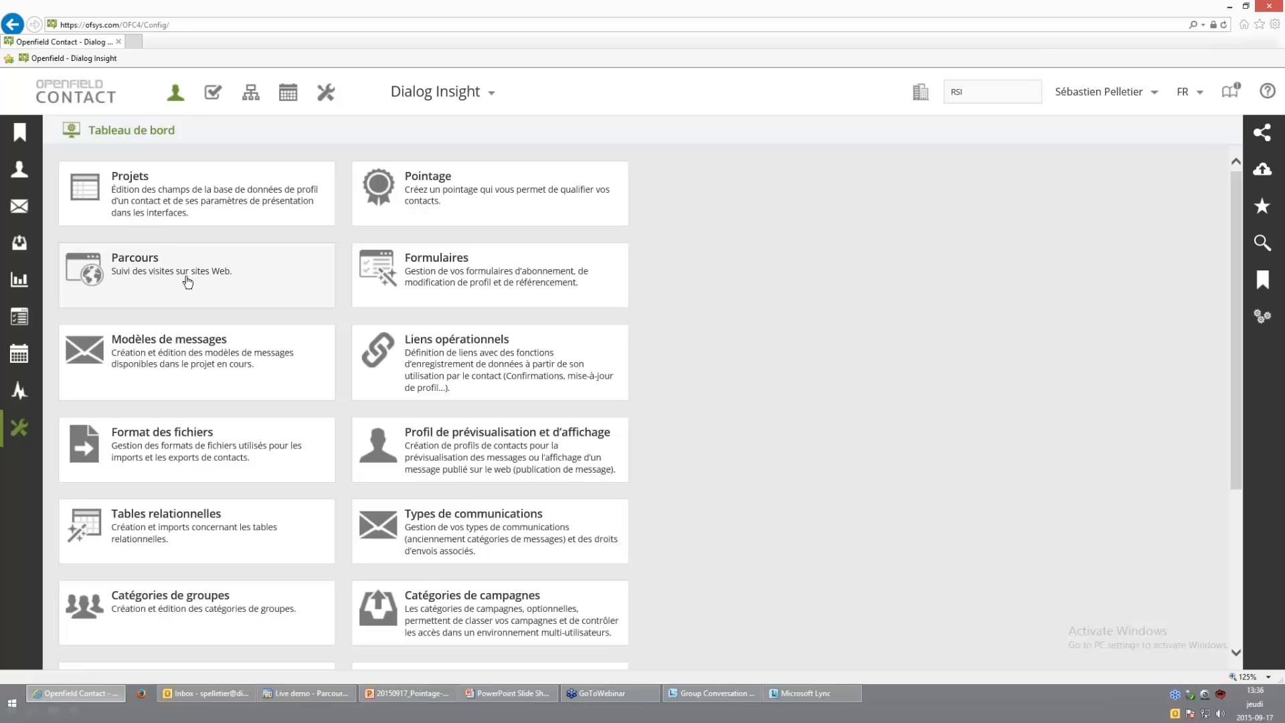
- Examine the tracked domains and tracking script of the Dialog Insight (site corporatif) site in the Parcours configuration, leaving the domains unchanged
{"action": "left_click", "coordinate": [189, 282]}
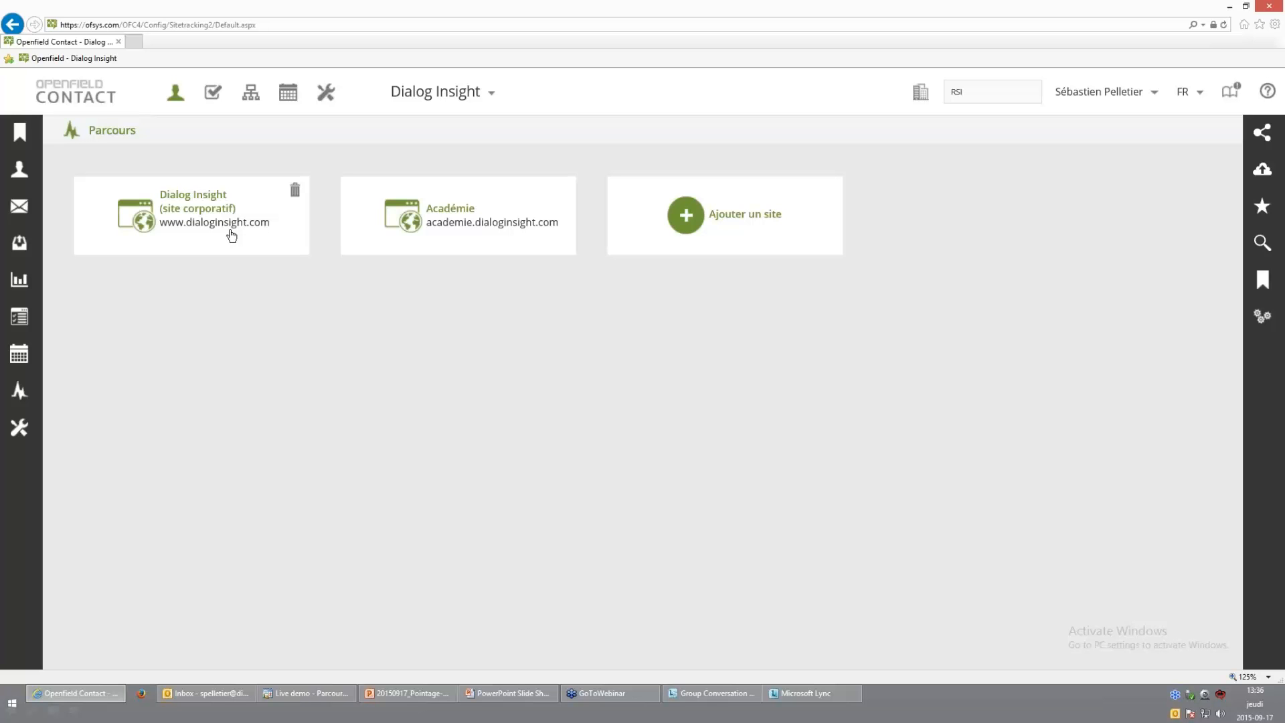
{"action": "left_click", "coordinate": [209, 228]}
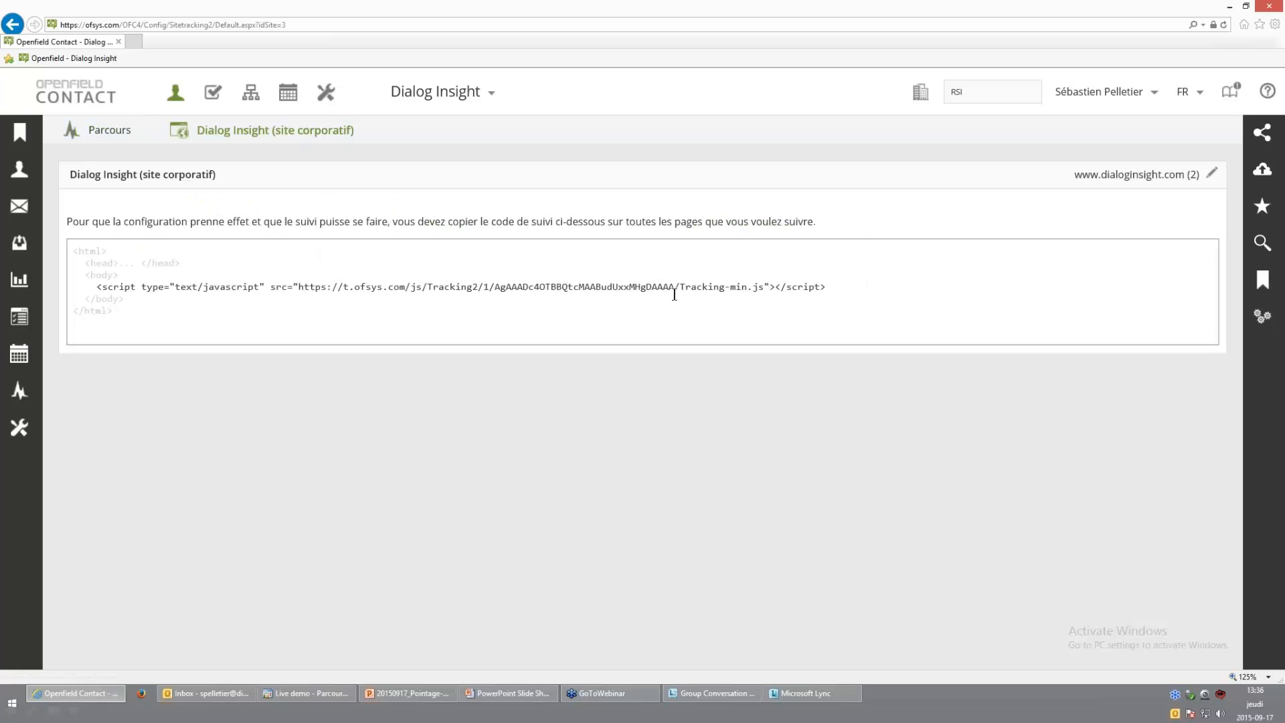
{"action": "left_click", "coordinate": [1213, 175]}
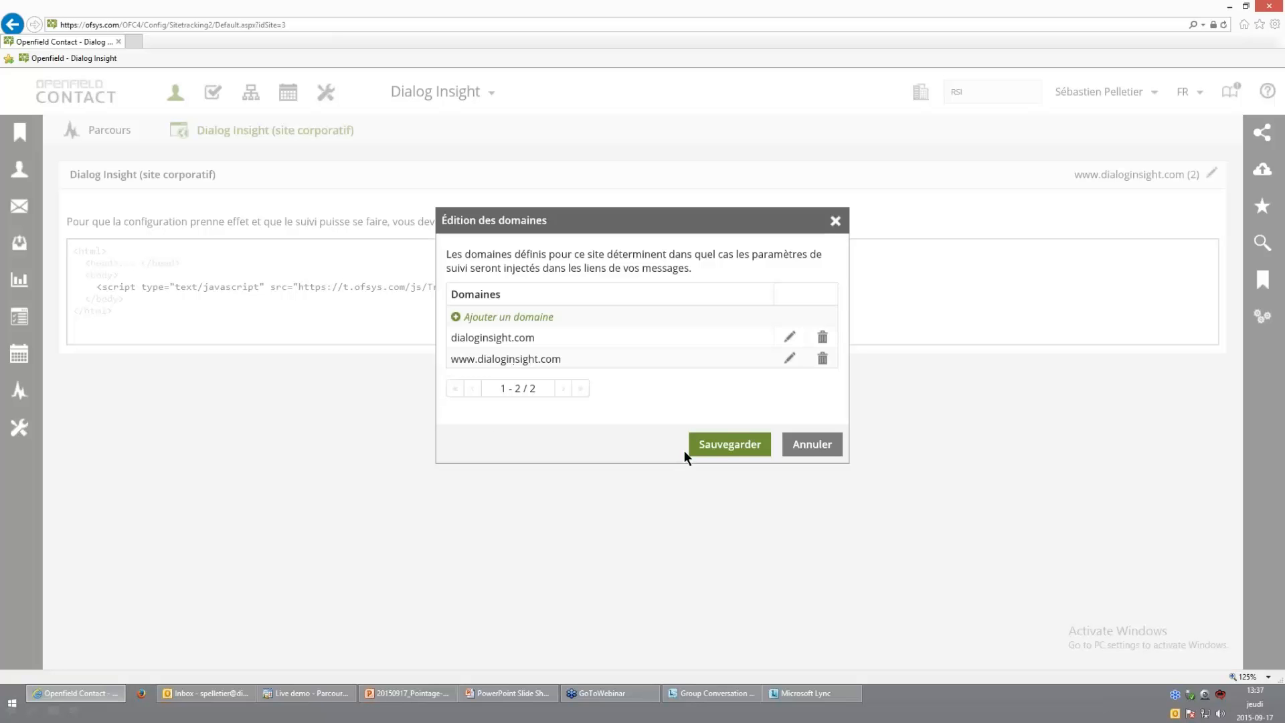
{"action": "left_click", "coordinate": [820, 455]}
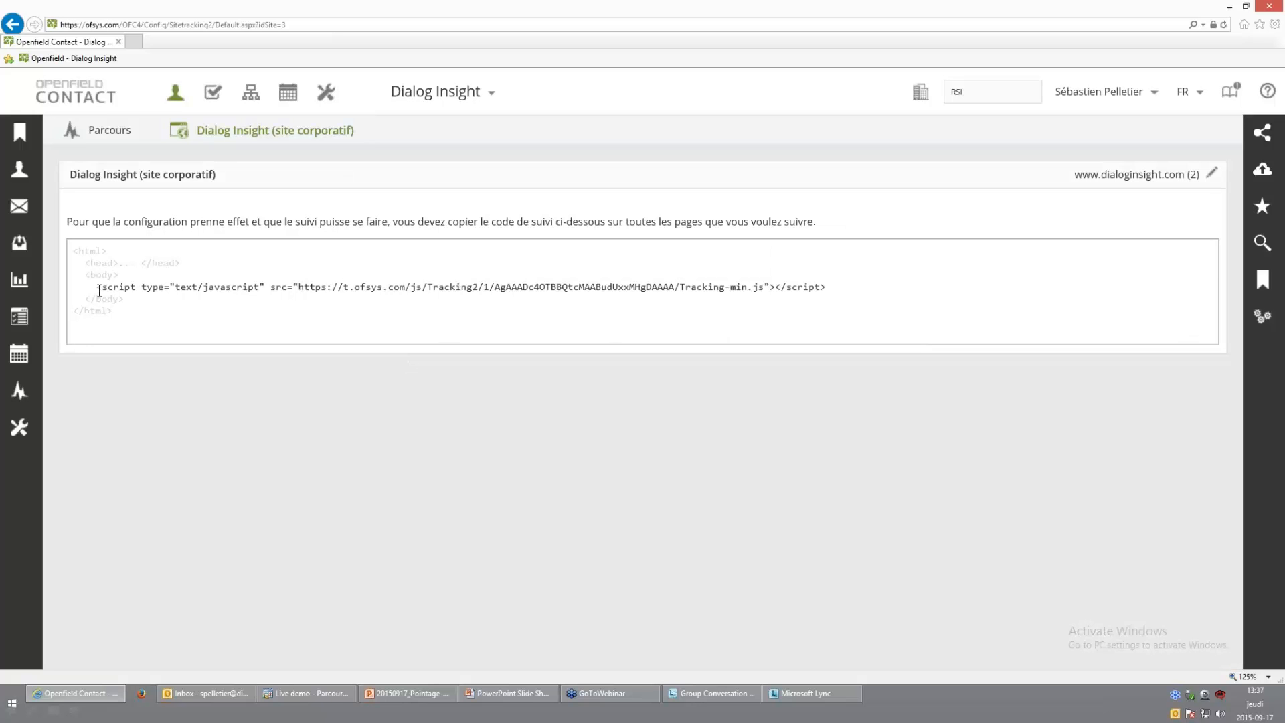
{"action": "left_click_drag", "start_coordinate": [97, 287], "coordinate": [673, 289]}
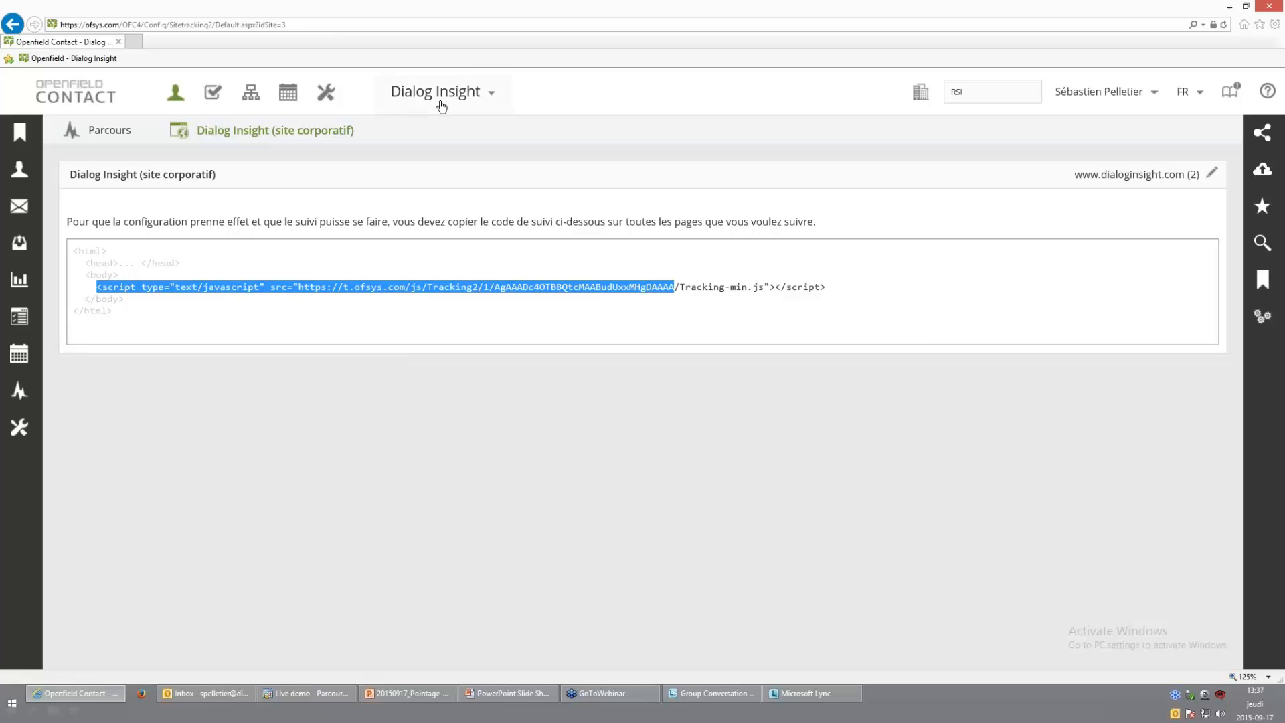
{"action": "left_click", "coordinate": [479, 286]}
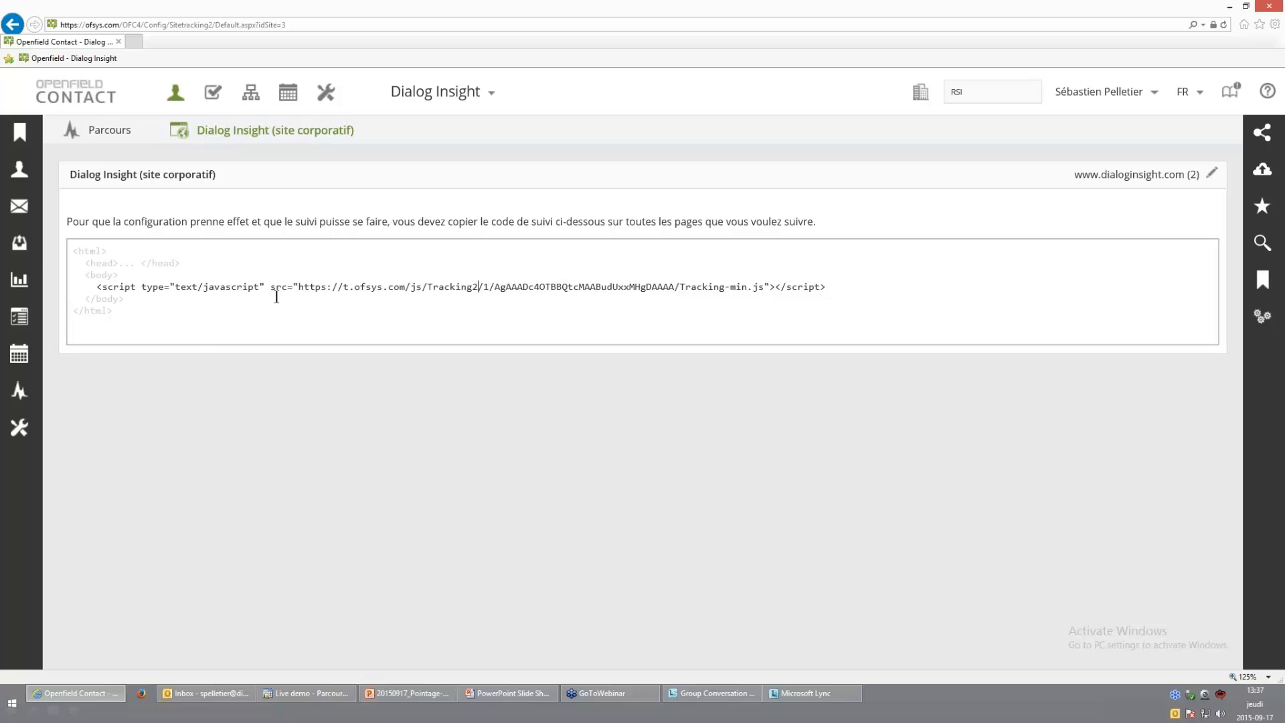
- Review the Parcours results summary, covering visitor evolution, visit sources and mobile visits for the last six months
{"action": "mouse_move", "coordinate": [31, 286]}
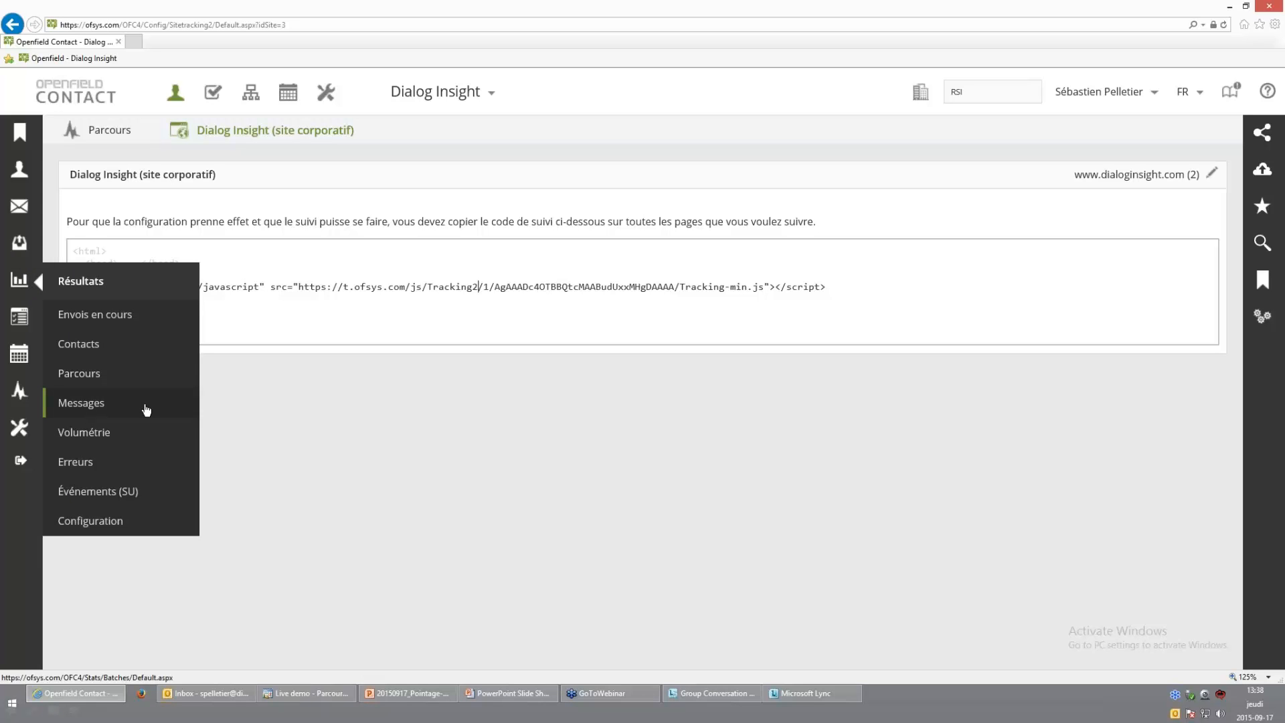
{"action": "left_click", "coordinate": [111, 383]}
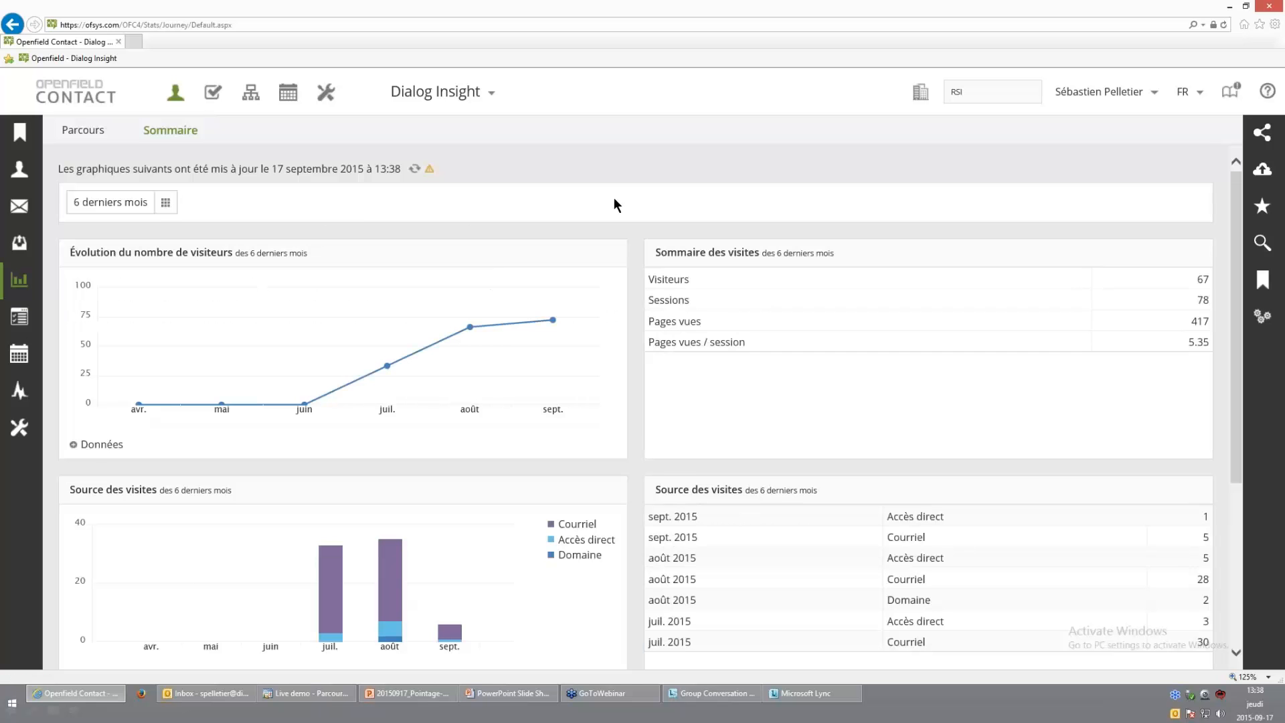
{"action": "scroll", "coordinate": [637, 200], "scroll_direction": "down", "scroll_amount": 1}
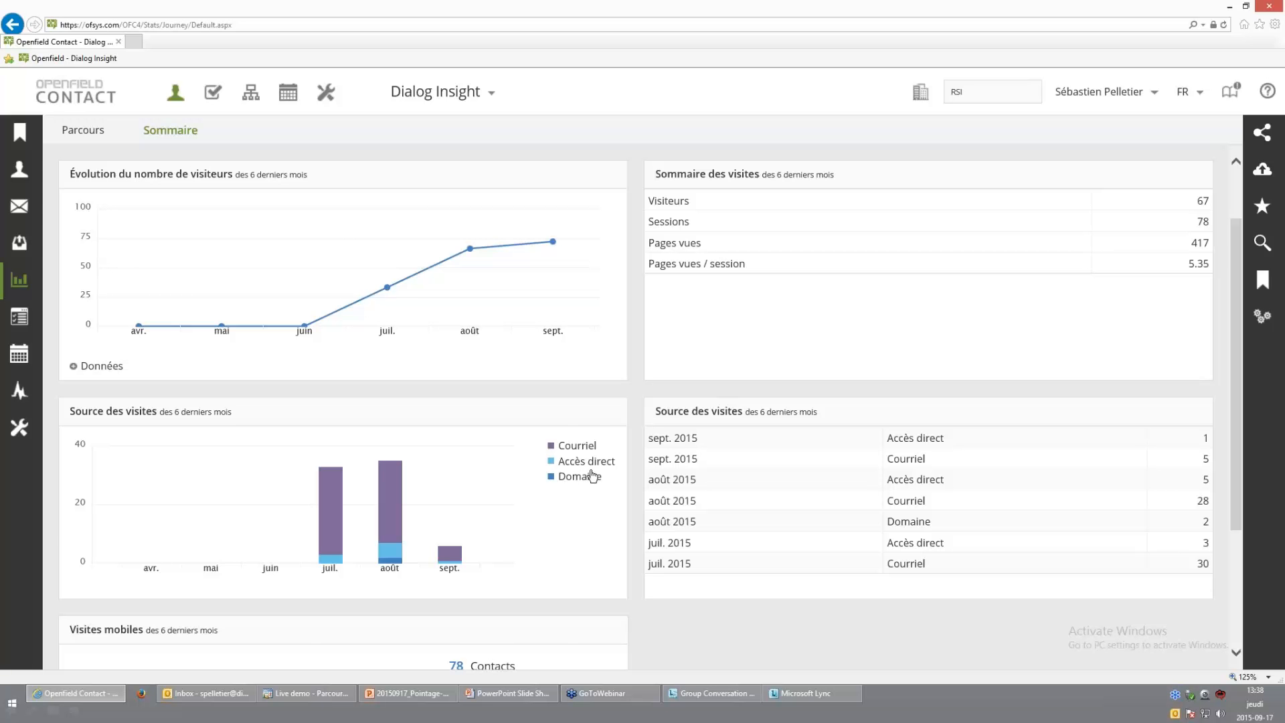
{"action": "scroll", "coordinate": [633, 398], "scroll_direction": "down", "scroll_amount": 3}
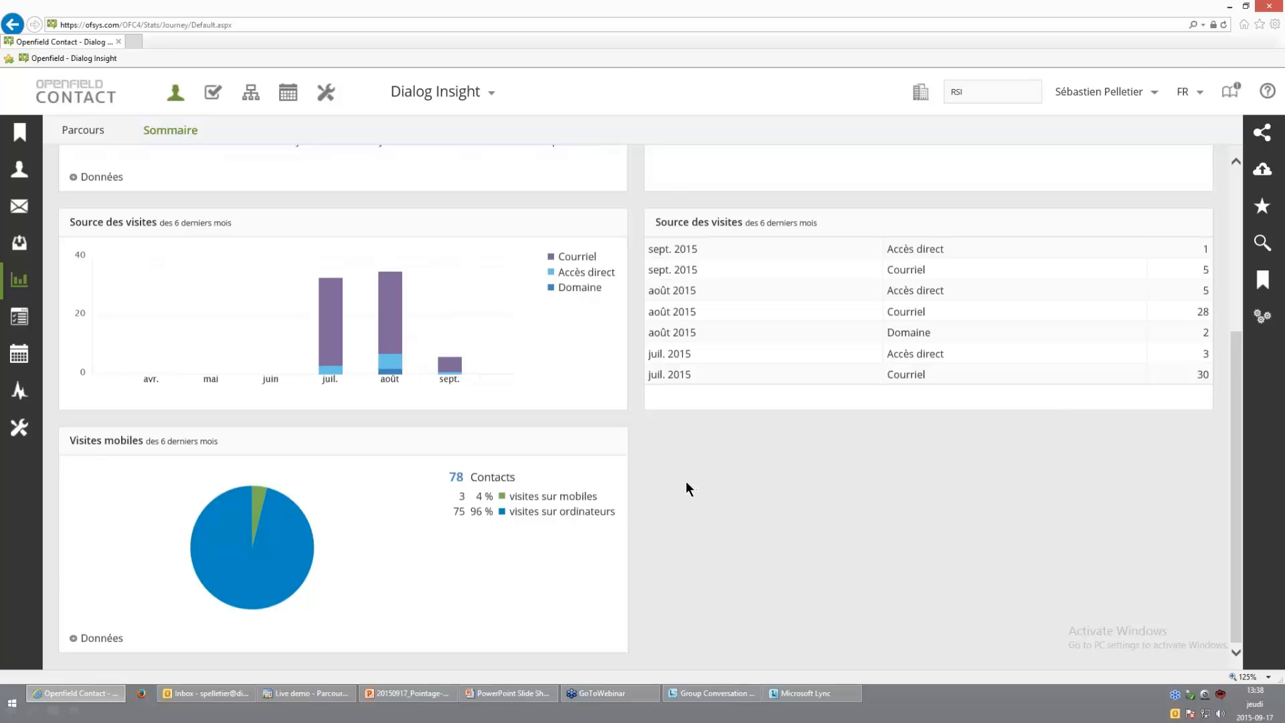
{"action": "scroll", "coordinate": [619, 452], "scroll_direction": "up", "scroll_amount": 1}
{"action": "scroll", "coordinate": [664, 371], "scroll_direction": "up", "scroll_amount": 4}
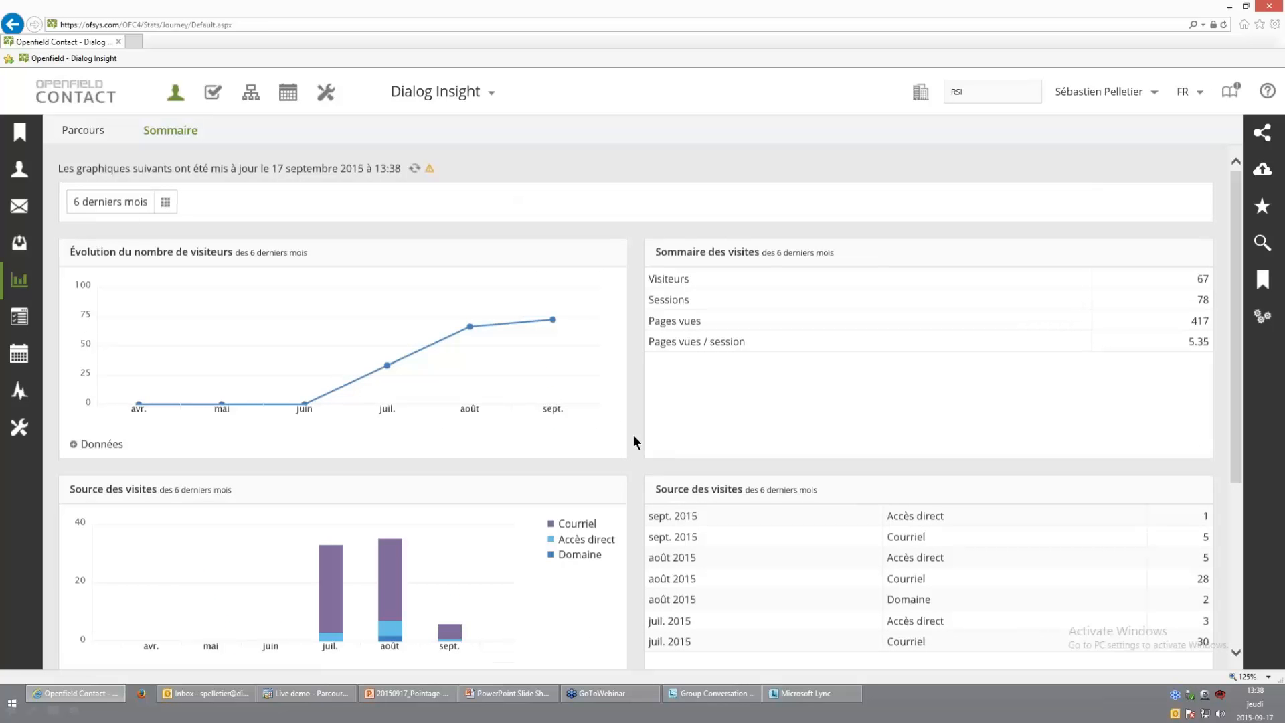
- Open the contact group "*** SP Parcours Visites ***" for editing and delete its existing page-visit criteria
{"action": "mouse_move", "coordinate": [16, 173]}
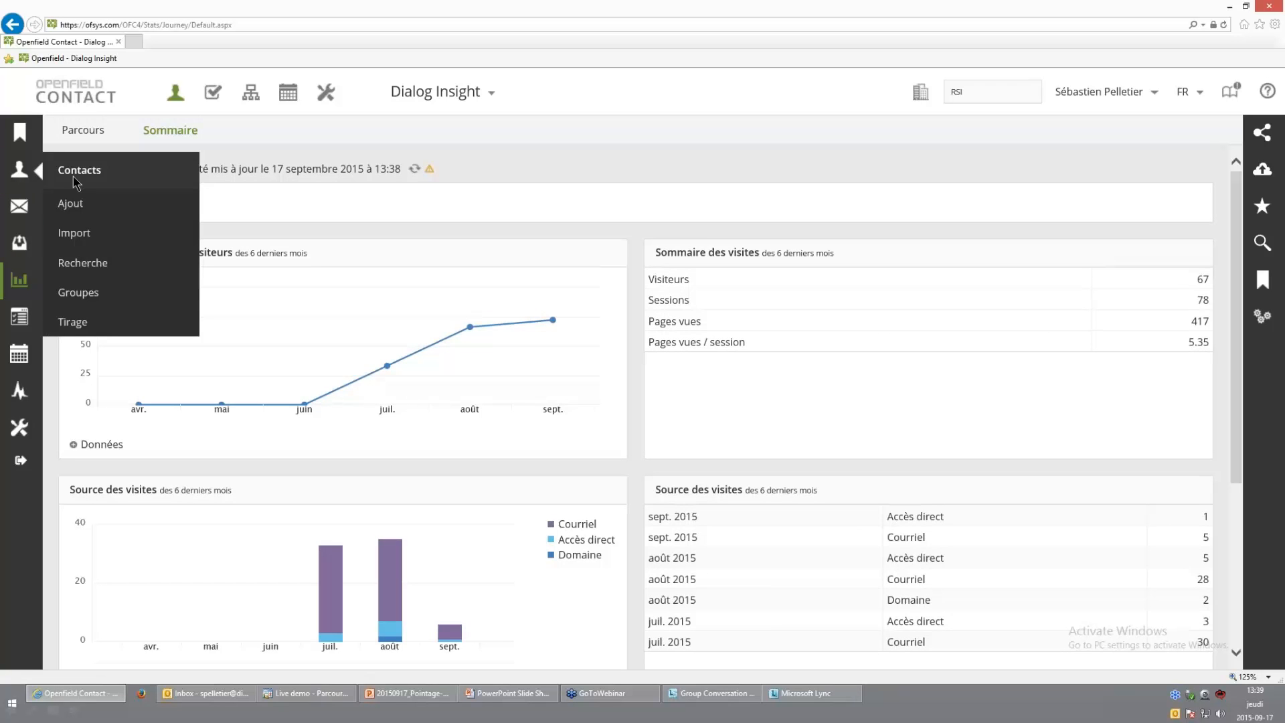
{"action": "left_click", "coordinate": [114, 300]}
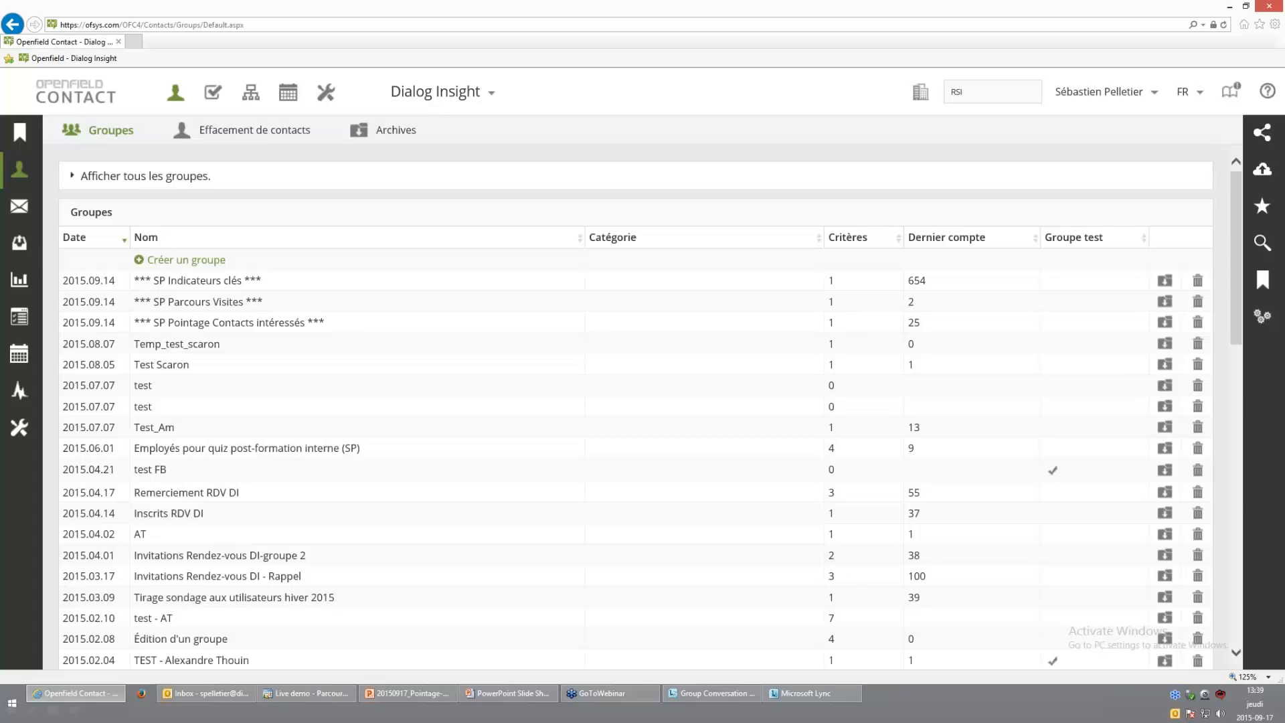
{"action": "double_click", "coordinate": [183, 301]}
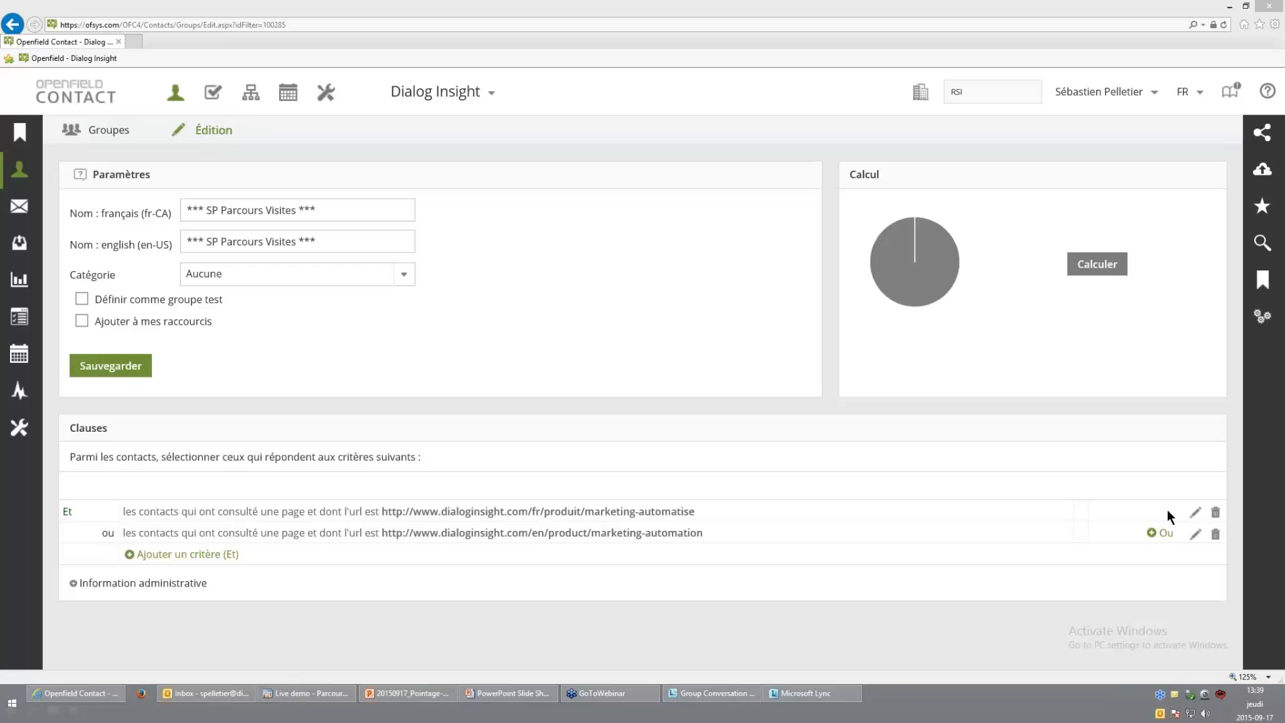
{"action": "left_click", "coordinate": [1216, 512]}
{"action": "key", "text": "Return"}
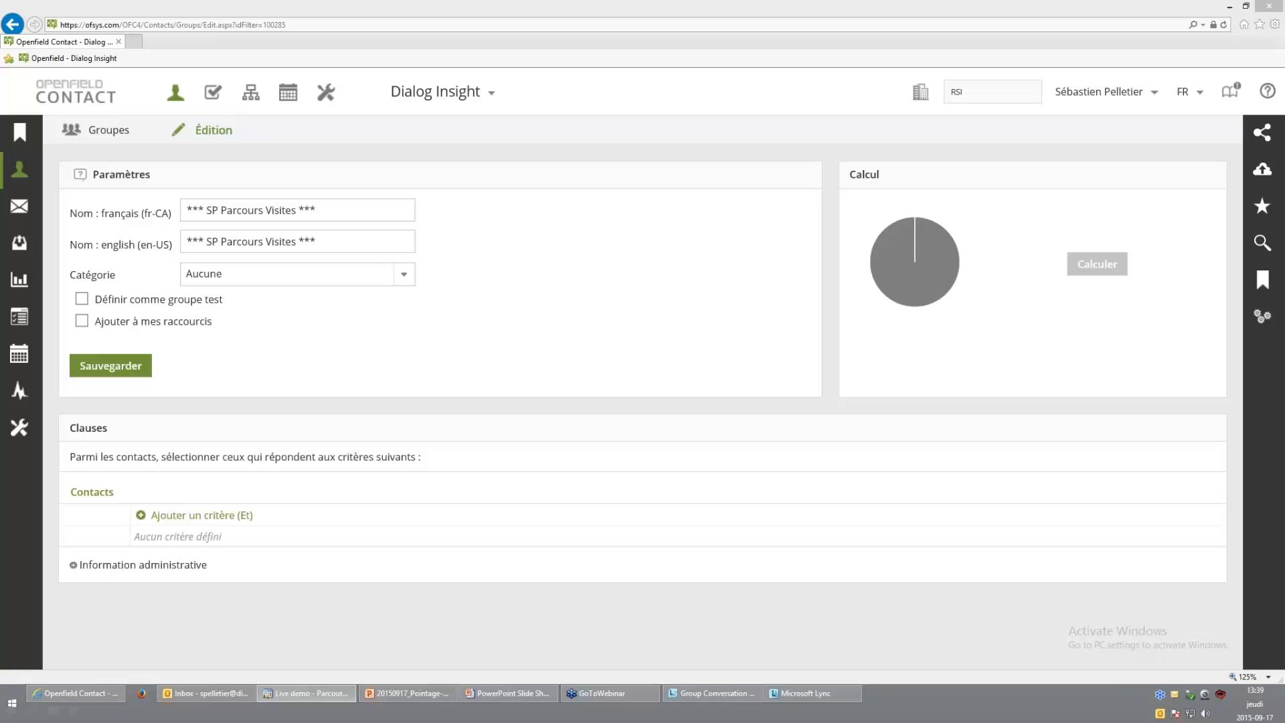
{"action": "left_click", "coordinate": [211, 529]}
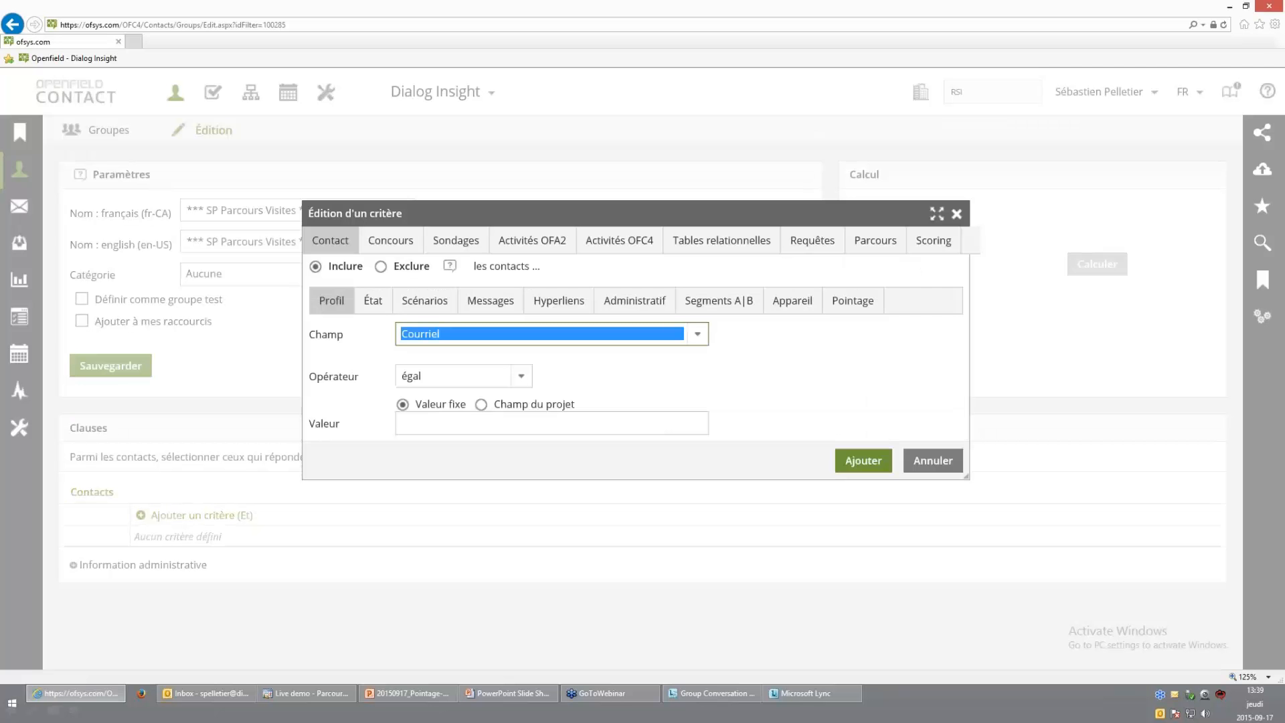
{"action": "left_click", "coordinate": [876, 246]}
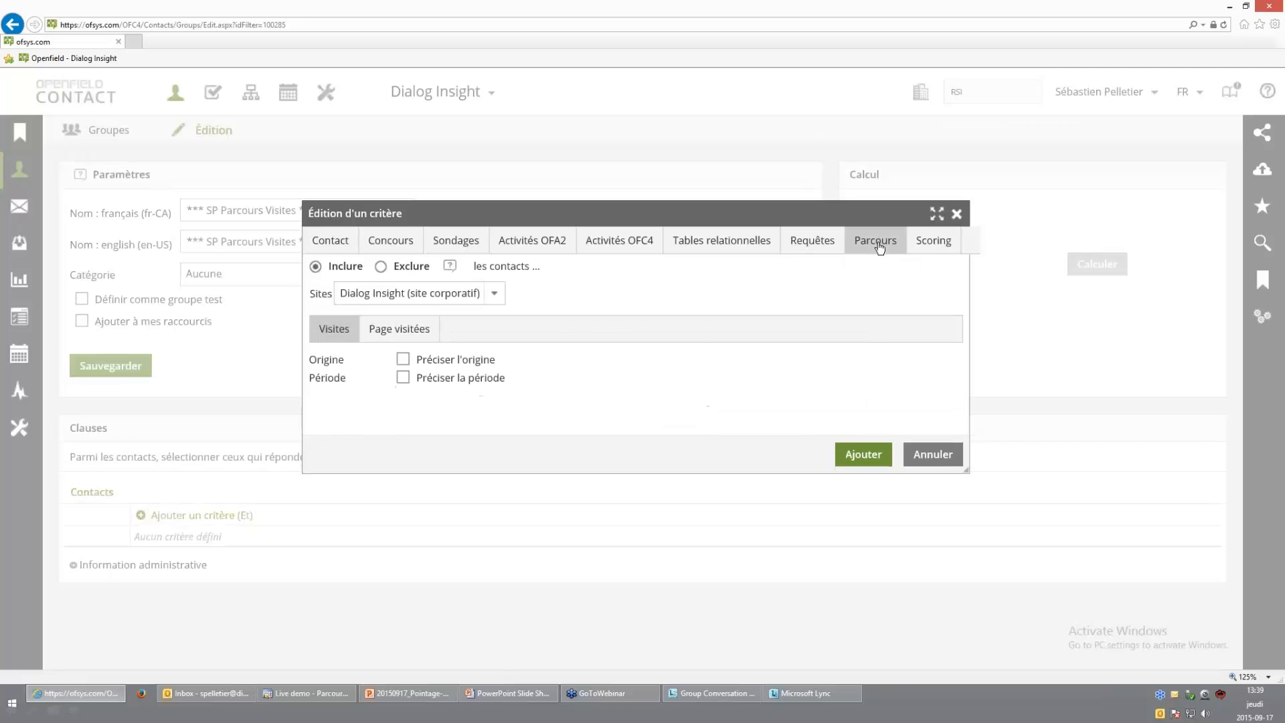
{"action": "left_click", "coordinate": [413, 330]}
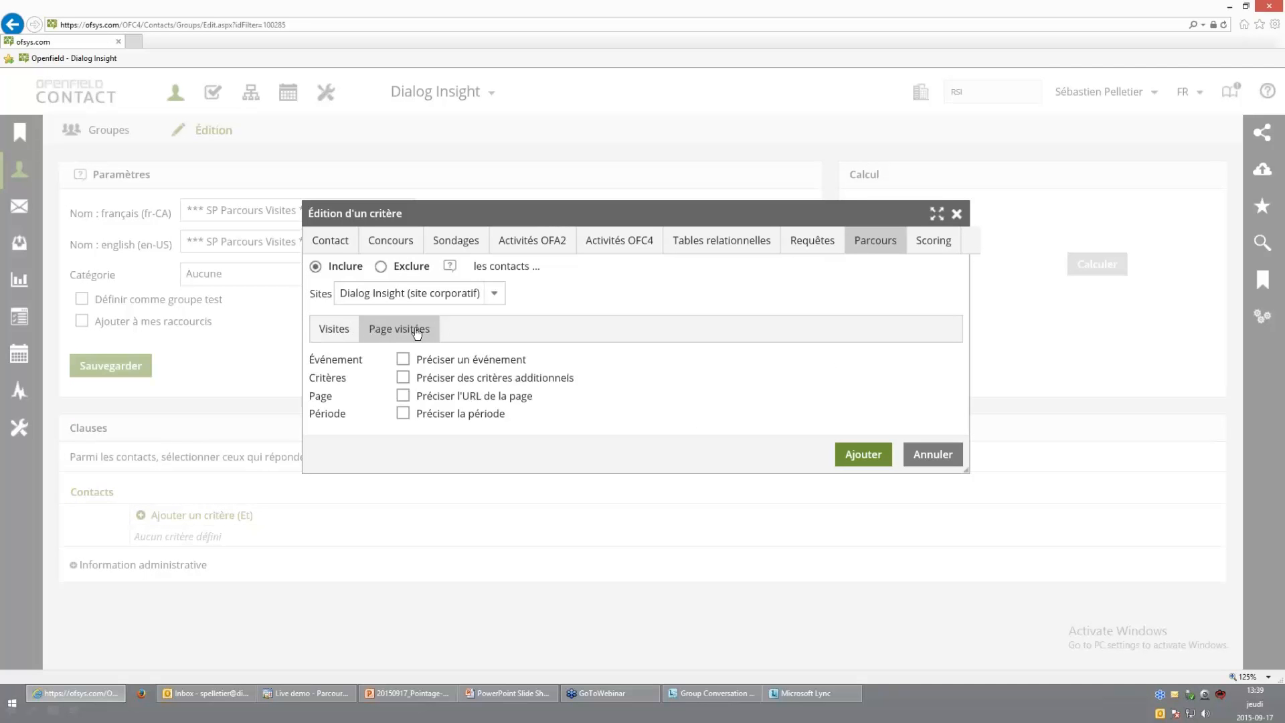
{"action": "left_click", "coordinate": [471, 397]}
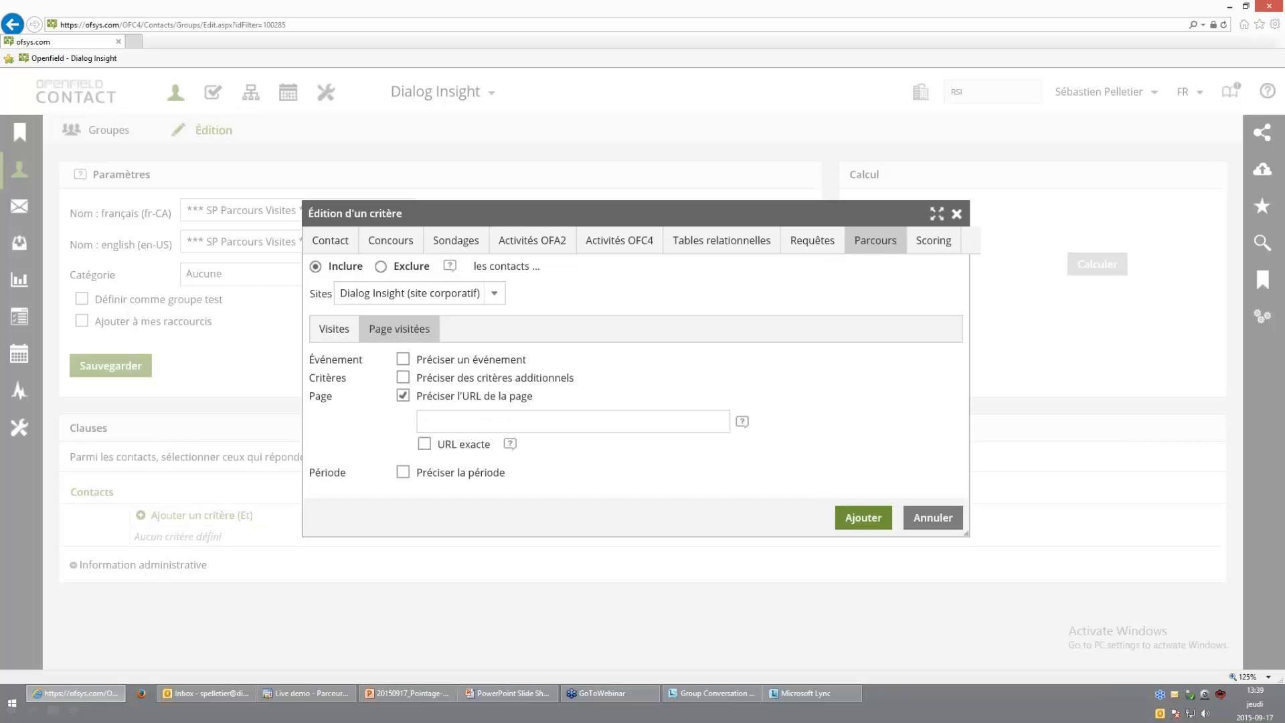
{"action": "left_click", "coordinate": [439, 426]}
{"action": "type", "text": "http://www.dialoginsight.com/fr/produit/marketing-automatise"}
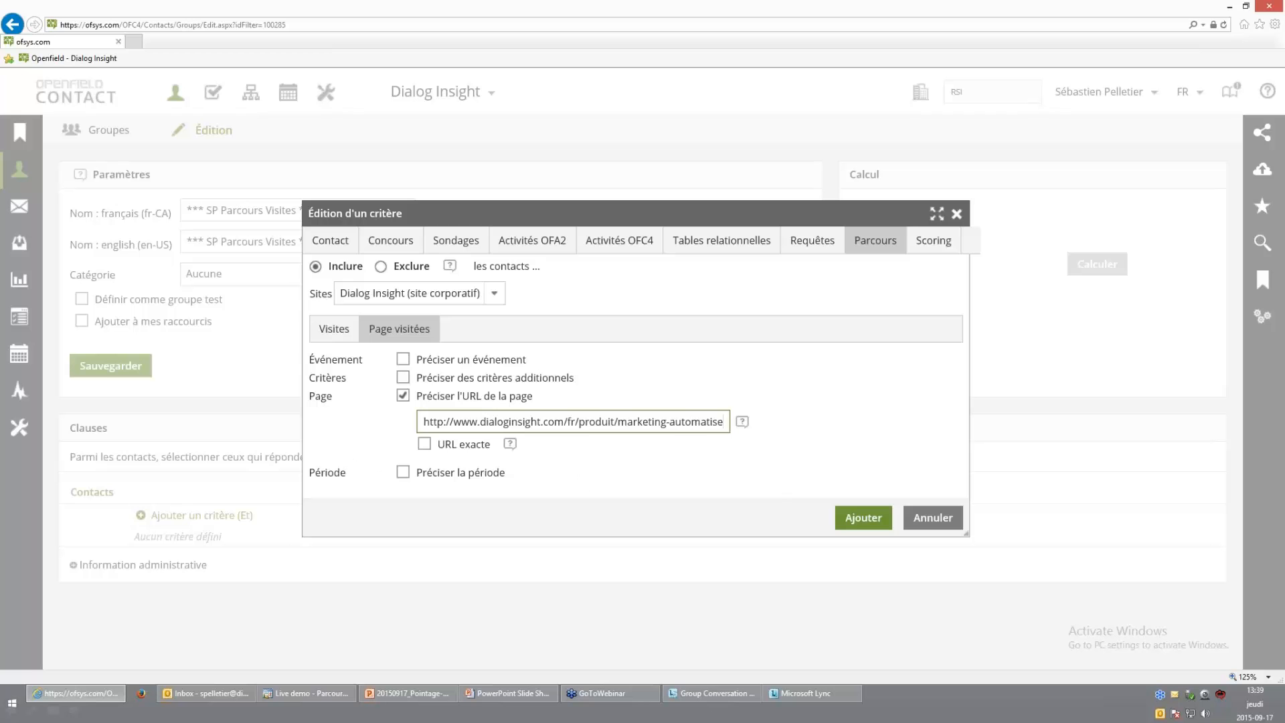
{"action": "left_click", "coordinate": [858, 521]}
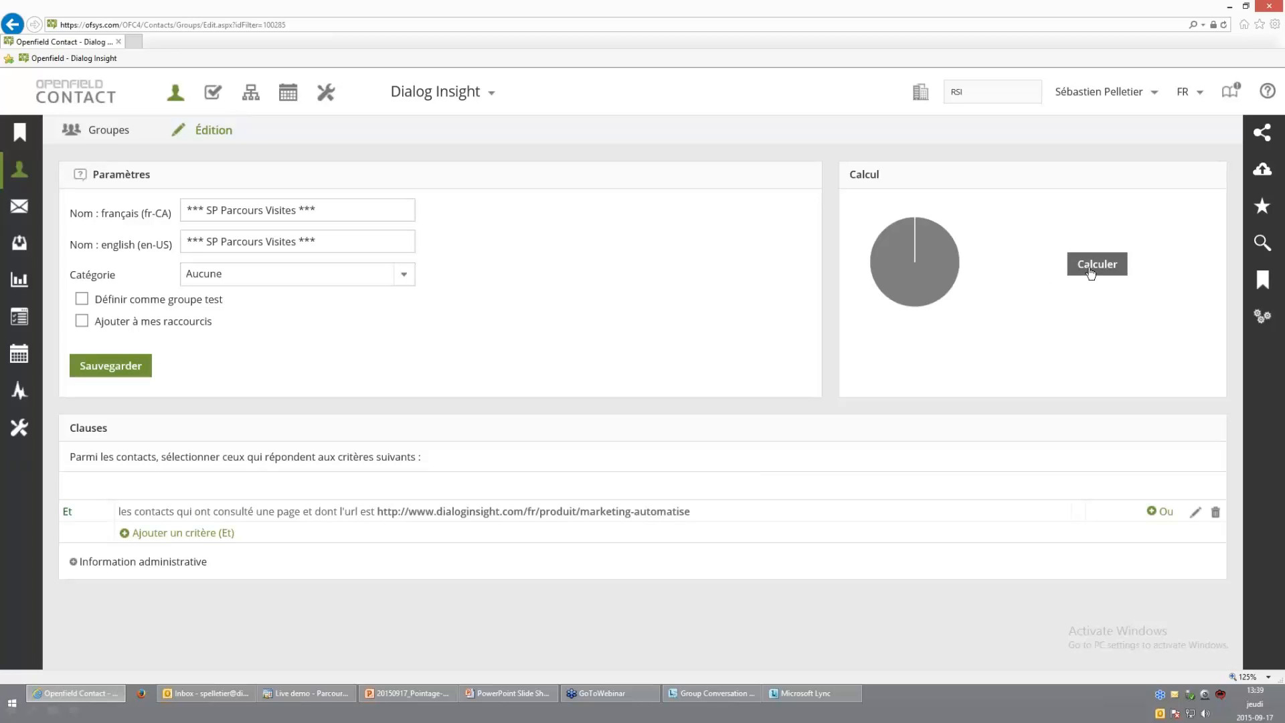
{"action": "left_click", "coordinate": [1091, 269]}
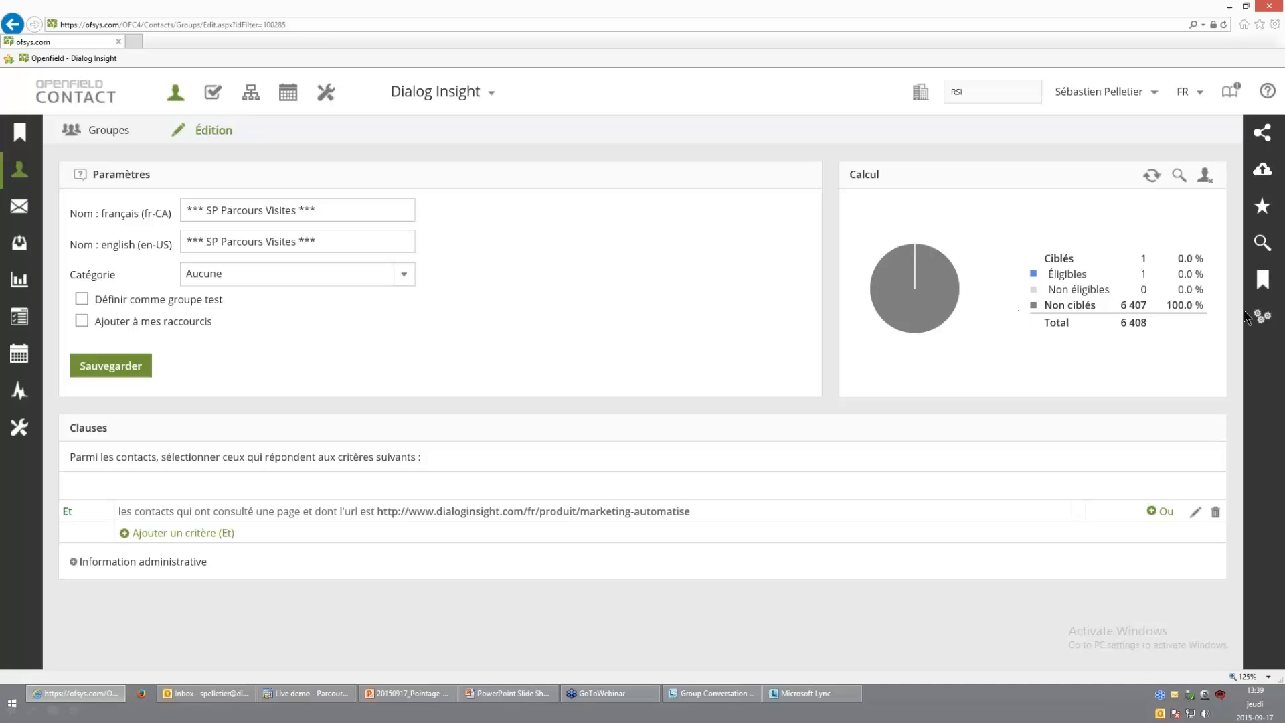
{"action": "key", "text": "alt+Tab"}
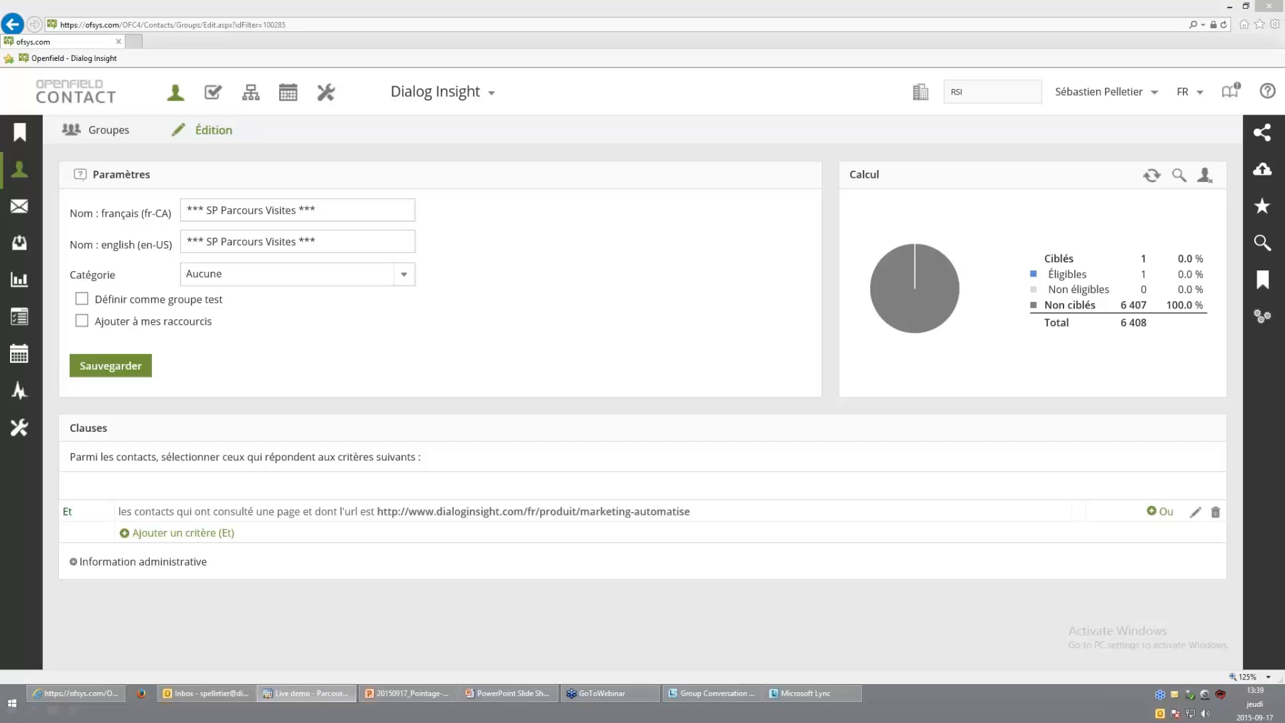
{"action": "left_click", "coordinate": [1151, 509]}
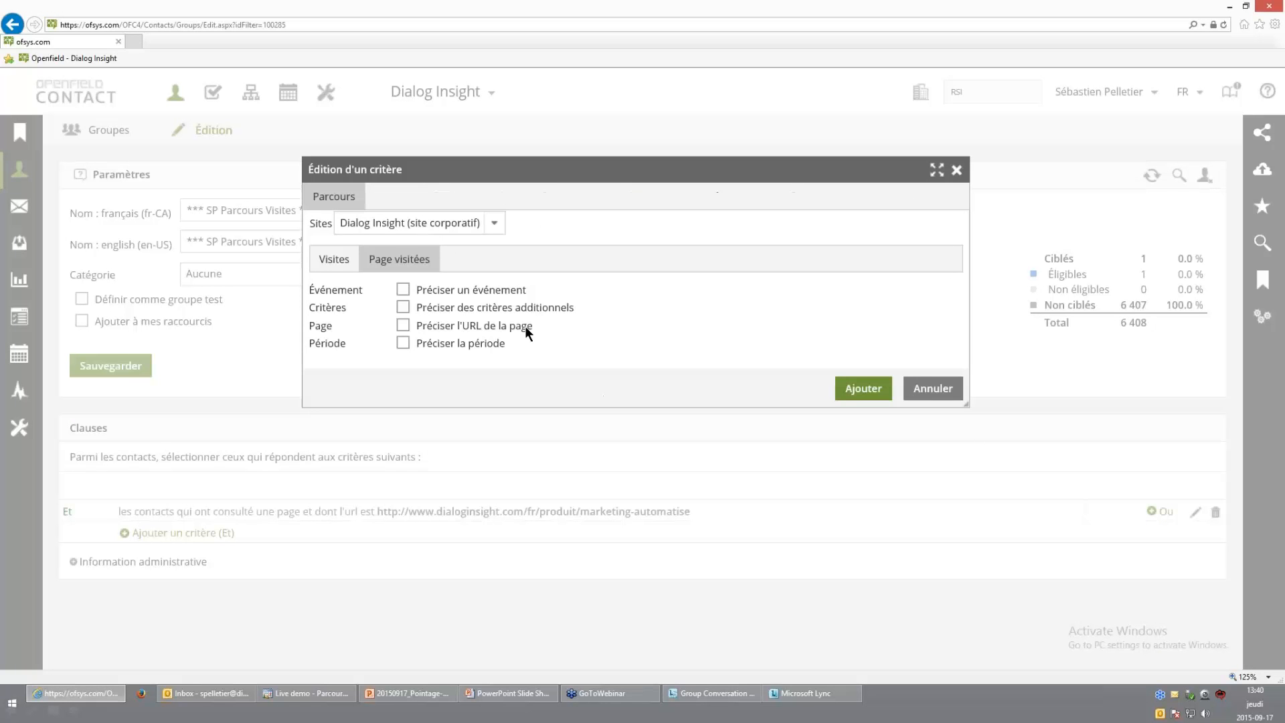
{"action": "left_click", "coordinate": [527, 327]}
{"action": "type", "text": "http://www.dialoginsight.com/en/product/marketing-automation"}
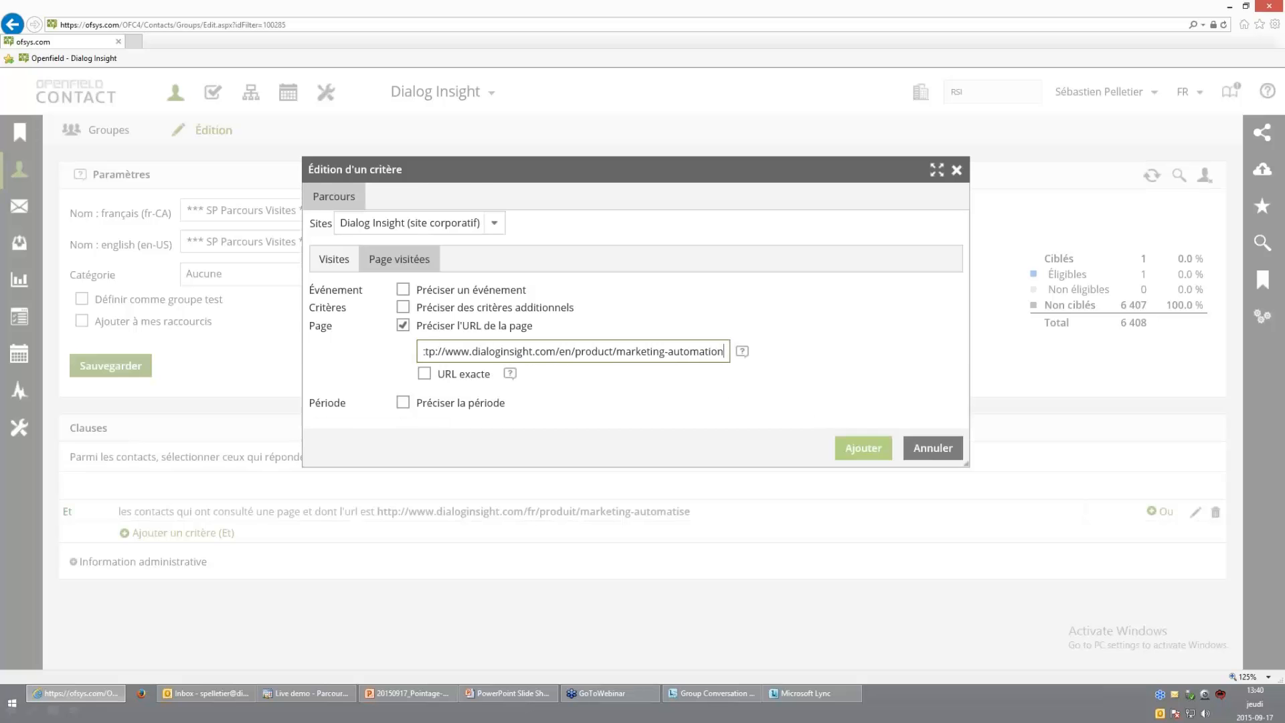
{"action": "left_click", "coordinate": [863, 448]}
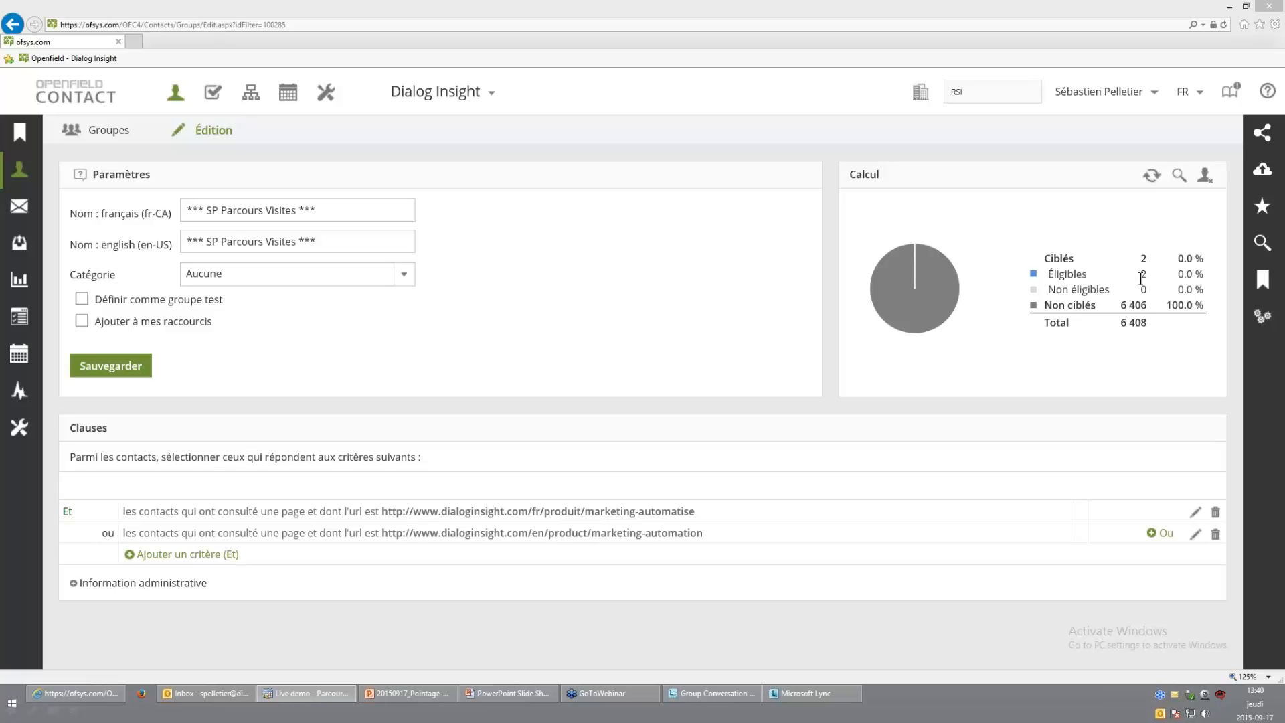
- List the contacts targeted by the group and show the Parcours visit history of the second contact
{"action": "left_click", "coordinate": [1180, 176]}
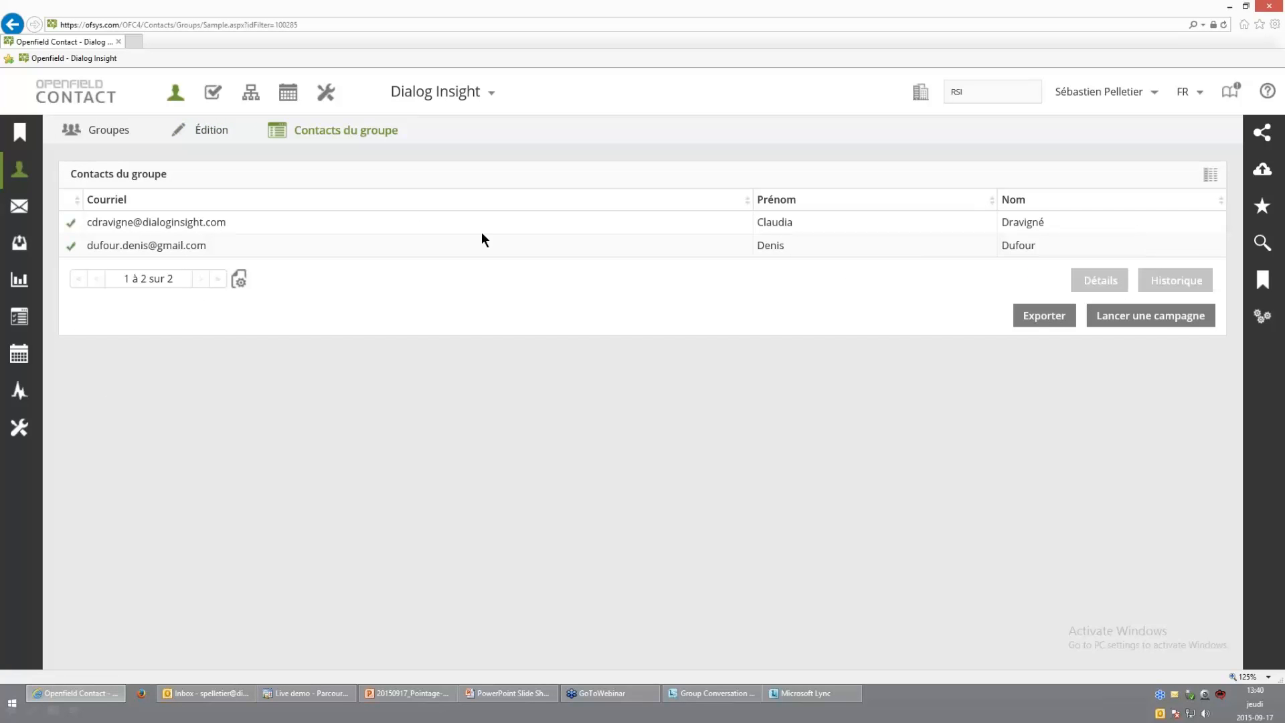
{"action": "double_click", "coordinate": [478, 245]}
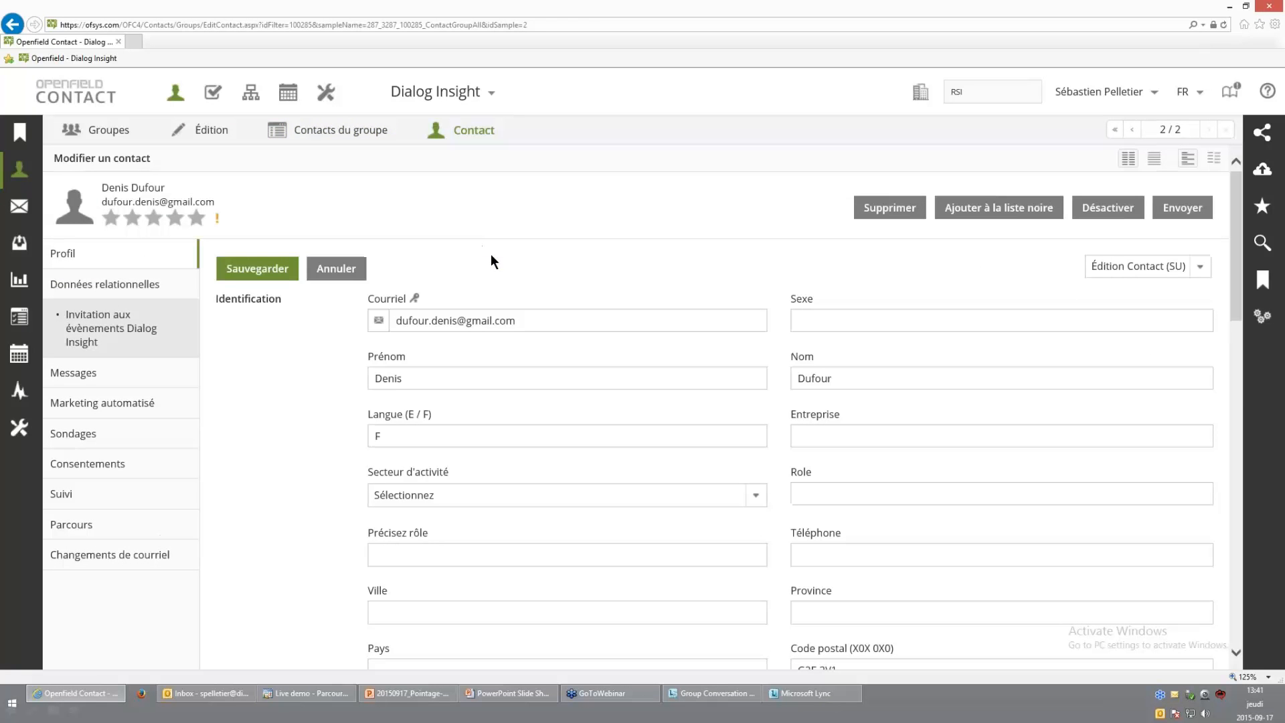
{"action": "left_click", "coordinate": [81, 529]}
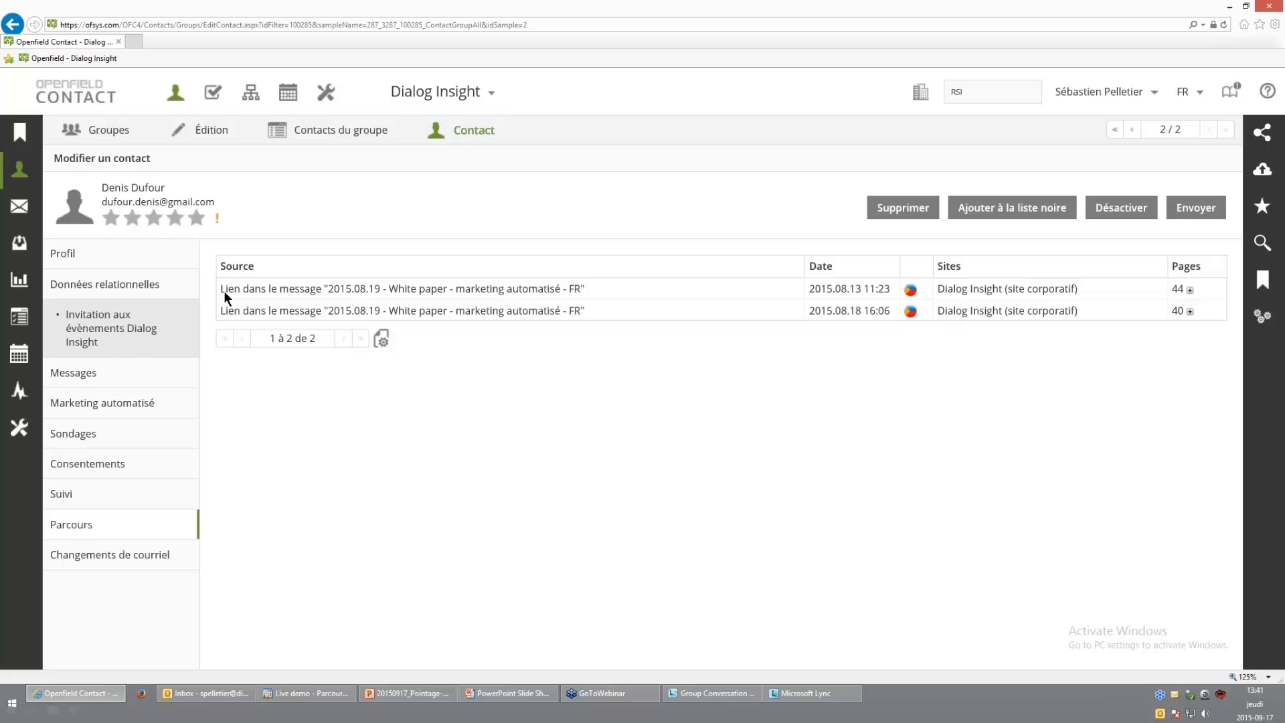
- Examine the source message and the full list of pages viewed in the contact's 2015.08.13 visit, then collapse the list
{"action": "left_click_drag", "start_coordinate": [364, 288], "coordinate": [589, 291]}
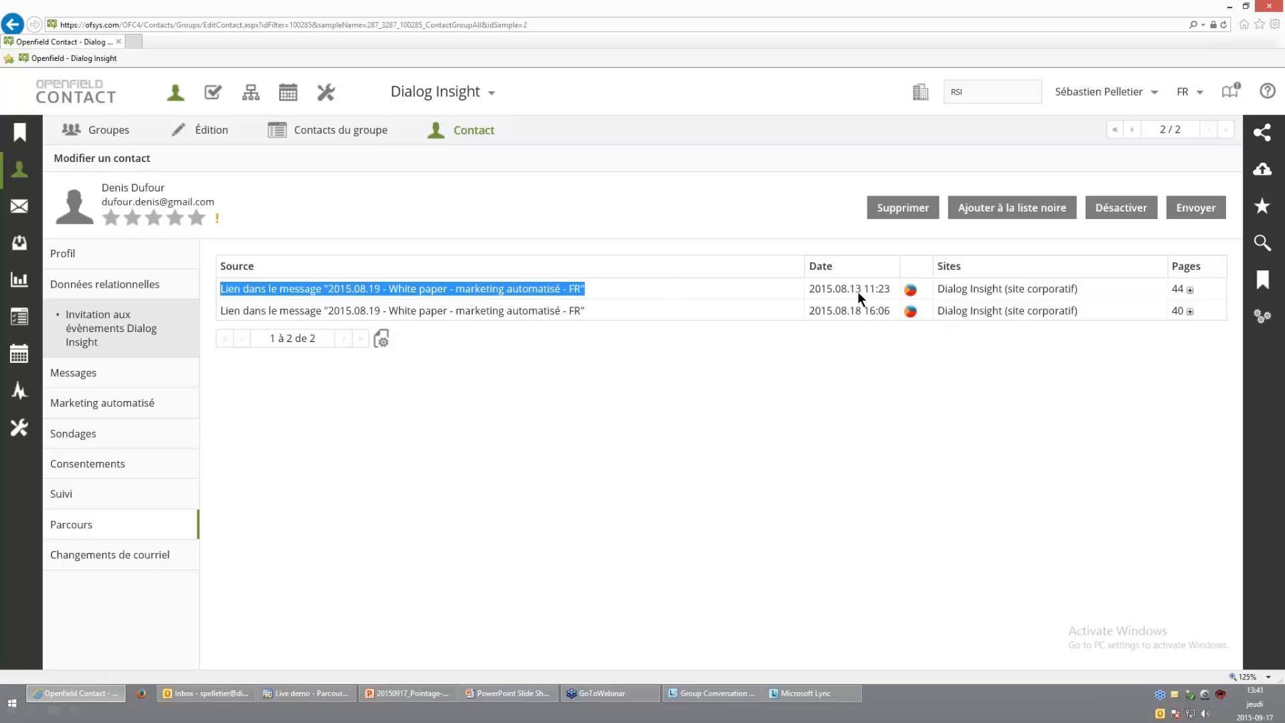
{"action": "left_click", "coordinate": [1190, 290]}
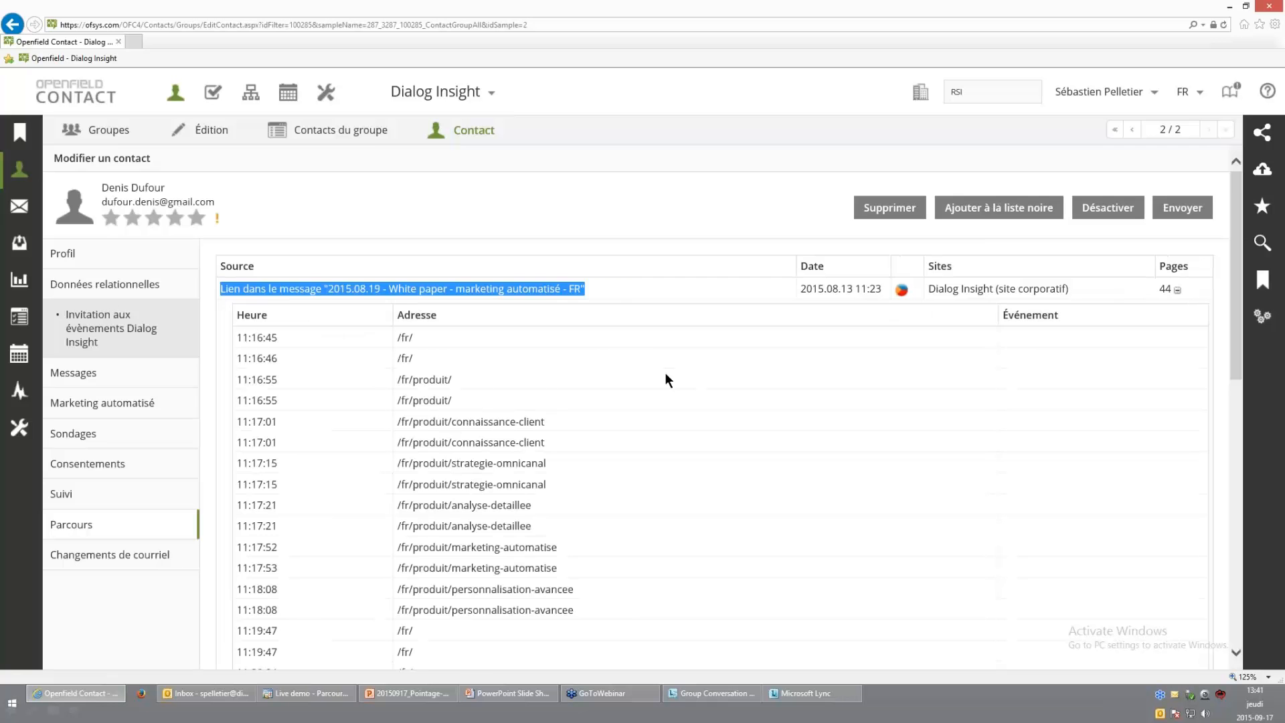
{"action": "scroll", "coordinate": [660, 371], "scroll_direction": "down", "scroll_amount": 3}
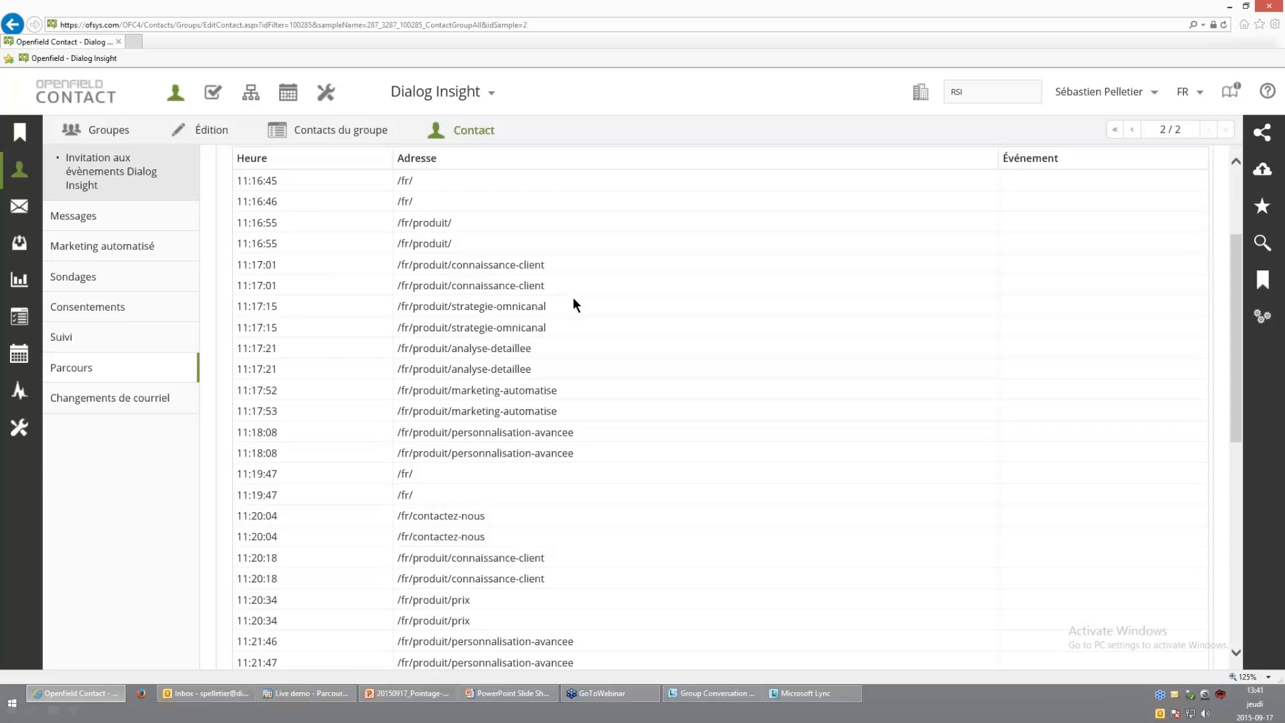
{"action": "scroll", "coordinate": [574, 302], "scroll_direction": "down", "scroll_amount": 5}
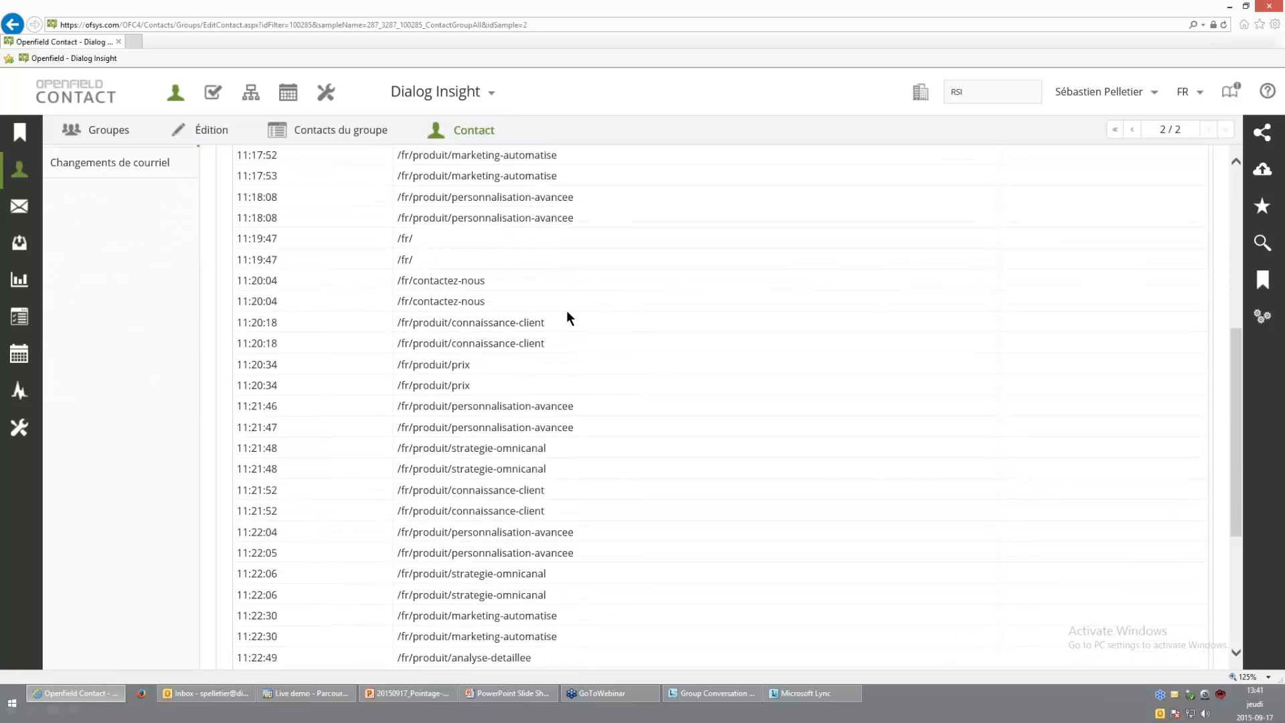
{"action": "scroll", "coordinate": [567, 310], "scroll_direction": "down", "scroll_amount": 5}
{"action": "scroll", "coordinate": [563, 315], "scroll_direction": "up", "scroll_amount": 12}
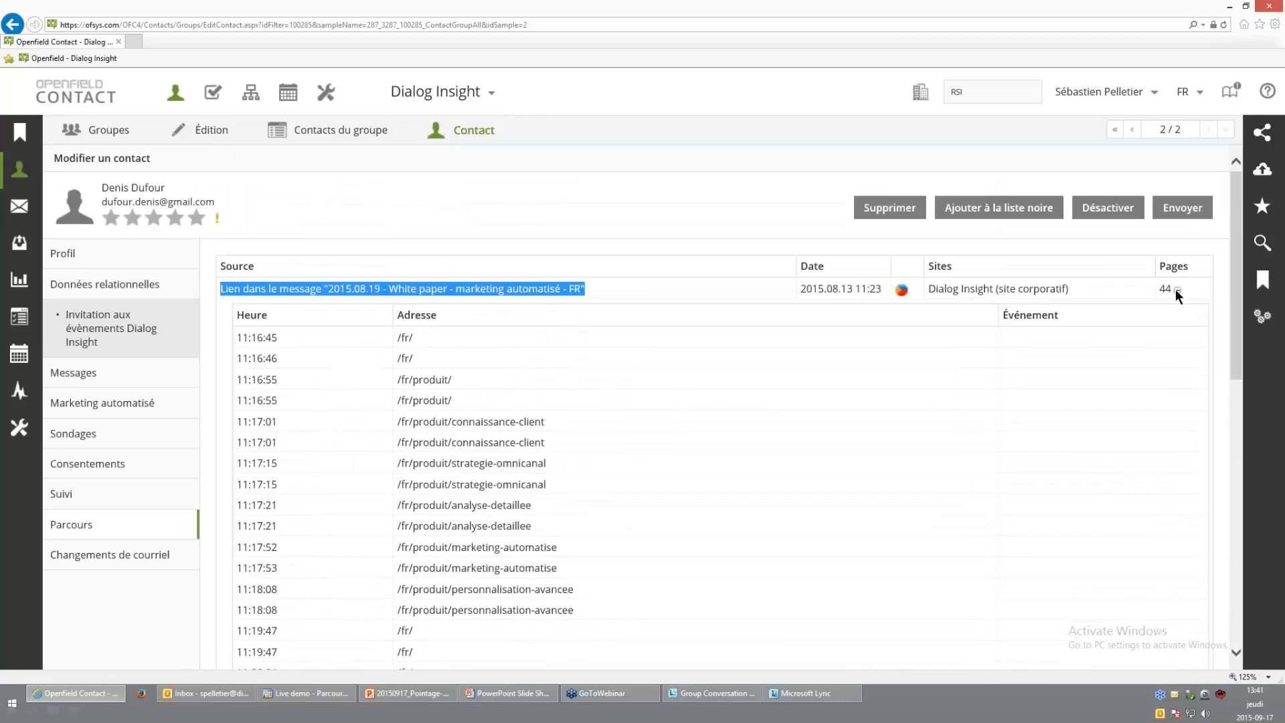
{"action": "left_click", "coordinate": [1177, 289]}
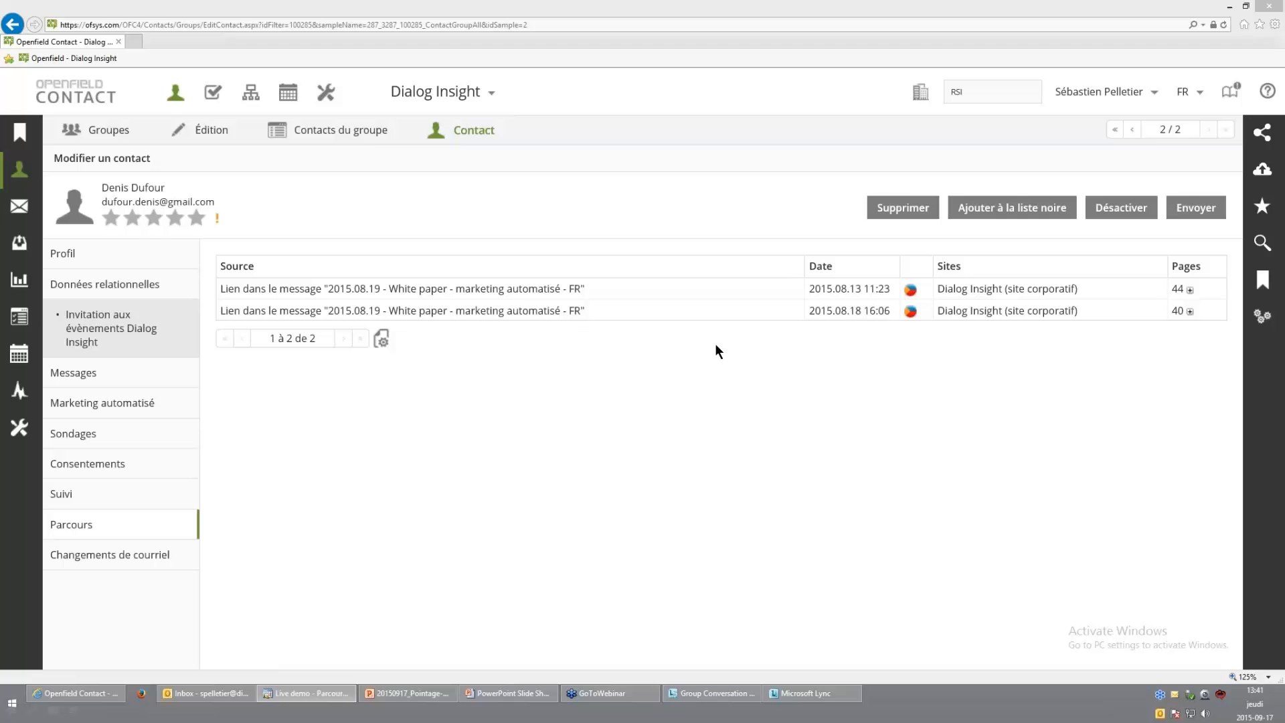
- Examine the pages viewed in the contact's 2015.08.18 visit, then collapse the list
{"action": "left_click", "coordinate": [1190, 311]}
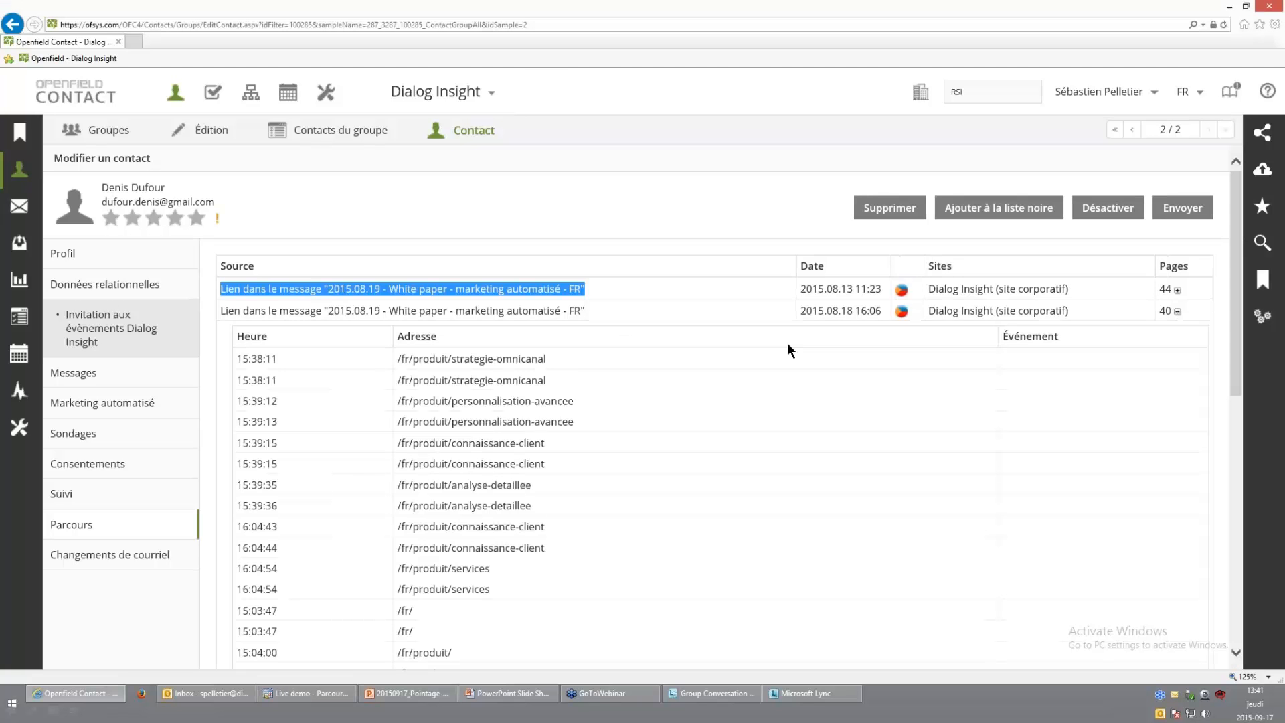
{"action": "scroll", "coordinate": [789, 345], "scroll_direction": "down", "scroll_amount": 2}
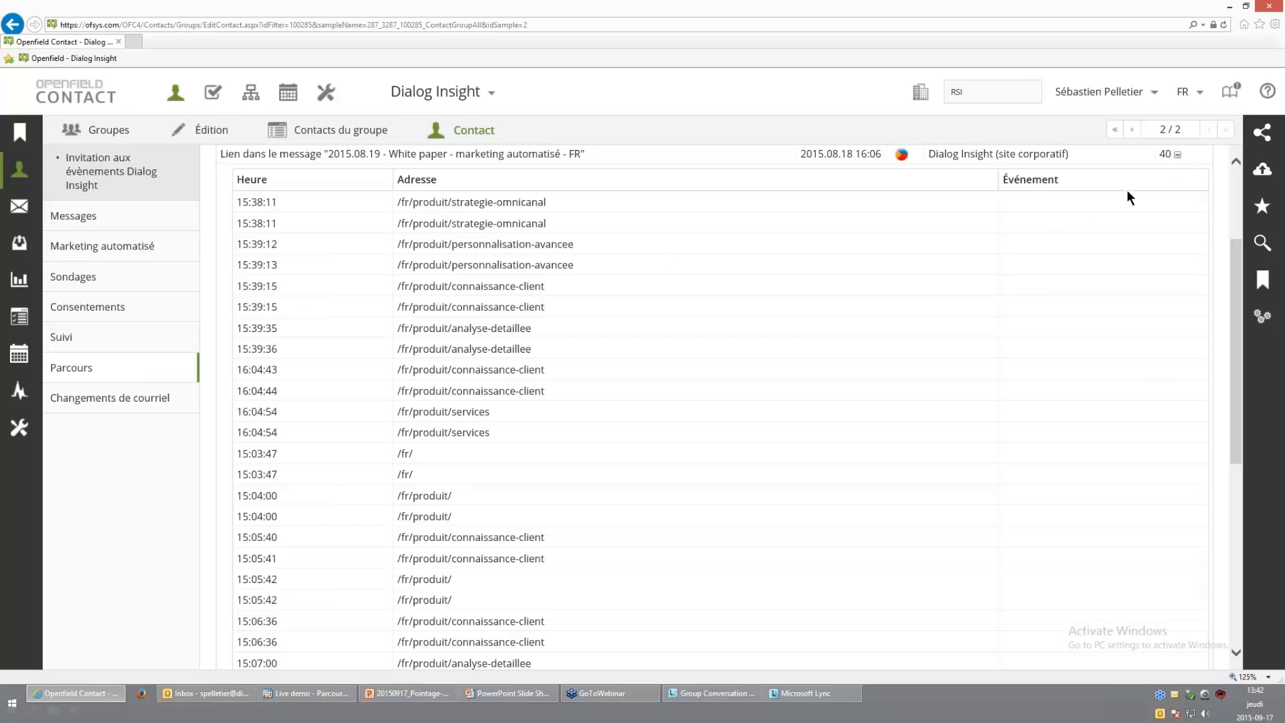
{"action": "scroll", "coordinate": [1138, 201], "scroll_direction": "up", "scroll_amount": 2}
{"action": "left_click", "coordinate": [1178, 232]}
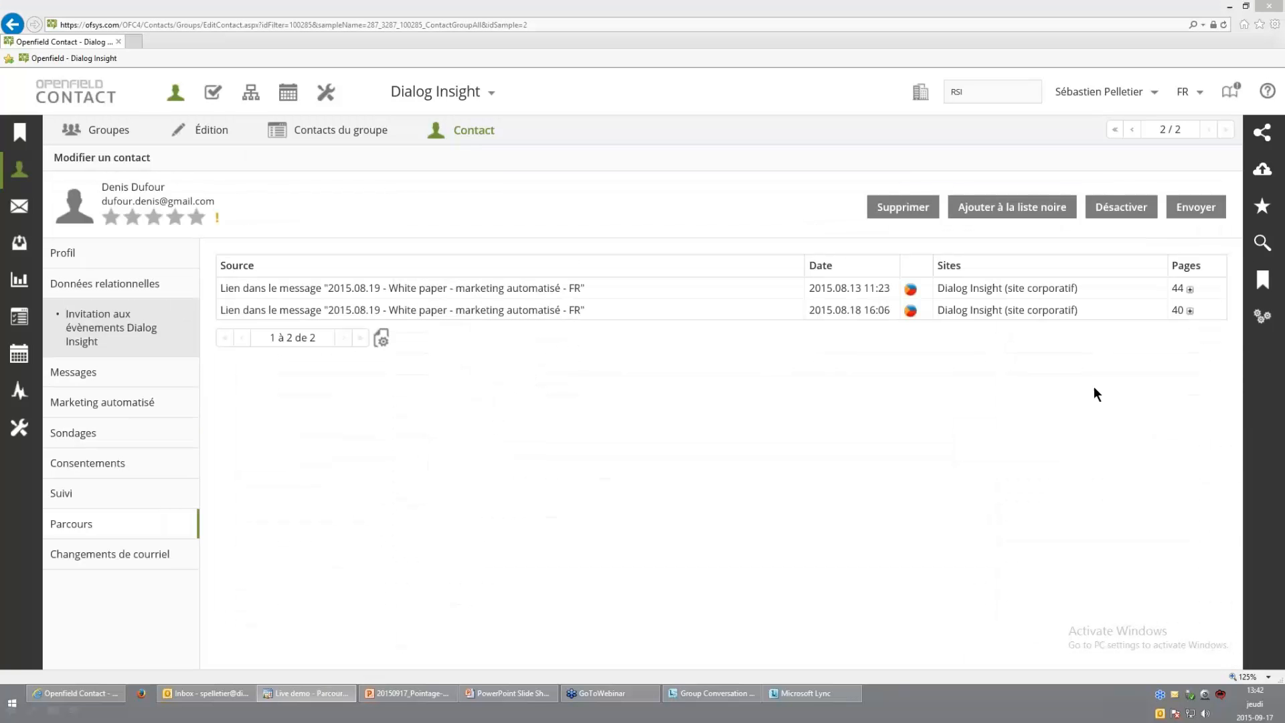
- Return to the group's editing page, then switch to the PowerPoint slide show and advance to the Pointage slide
{"action": "left_click", "coordinate": [228, 138]}
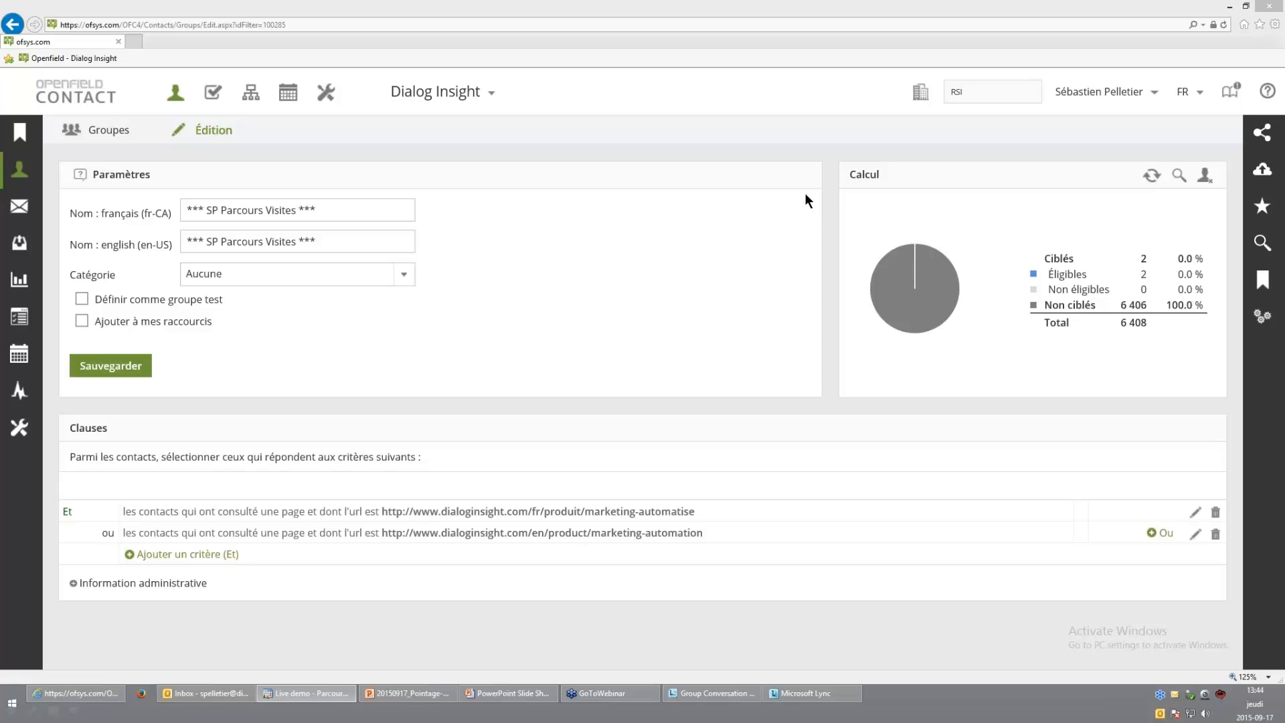
{"action": "key", "text": "alt+Tab"}
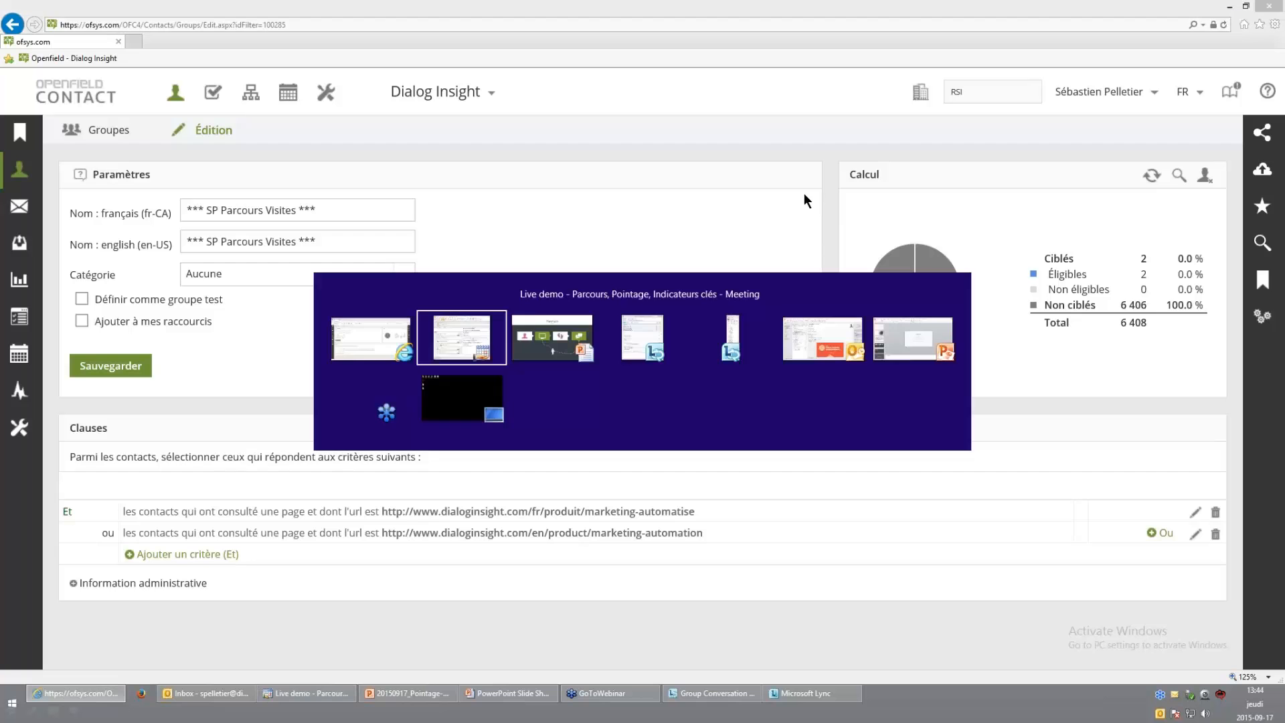
{"action": "key", "text": "alt+Tab"}
{"action": "key", "text": "Right"}
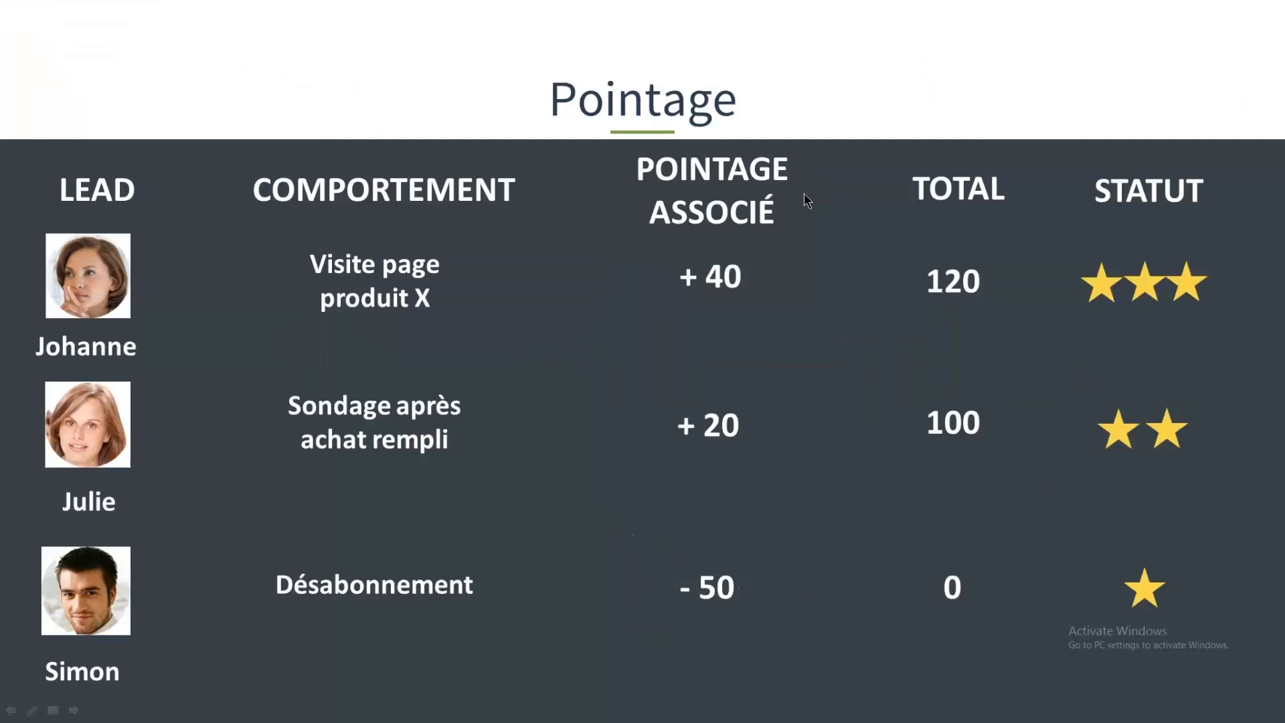
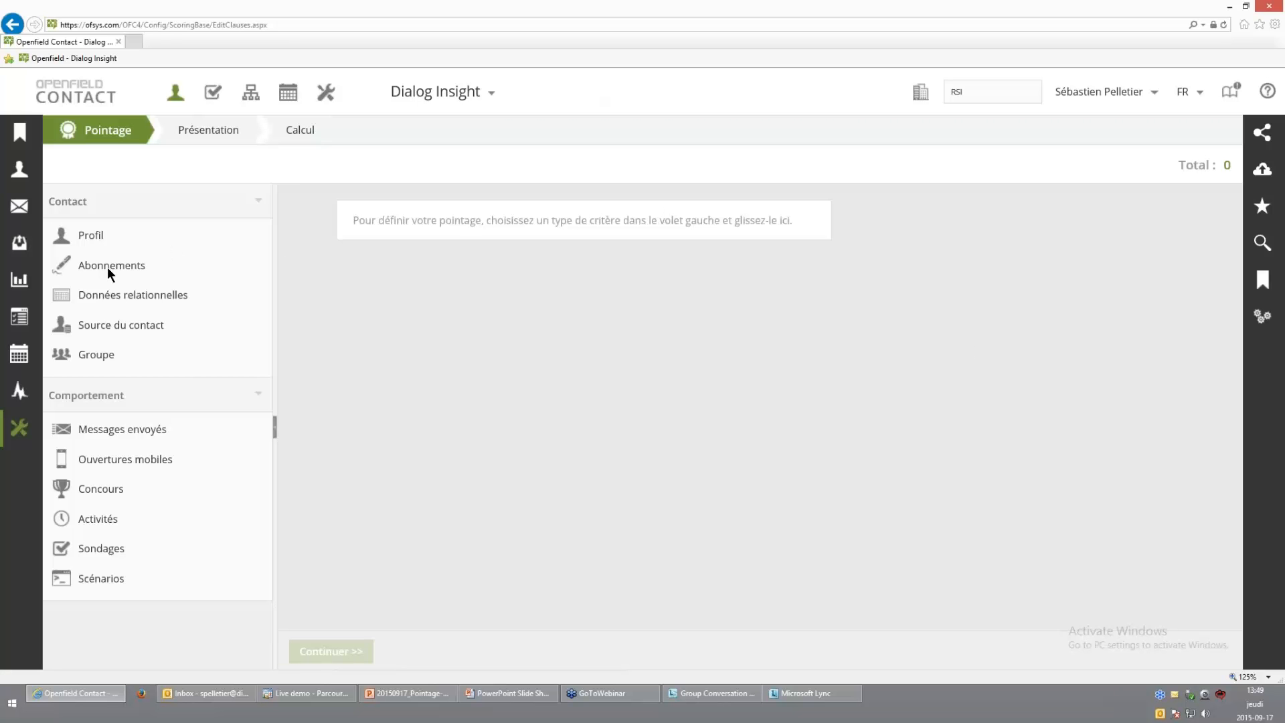
- Add a 1-point scoring criterion for Infolettre (Dialog Insider) subscribers, with an alternative (Ou) criterion for Mises à jour Openfield subscribers
{"action": "left_click_drag", "start_coordinate": [111, 267], "coordinate": [478, 219]}
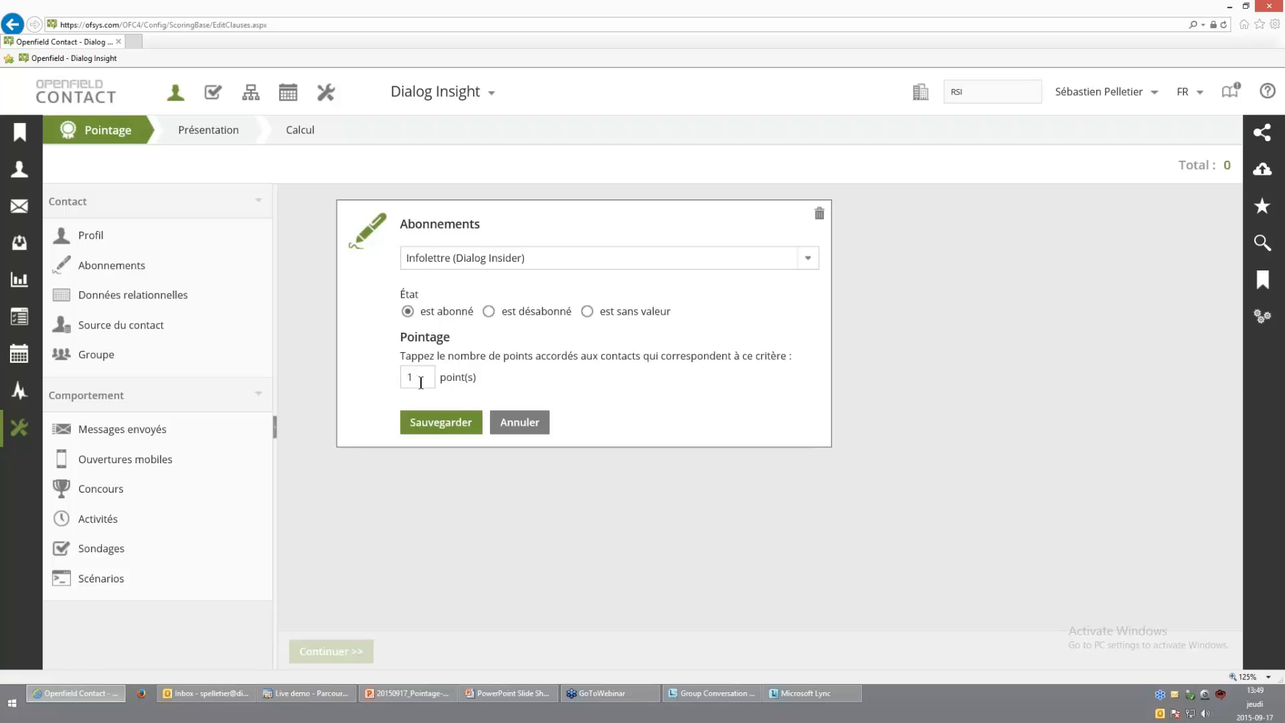
{"action": "left_click", "coordinate": [441, 427]}
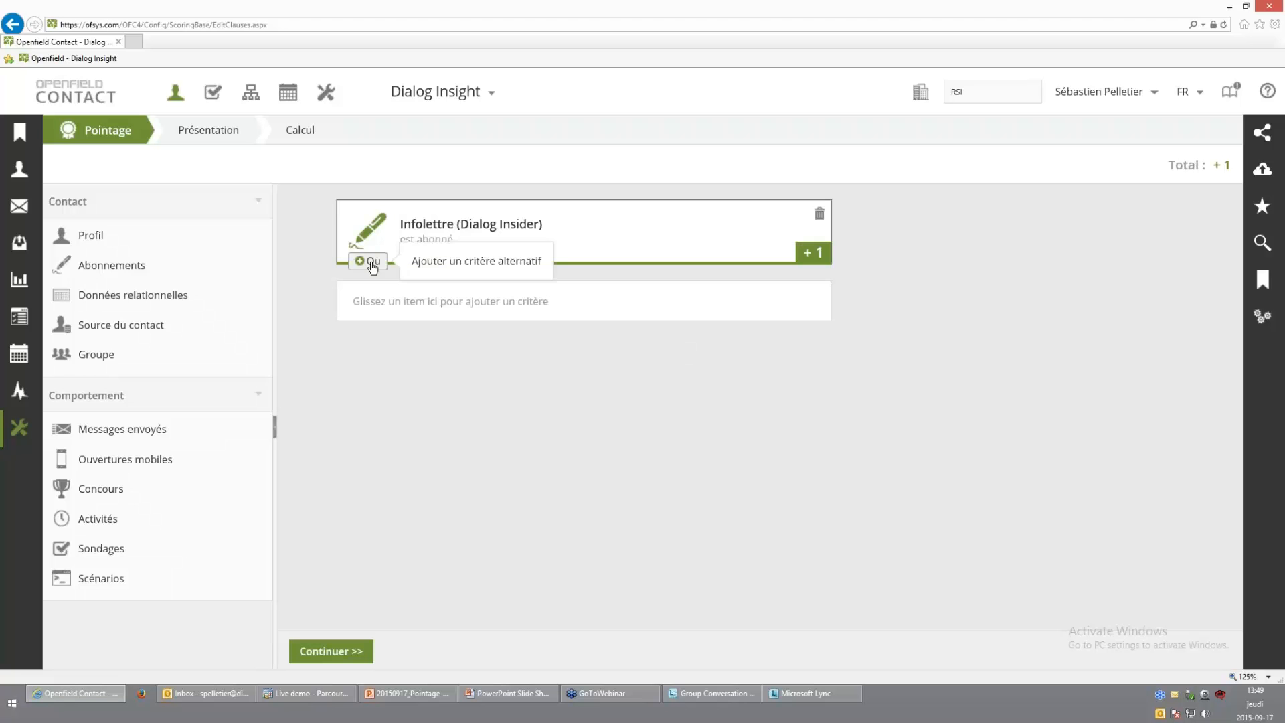
{"action": "left_click", "coordinate": [358, 262]}
{"action": "left_click", "coordinate": [580, 340]}
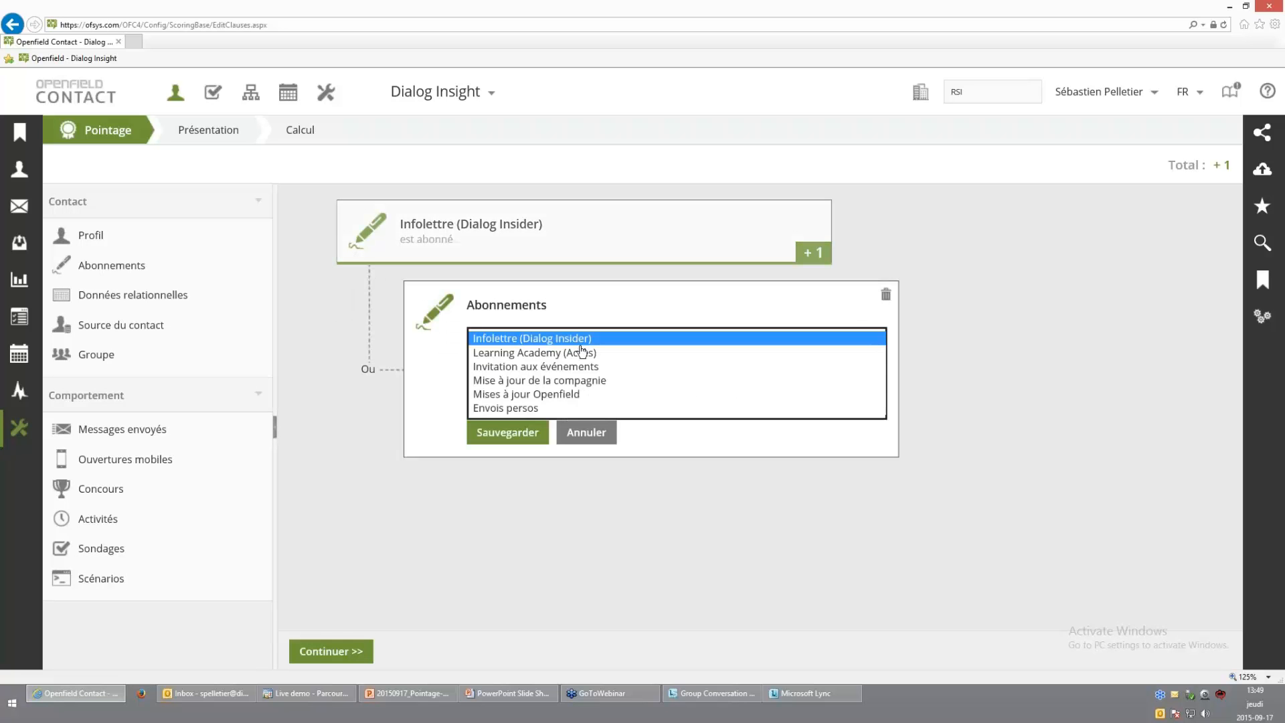
{"action": "left_click", "coordinate": [579, 392]}
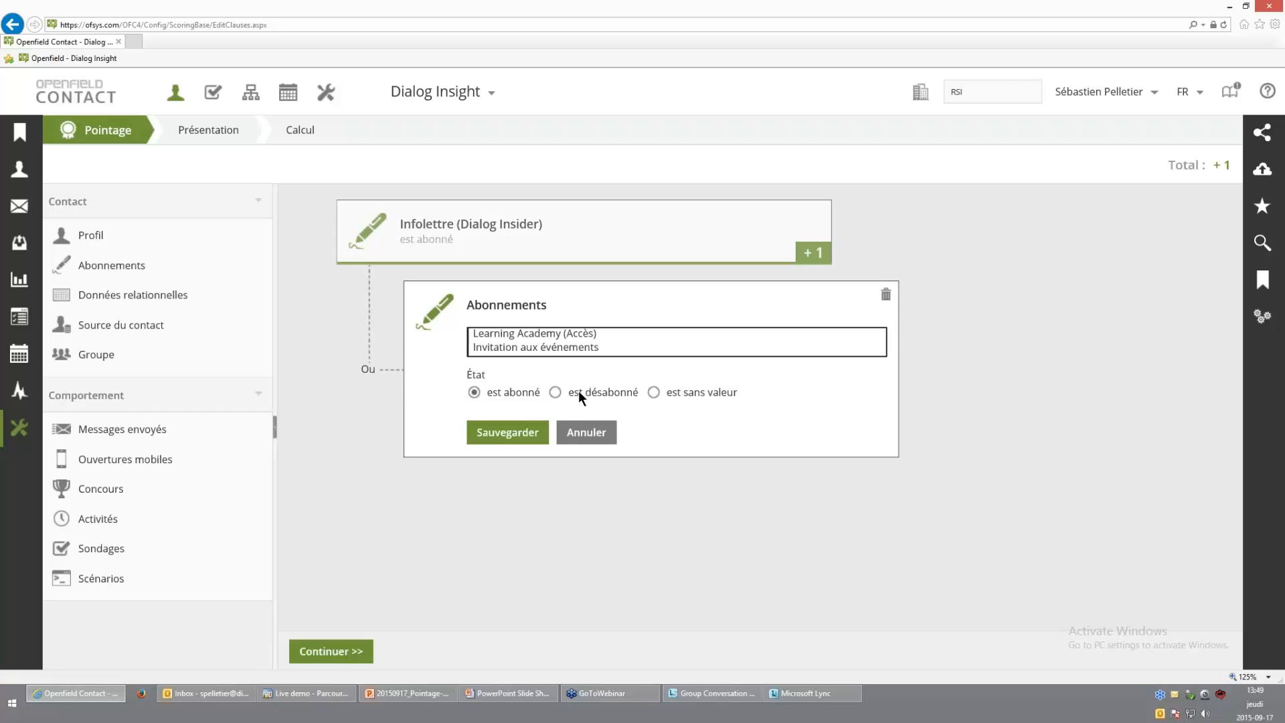
{"action": "left_click", "coordinate": [507, 433]}
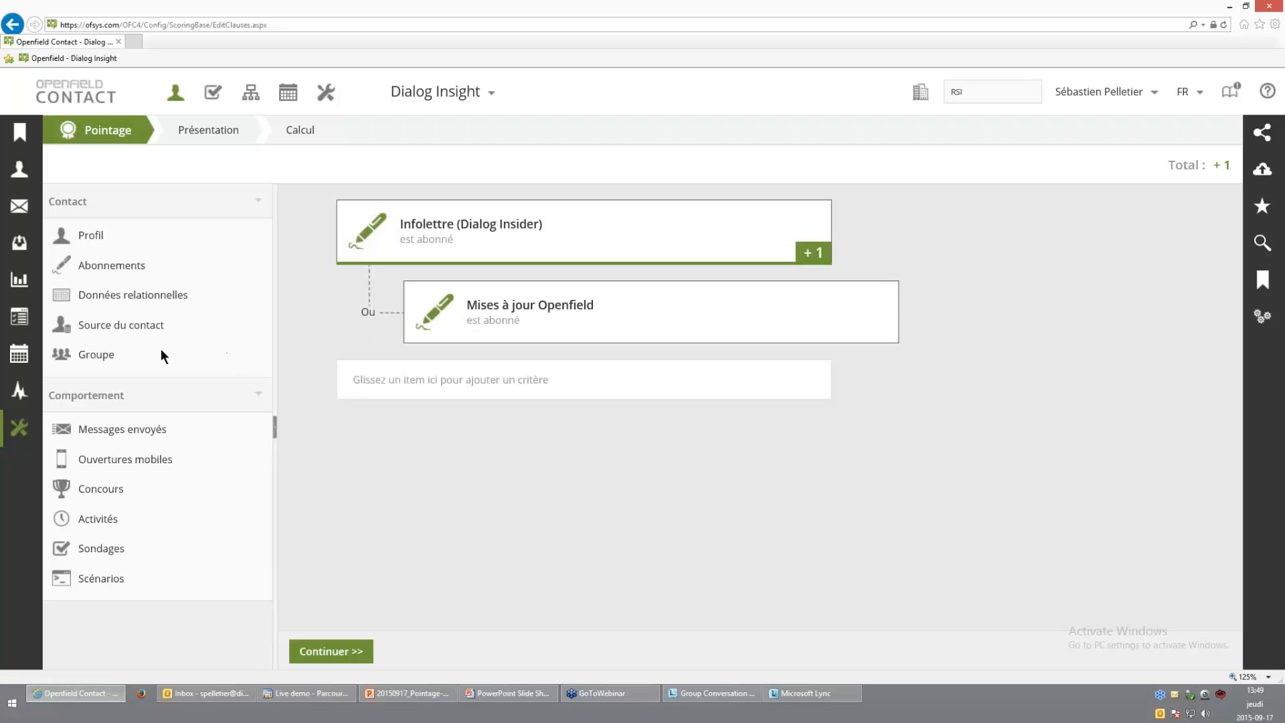
- Add a Source du contact criterion giving 5 points to contacts created via Formulaire
{"action": "left_click_drag", "start_coordinate": [142, 324], "coordinate": [406, 387]}
{"action": "left_click", "coordinate": [478, 433]}
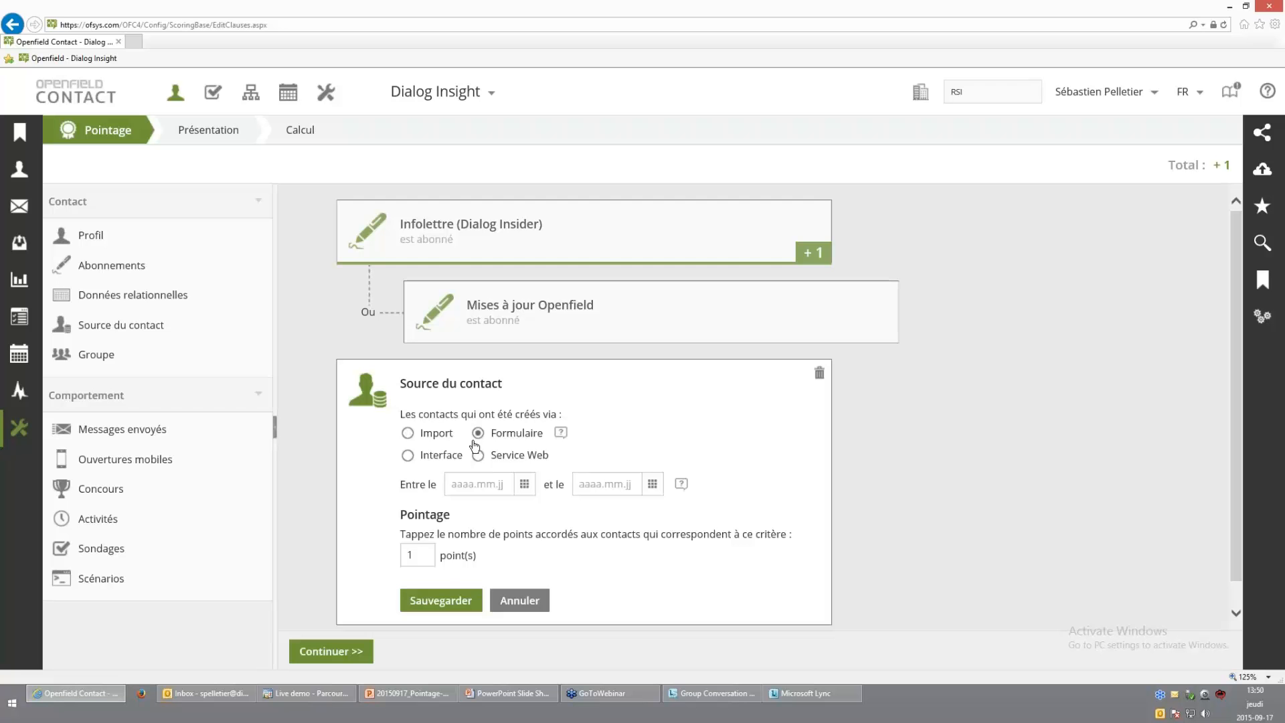
{"action": "double_click", "coordinate": [411, 555]}
{"action": "type", "text": "5"}
{"action": "left_click", "coordinate": [446, 602]}
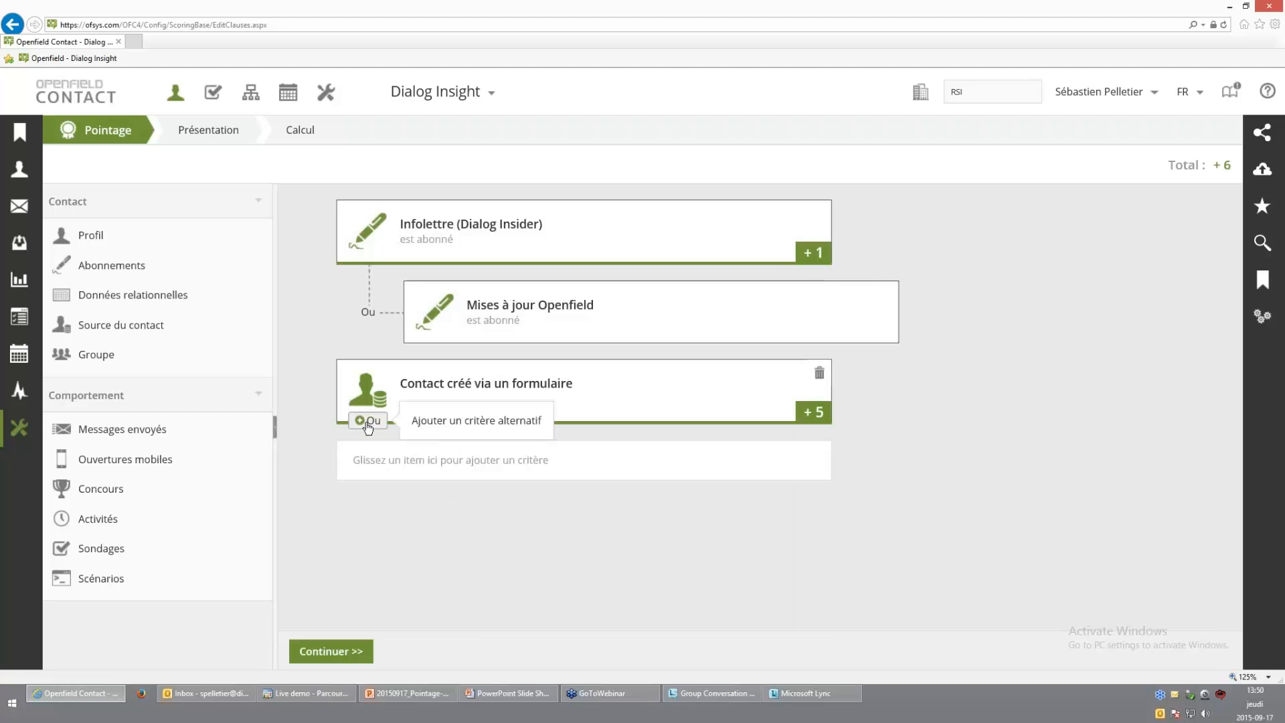
- Add an alternative (Ou) criterion for contacts created via Import to the form source criterion
{"action": "left_click", "coordinate": [369, 421]}
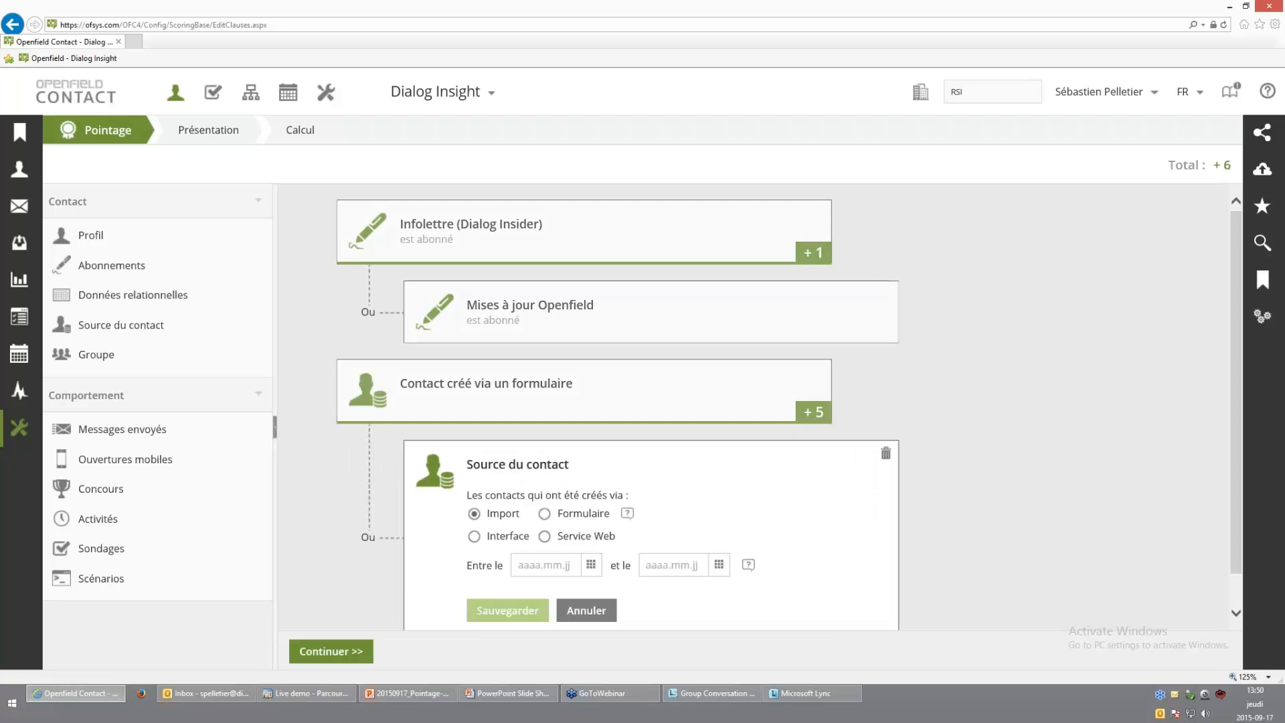
{"action": "scroll", "coordinate": [512, 582], "scroll_direction": "down", "scroll_amount": 1}
{"action": "left_click", "coordinate": [512, 580]}
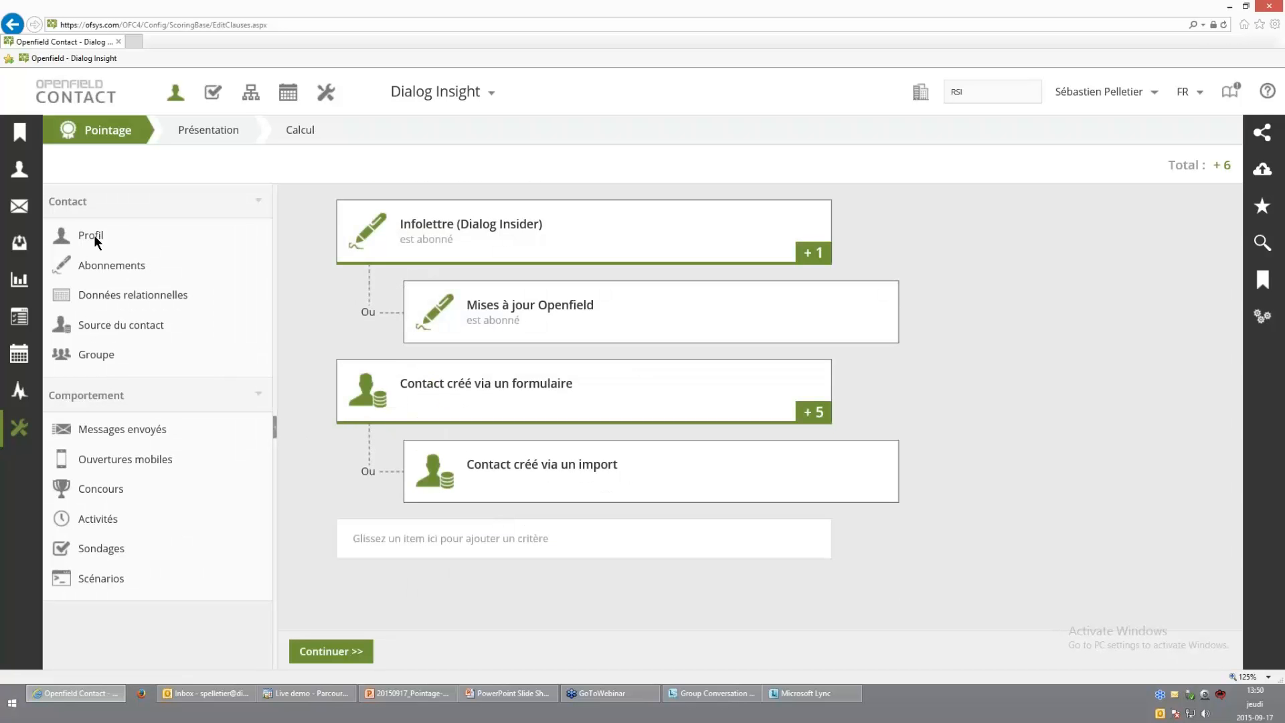
- Add a Profil criterion giving -10 points when Est un Utilisateur Openfield actif is false (est faux)
{"action": "left_click_drag", "start_coordinate": [363, 456], "coordinate": [415, 547]}
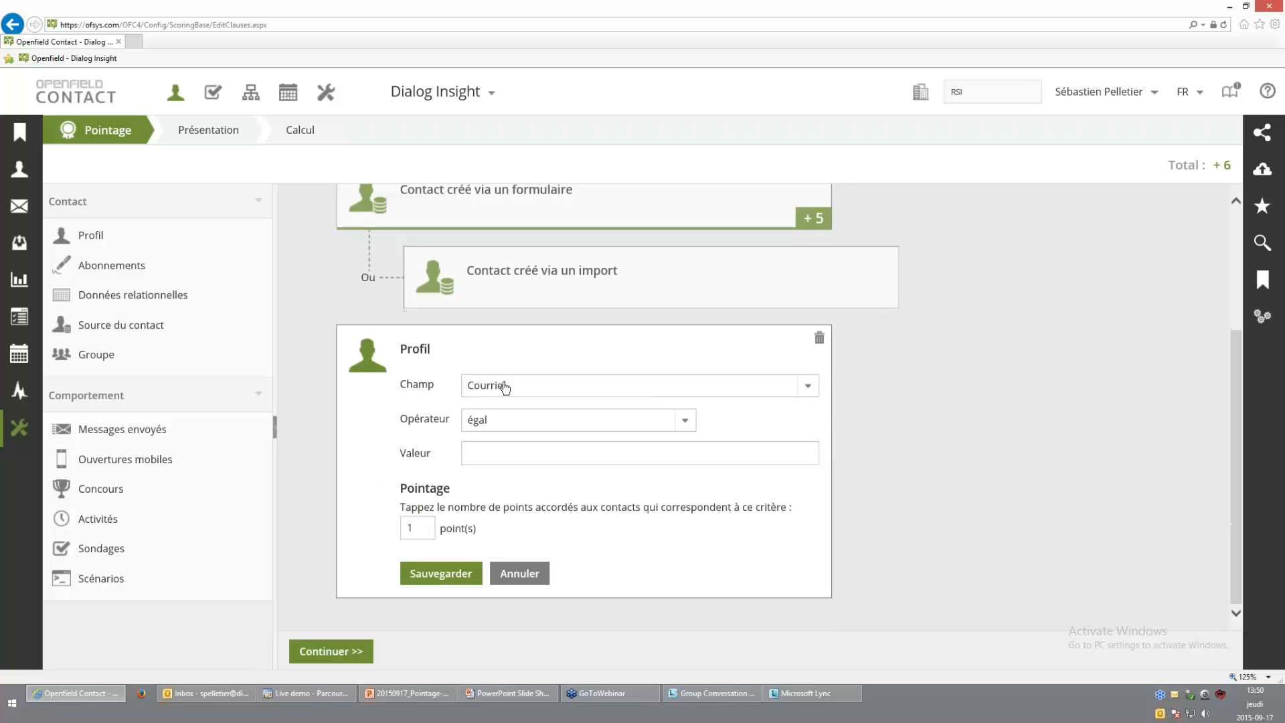
{"action": "left_click", "coordinate": [504, 386]}
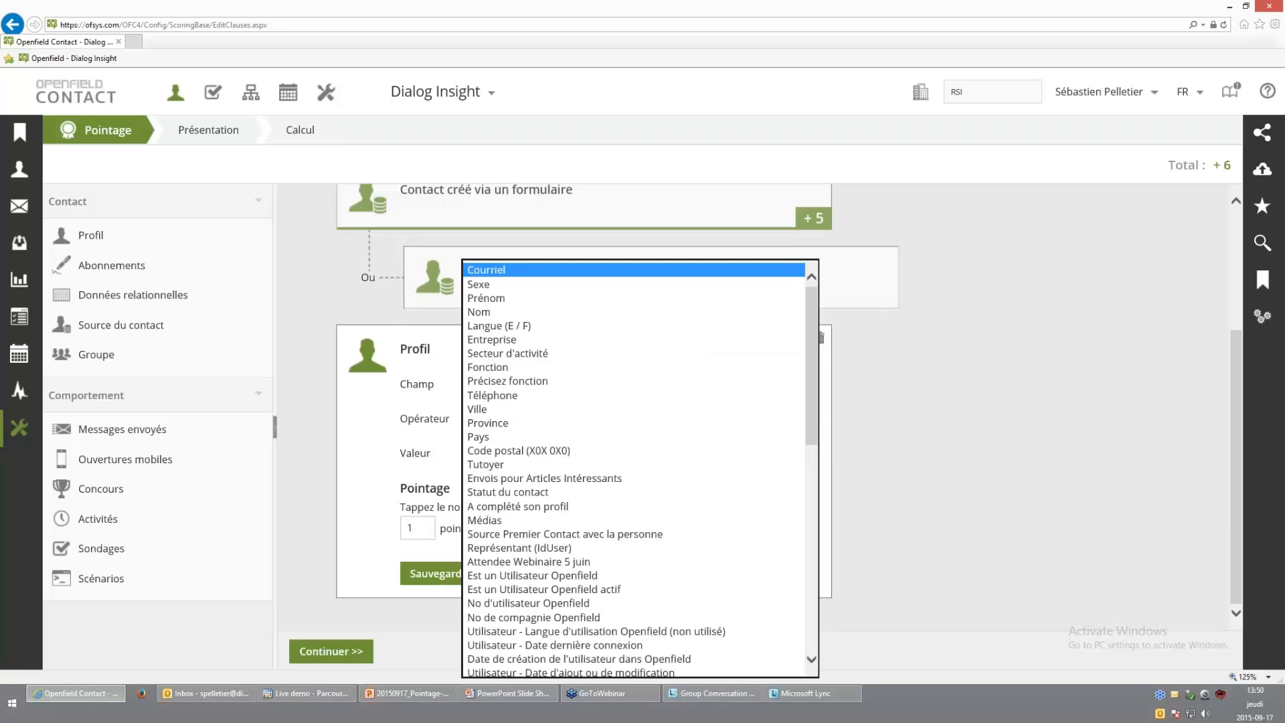
{"action": "left_click_drag", "start_coordinate": [813, 424], "coordinate": [814, 431]}
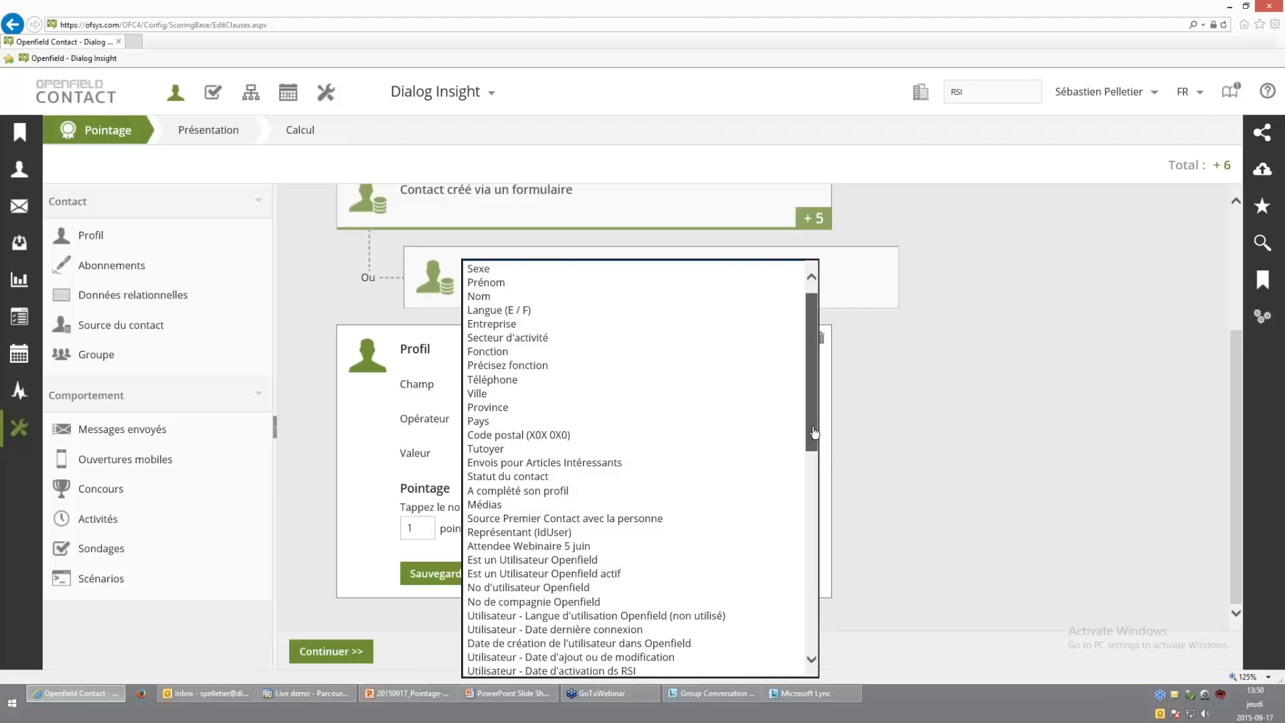
{"action": "left_click", "coordinate": [653, 572]}
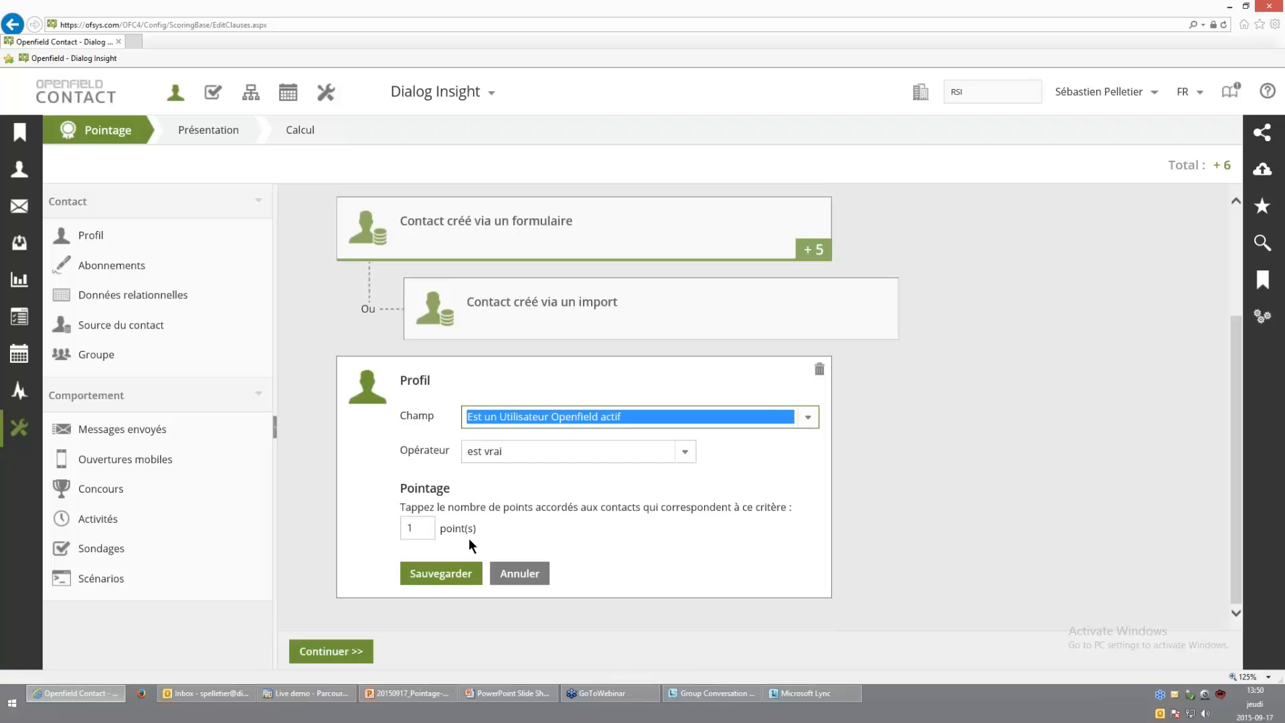
{"action": "left_click", "coordinate": [493, 452]}
{"action": "left_click", "coordinate": [492, 465]}
{"action": "double_click", "coordinate": [411, 528]}
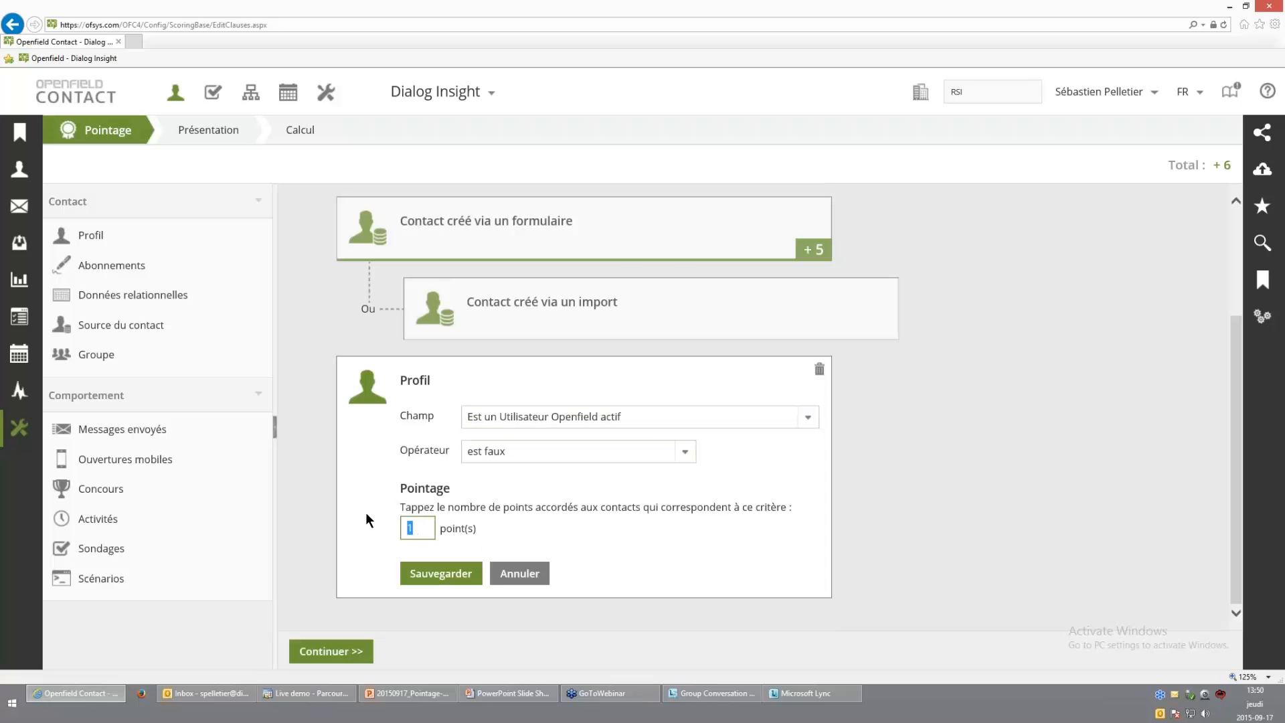
{"action": "type", "text": "-10"}
{"action": "key", "text": "Return"}
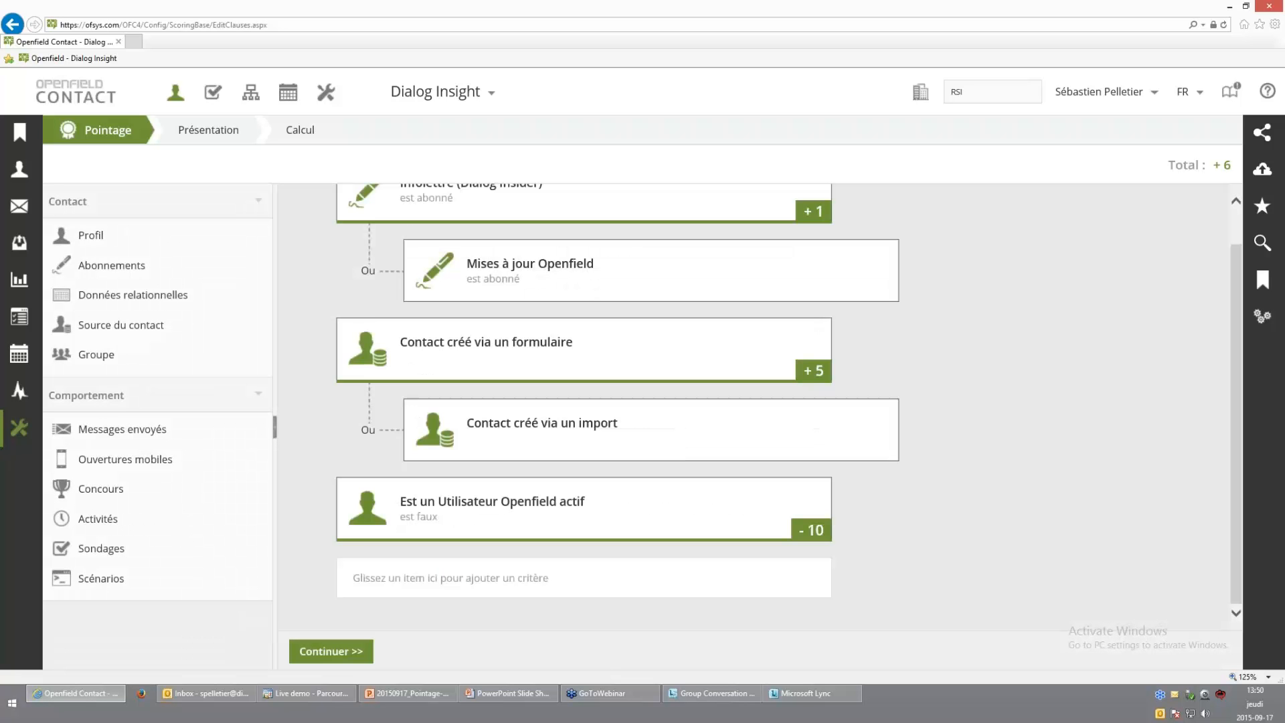
- Add a Données relationnelles criterion on the documents_download table's downDate field, compared as date (AAAA.MM.JJ)
{"action": "mouse_move", "coordinate": [395, 516]}
{"action": "left_click_drag", "start_coordinate": [150, 295], "coordinate": [452, 584]}
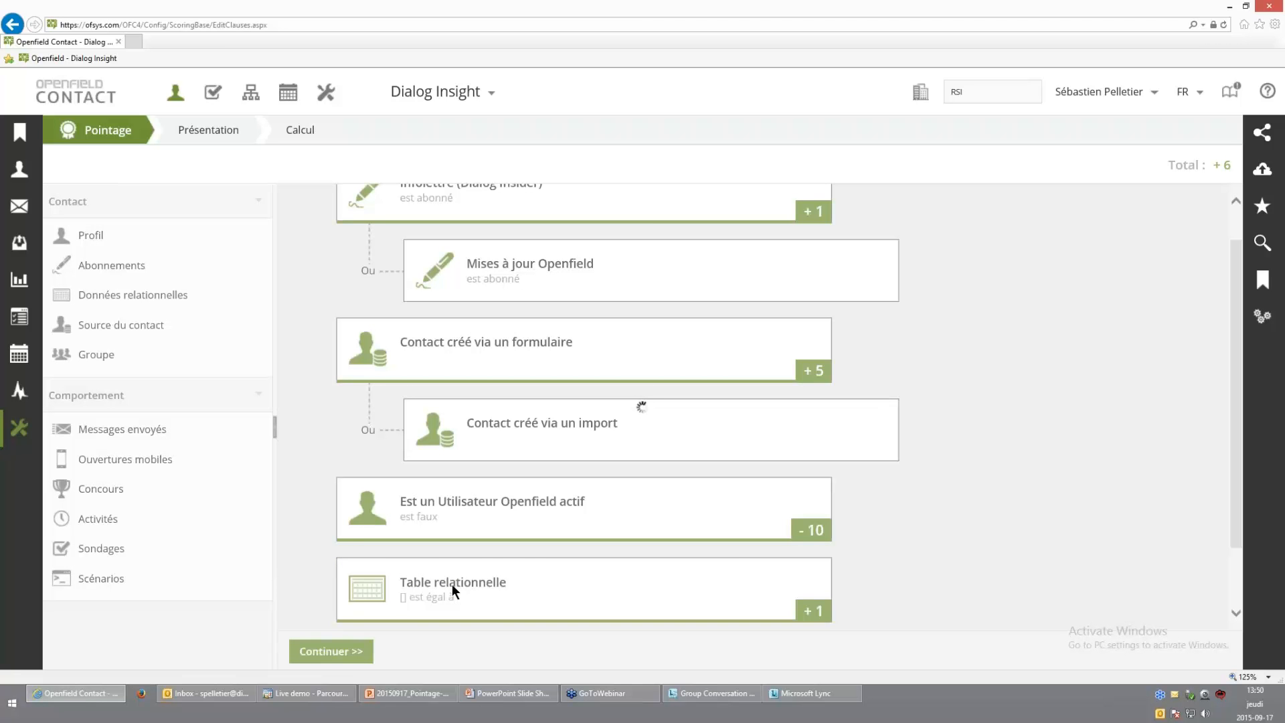
{"action": "left_click", "coordinate": [502, 453]}
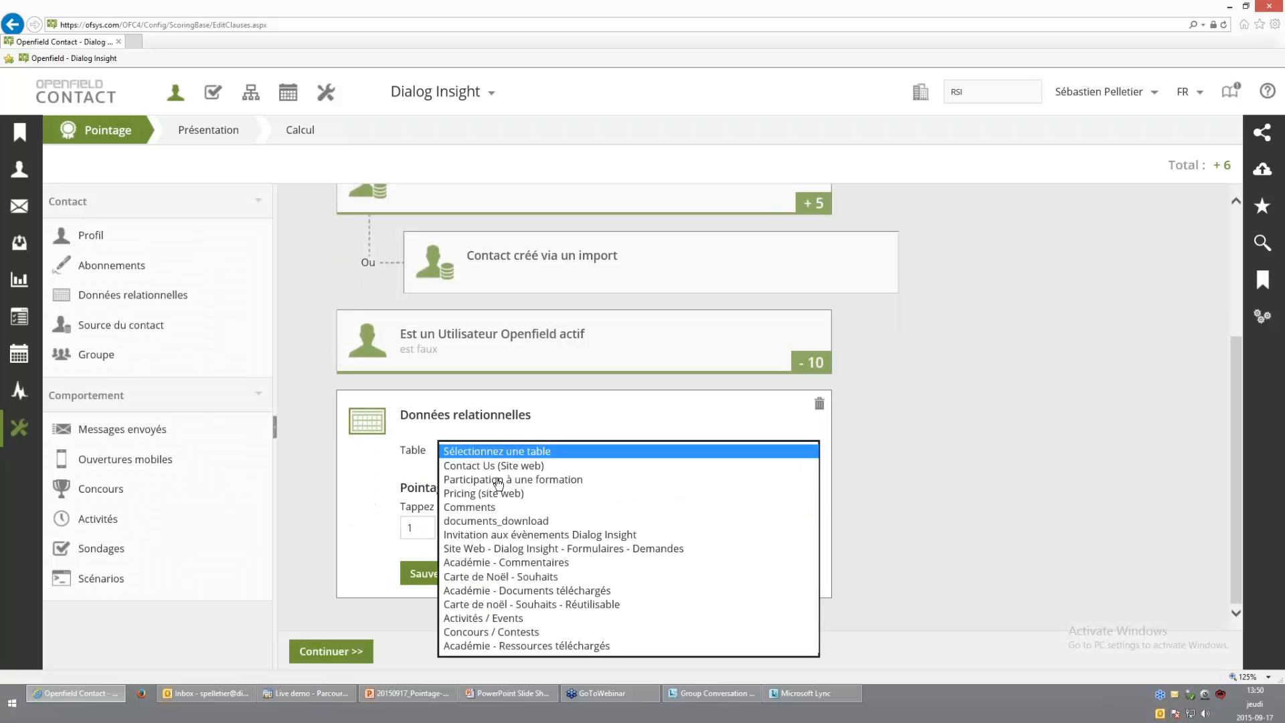
{"action": "left_click", "coordinate": [494, 522]}
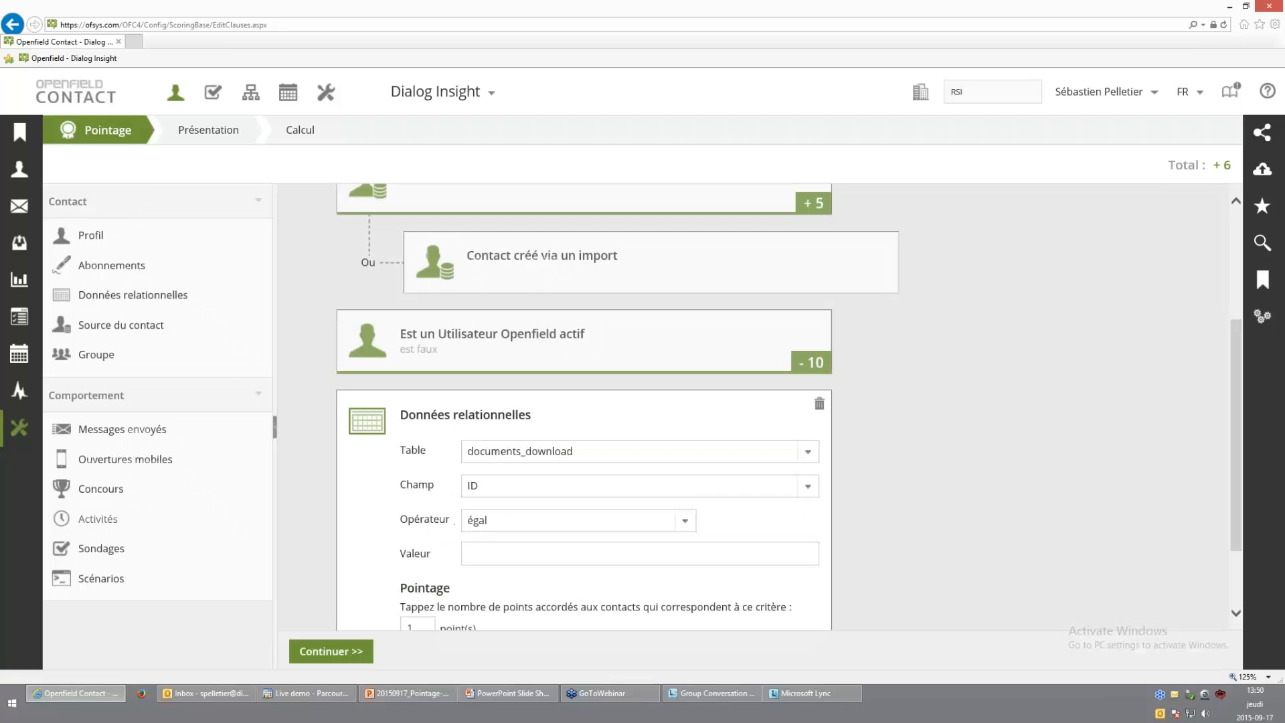
{"action": "left_click", "coordinate": [529, 486]}
{"action": "left_click", "coordinate": [492, 528]}
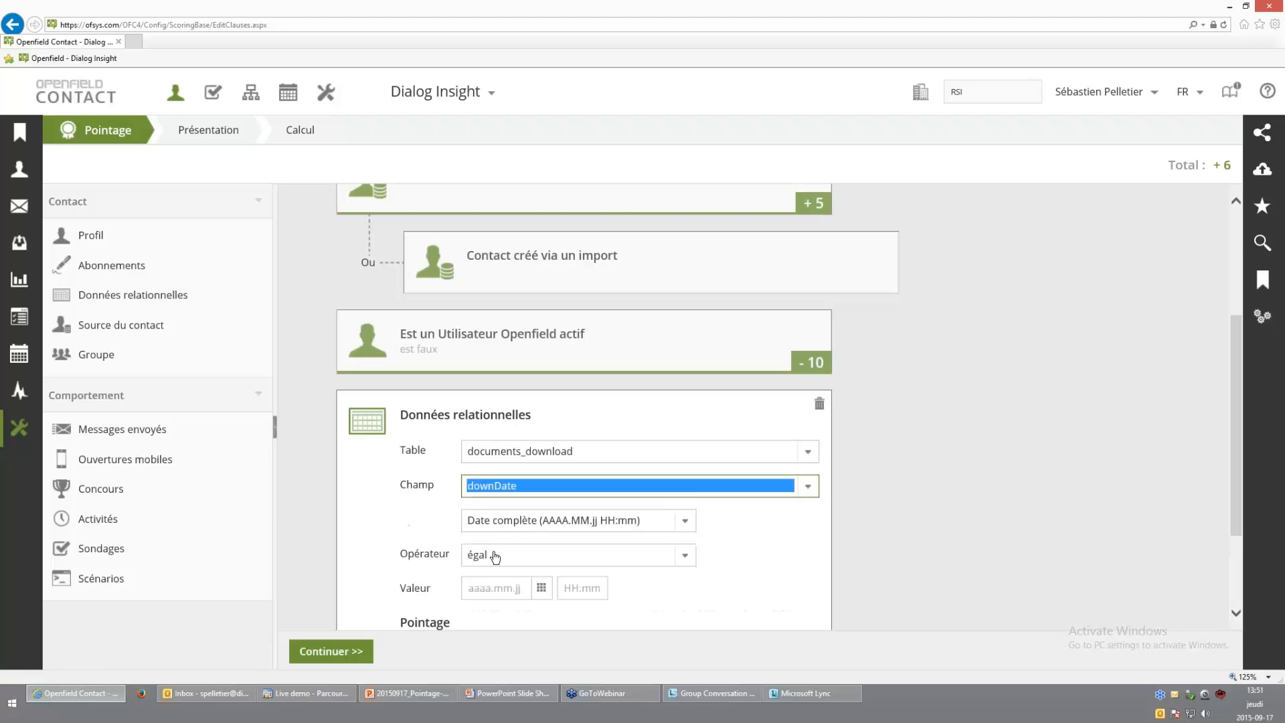
{"action": "left_click", "coordinate": [531, 523]}
{"action": "left_click", "coordinate": [530, 534]}
- Set the download date condition to plus grand ou égal 2015.06.01, worth 5 points, and save the criterion
{"action": "left_click", "coordinate": [569, 555]}
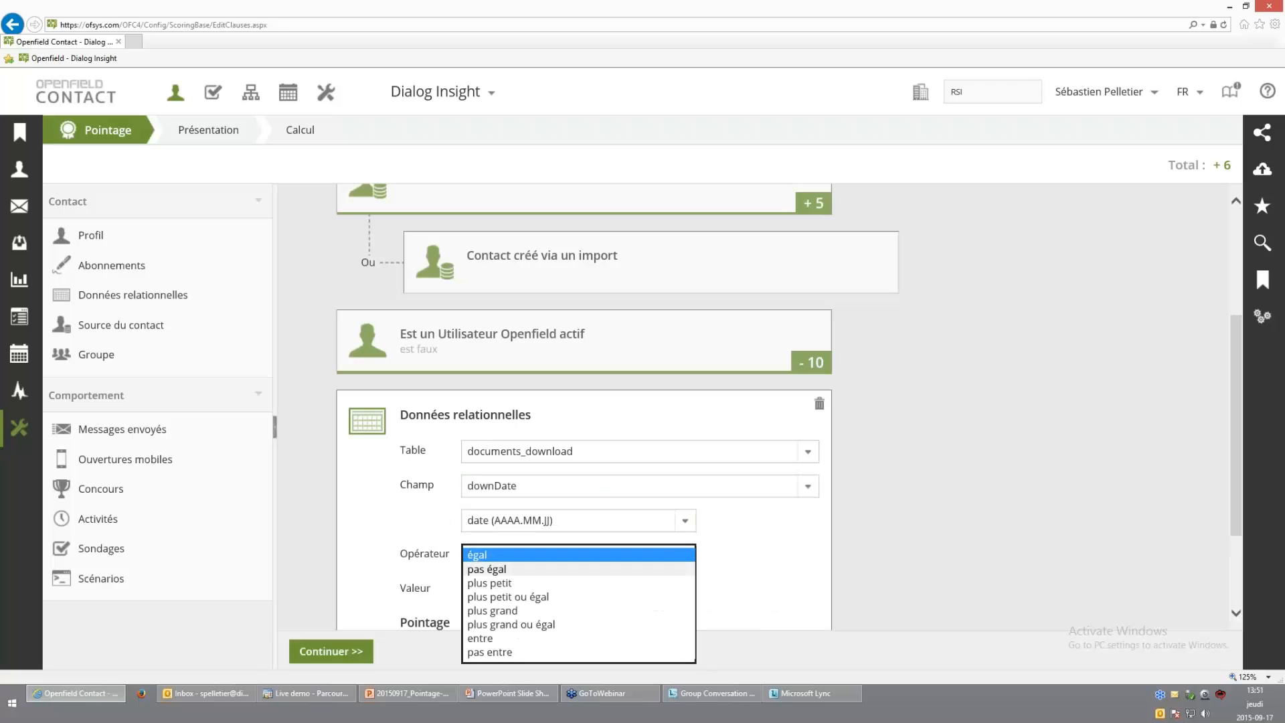
{"action": "left_click", "coordinate": [512, 624]}
{"action": "key", "text": "Tab"}
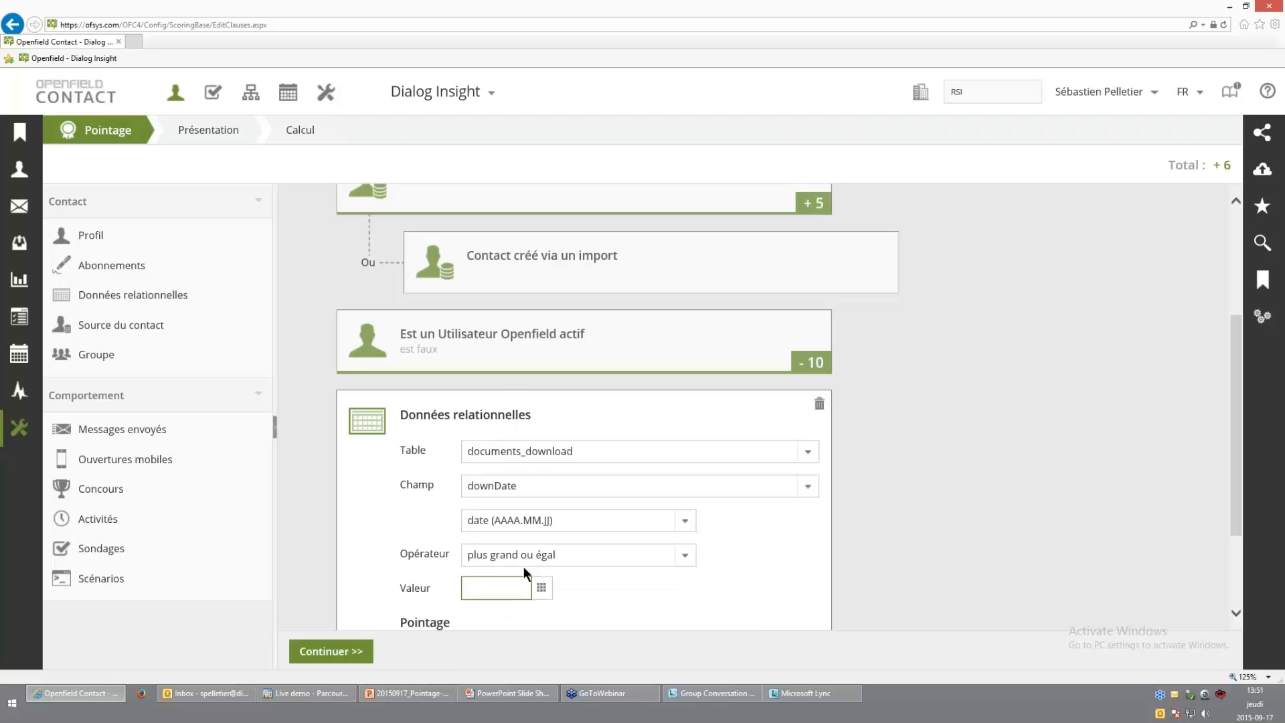
{"action": "type", "text": "2015.06.01"}
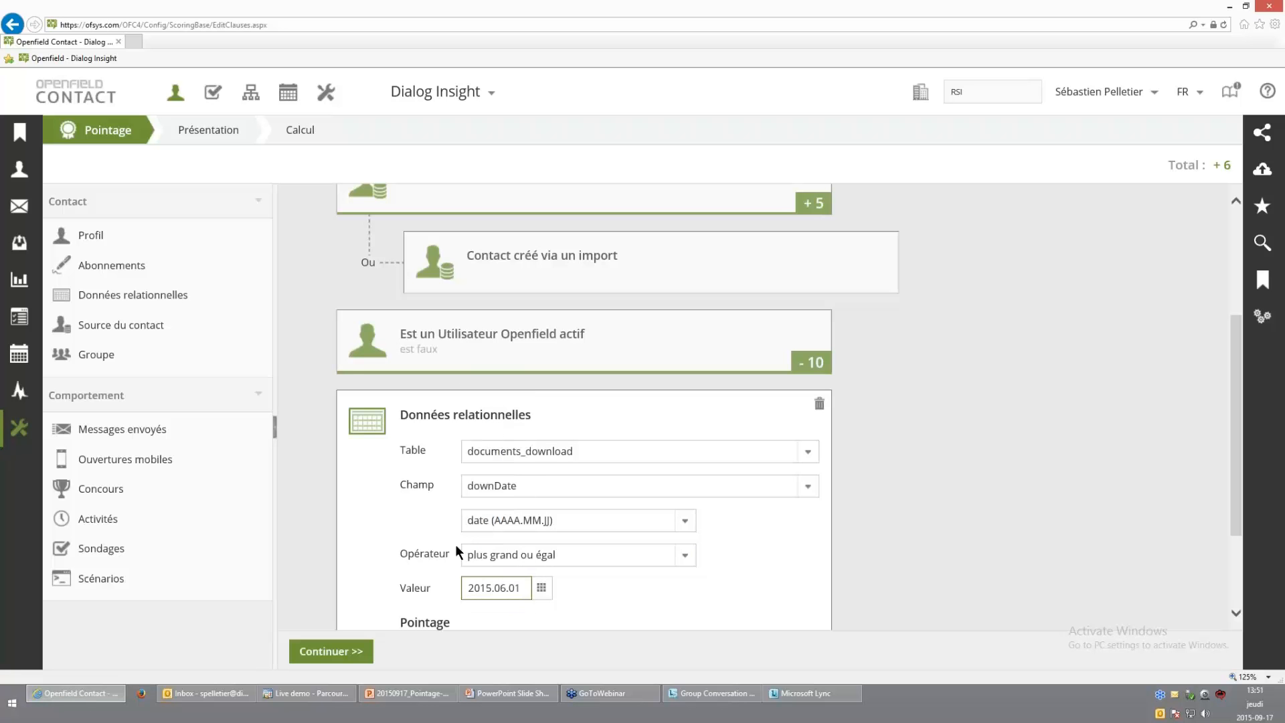
{"action": "key", "text": "Tab"}
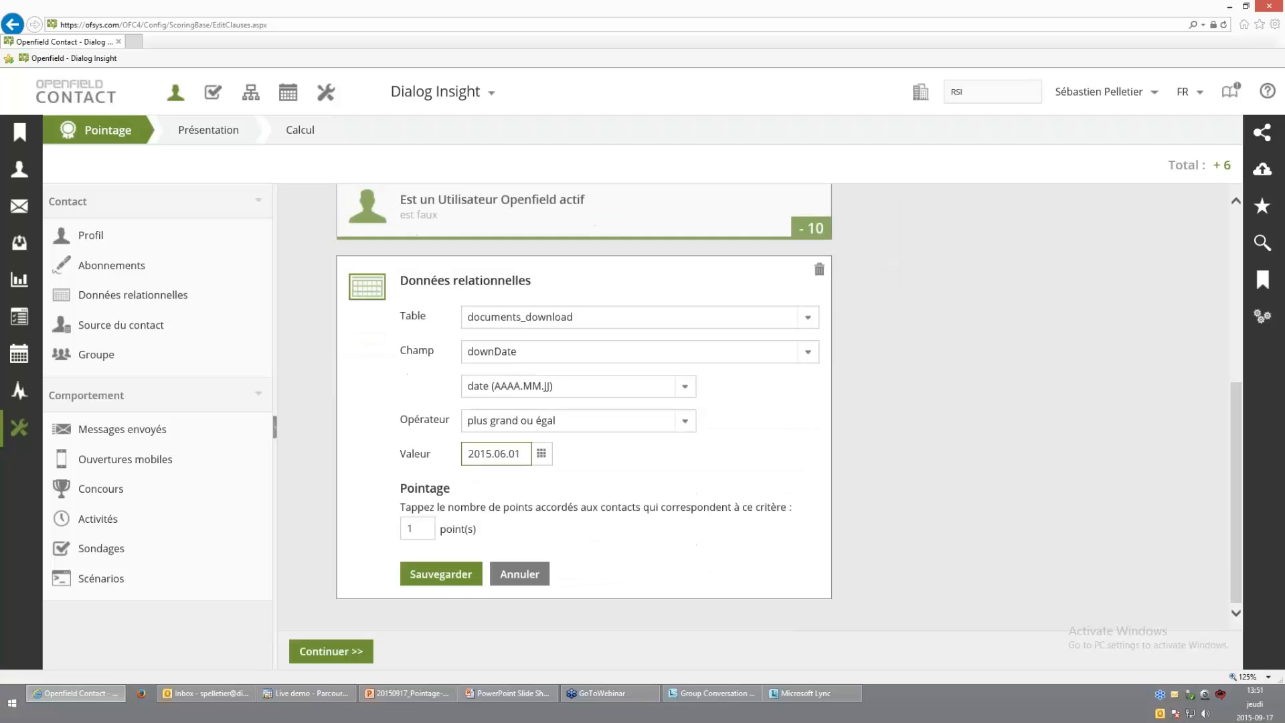
{"action": "type", "text": "5"}
{"action": "left_click", "coordinate": [441, 574]}
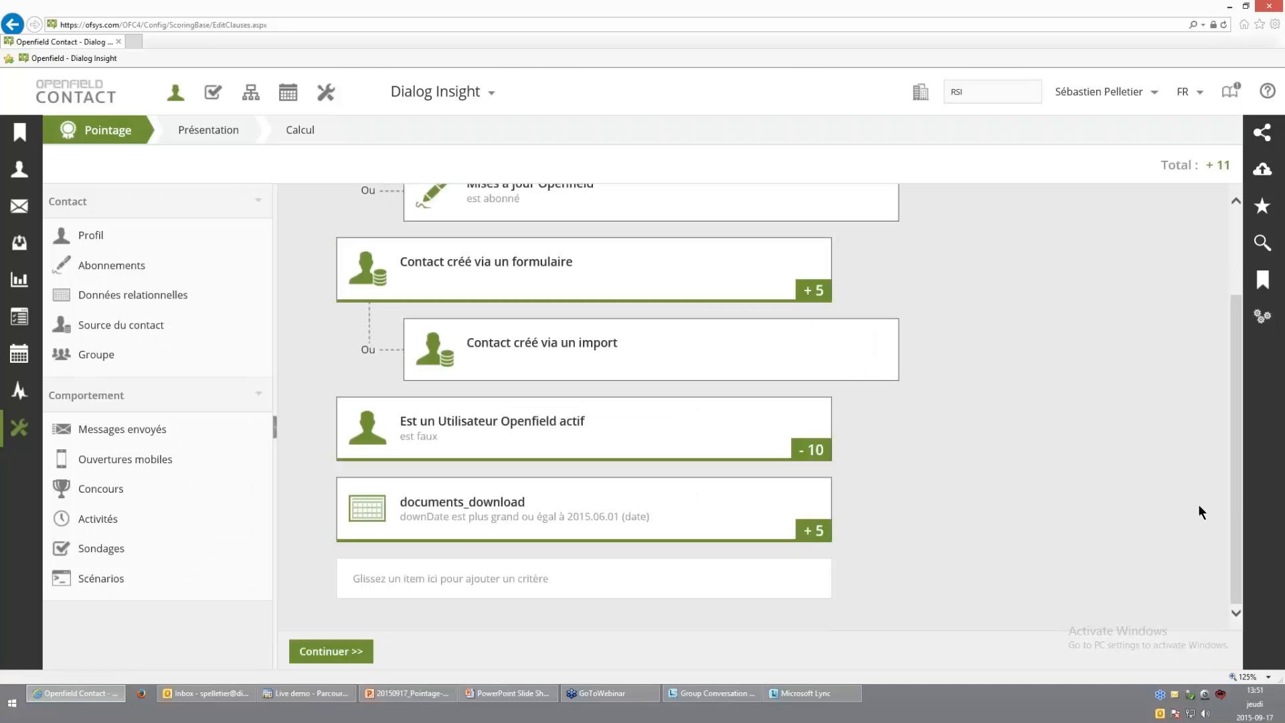
- Try a Messages envoyés criterion worth 15 points for contacts who opened the 2015.09.14 Webinaire Invitation - FR message, and cancel it
{"action": "left_click_drag", "start_coordinate": [1235, 496], "coordinate": [1236, 413]}
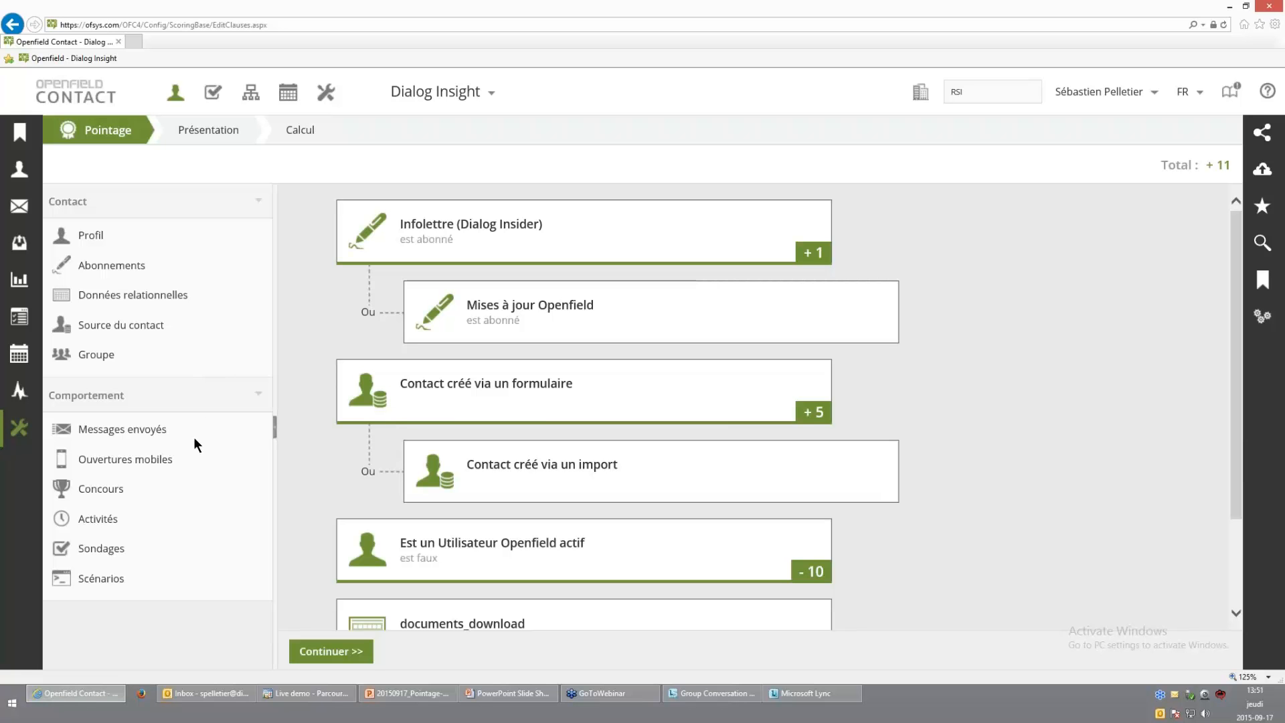
{"action": "left_click_drag", "start_coordinate": [130, 428], "coordinate": [450, 577]}
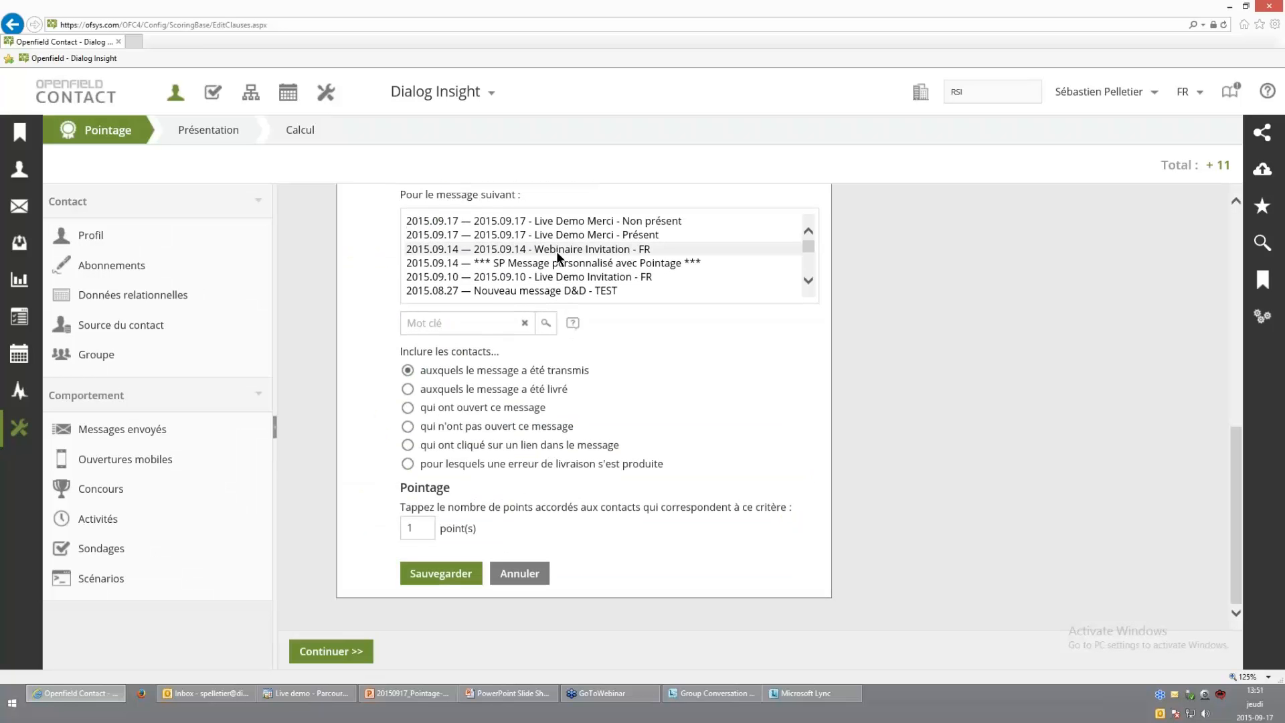
{"action": "left_click", "coordinate": [556, 251]}
{"action": "left_click", "coordinate": [513, 408]}
{"action": "left_click", "coordinate": [424, 533]}
{"action": "type", "text": "5"}
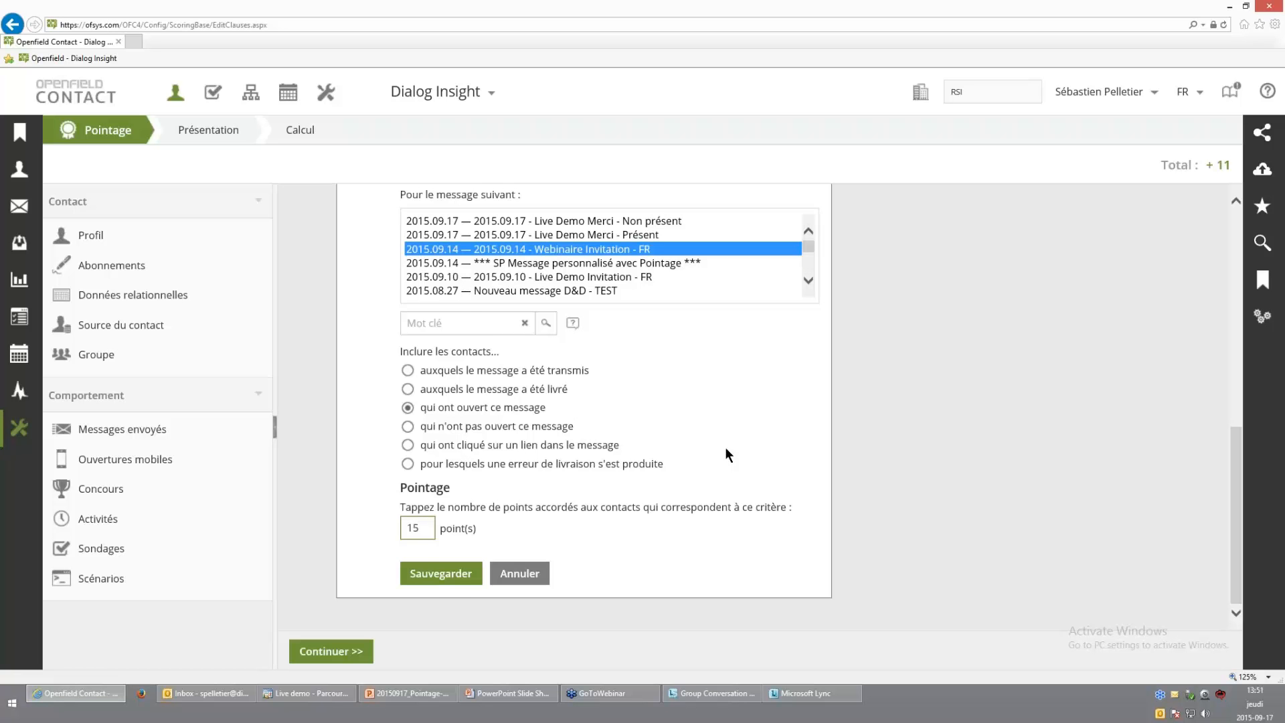
{"action": "scroll", "coordinate": [726, 449], "scroll_direction": "up", "scroll_amount": 1}
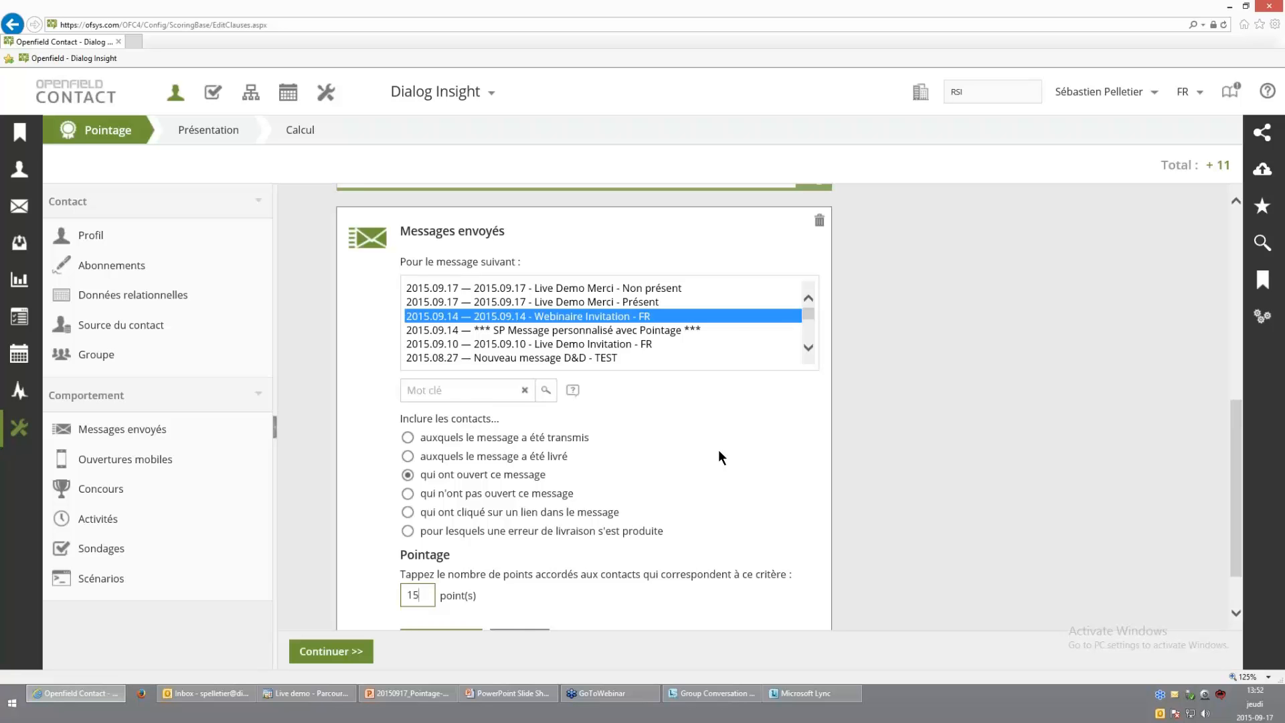
{"action": "scroll", "coordinate": [719, 452], "scroll_direction": "down", "scroll_amount": 1}
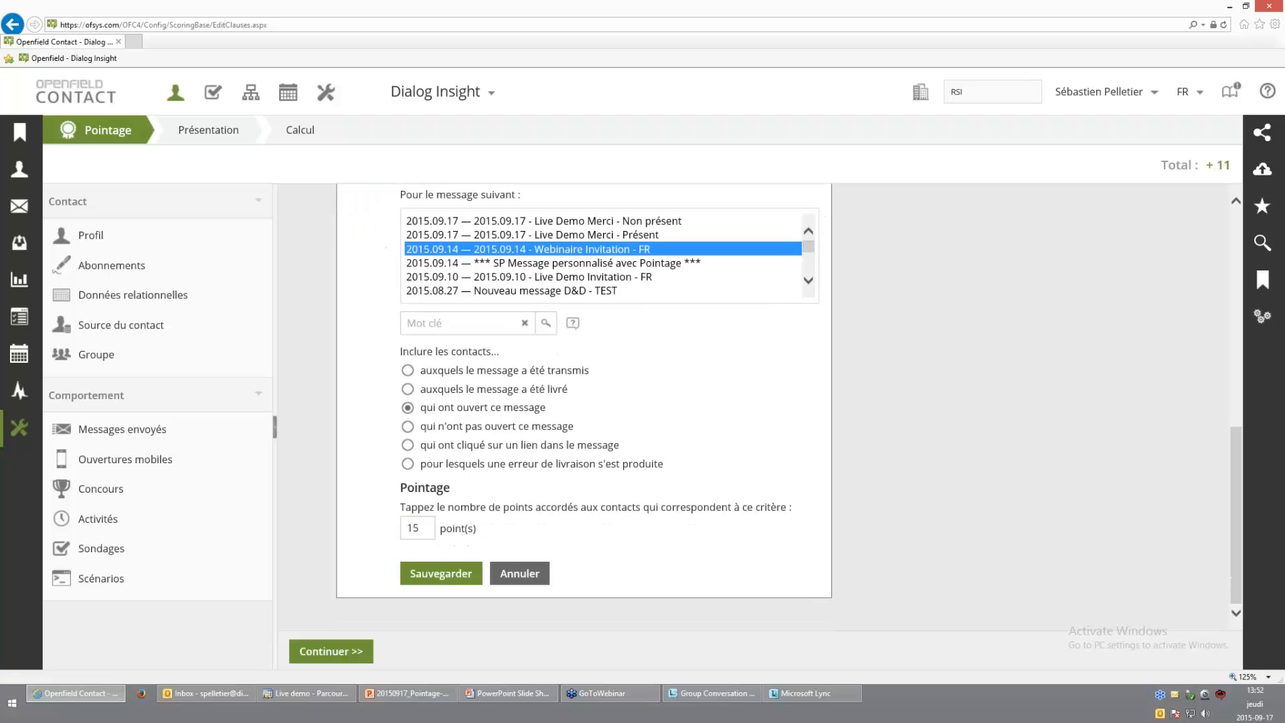
{"action": "left_click", "coordinate": [519, 573]}
{"action": "scroll", "coordinate": [791, 427], "scroll_direction": "up", "scroll_amount": 2}
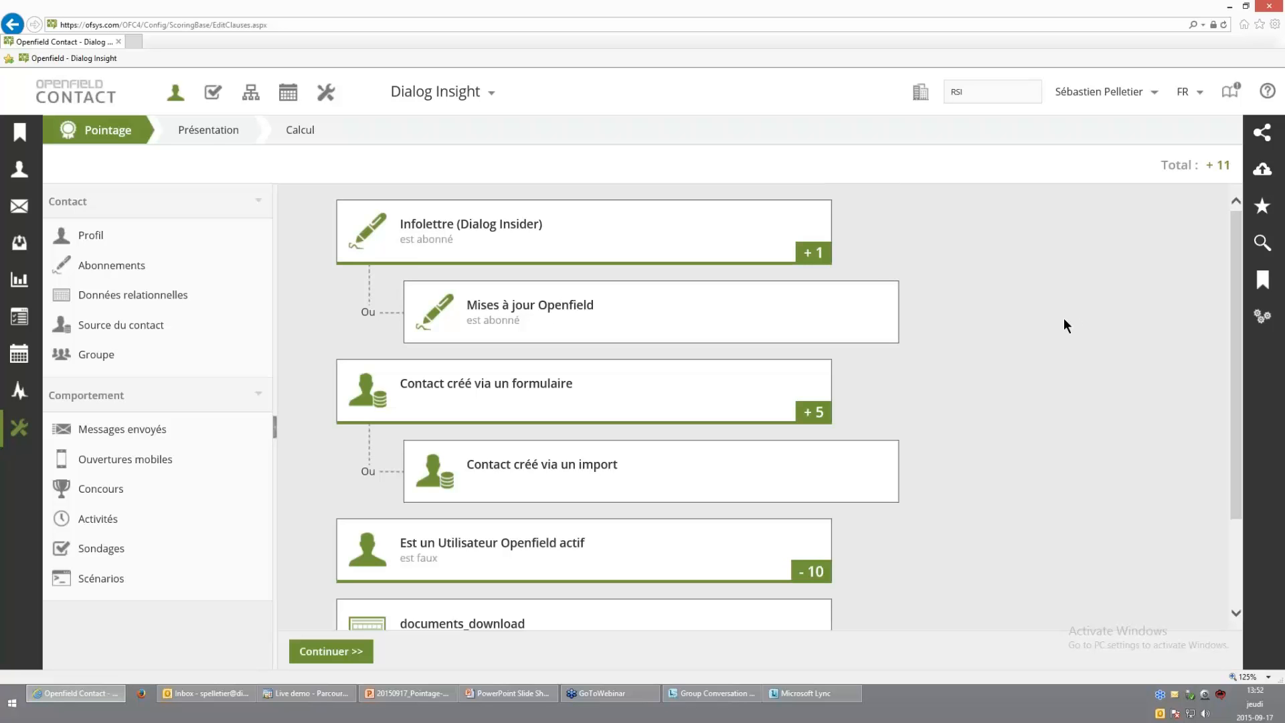
- Set the score presentation to Valeur numérique and continue to the calculation settings
{"action": "left_click", "coordinate": [213, 136]}
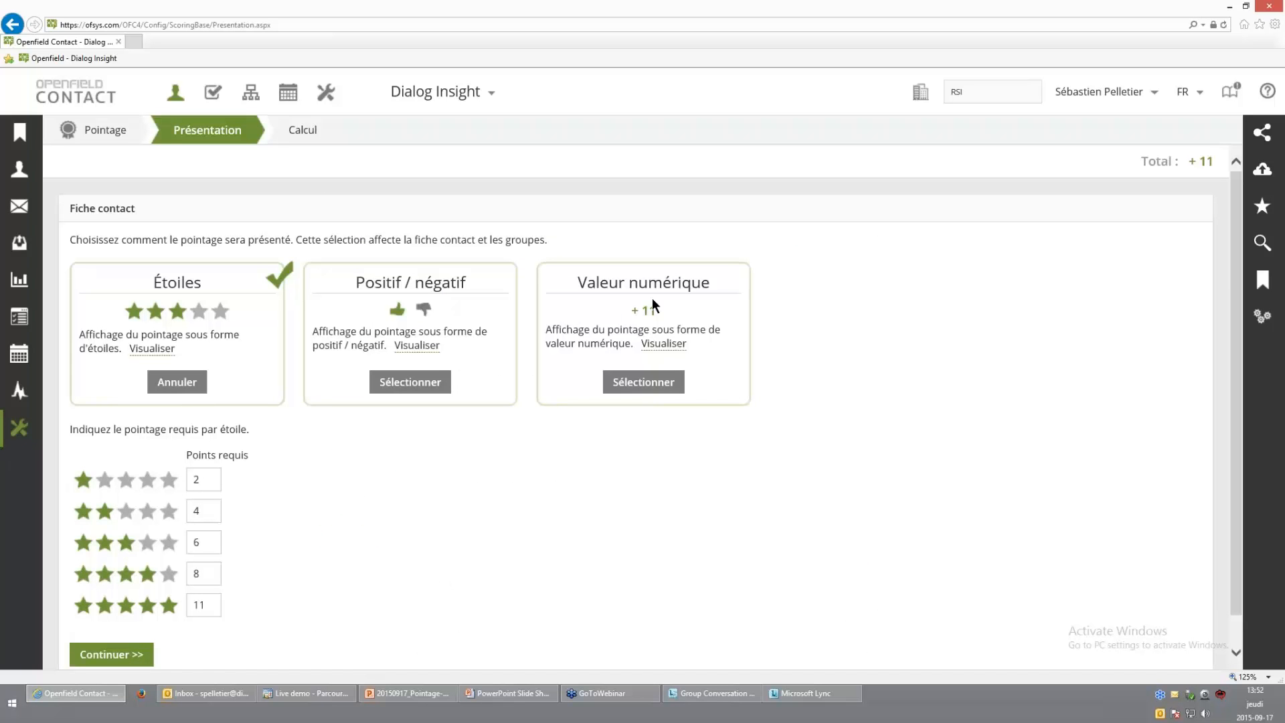
{"action": "left_click", "coordinate": [648, 383]}
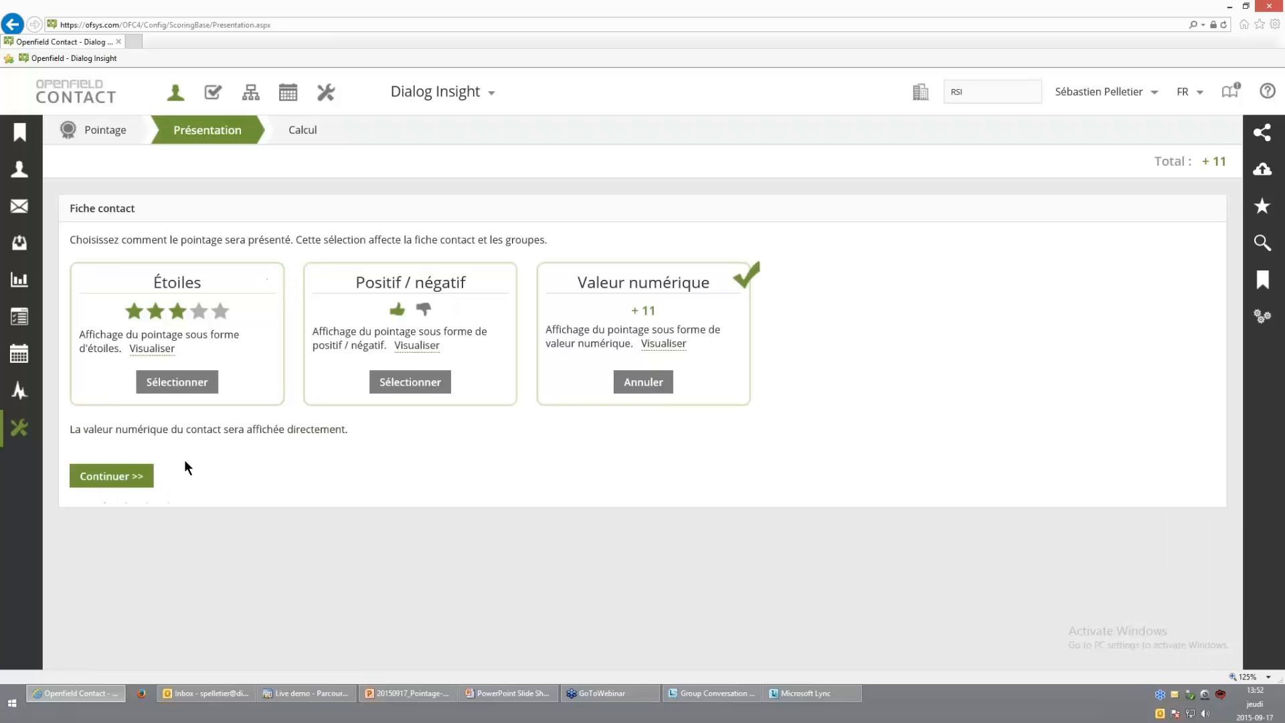
{"action": "left_click", "coordinate": [121, 477]}
- Return to the presentation settings and display the score as Étoiles, keeping the thresholds of 2, 4, 6, 8 and 11 points
{"action": "left_click", "coordinate": [187, 137]}
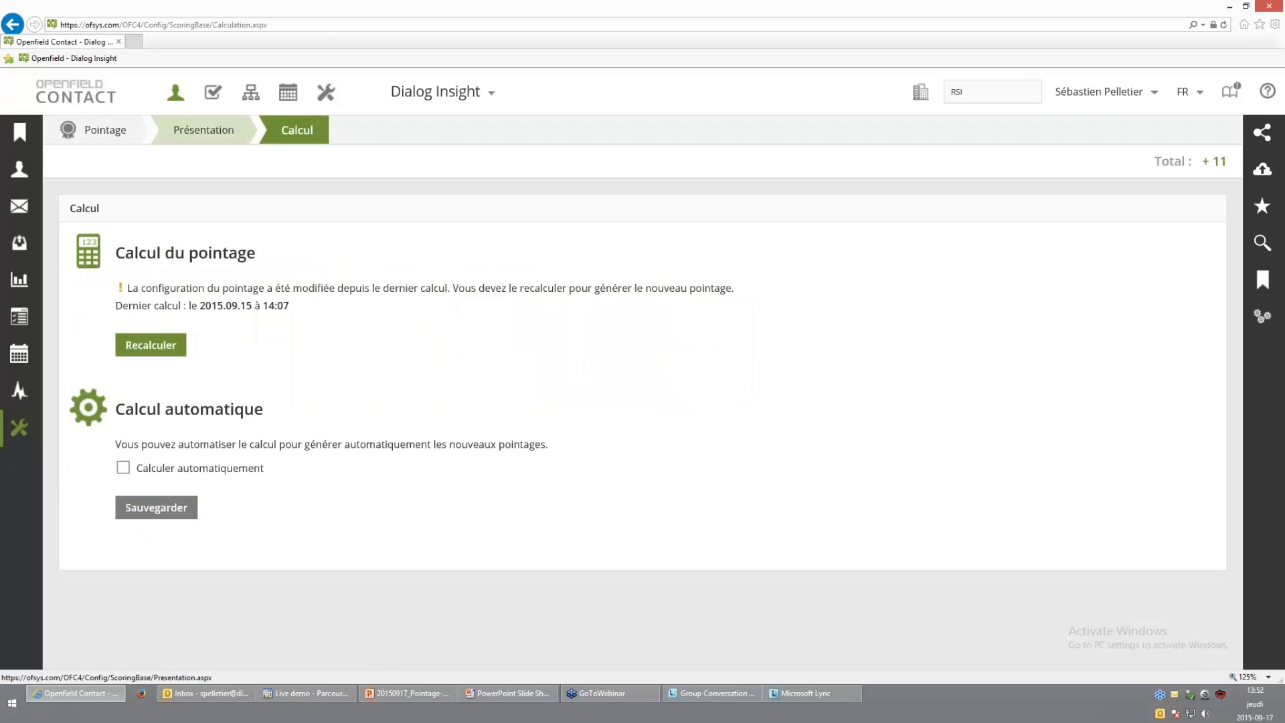
{"action": "mouse_move", "coordinate": [663, 346]}
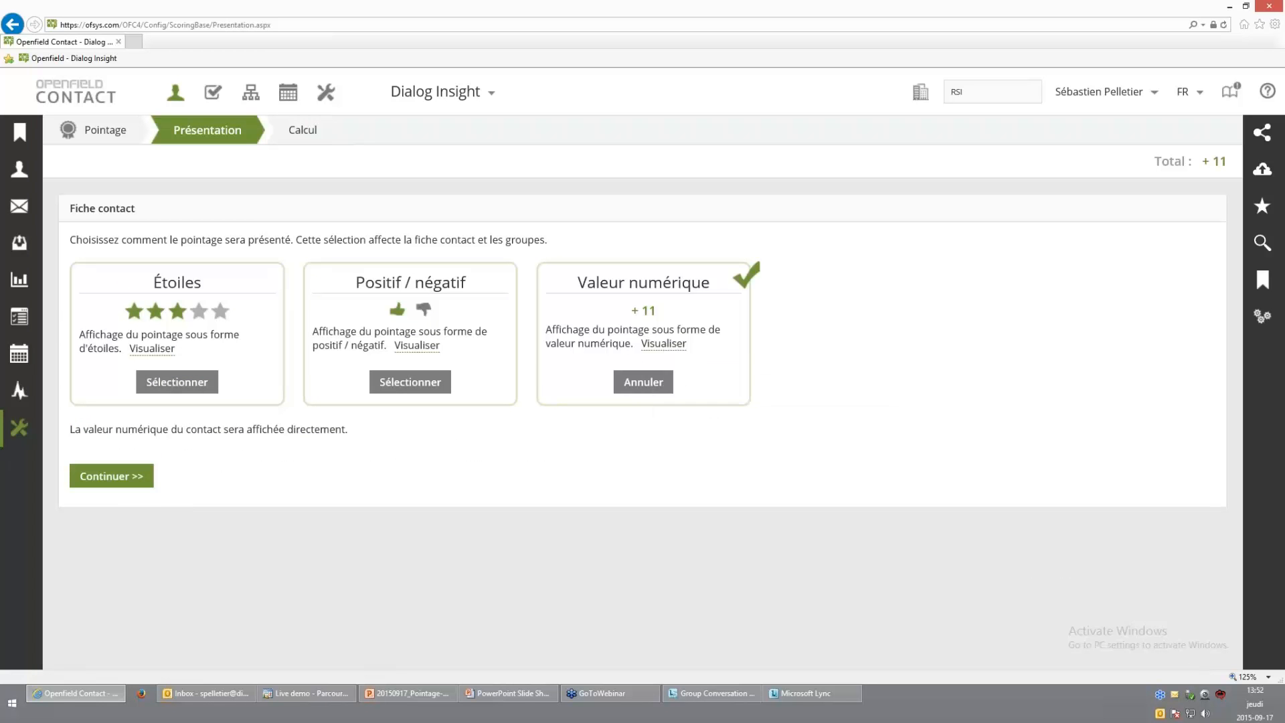
{"action": "mouse_move", "coordinate": [416, 346]}
{"action": "mouse_move", "coordinate": [154, 353]}
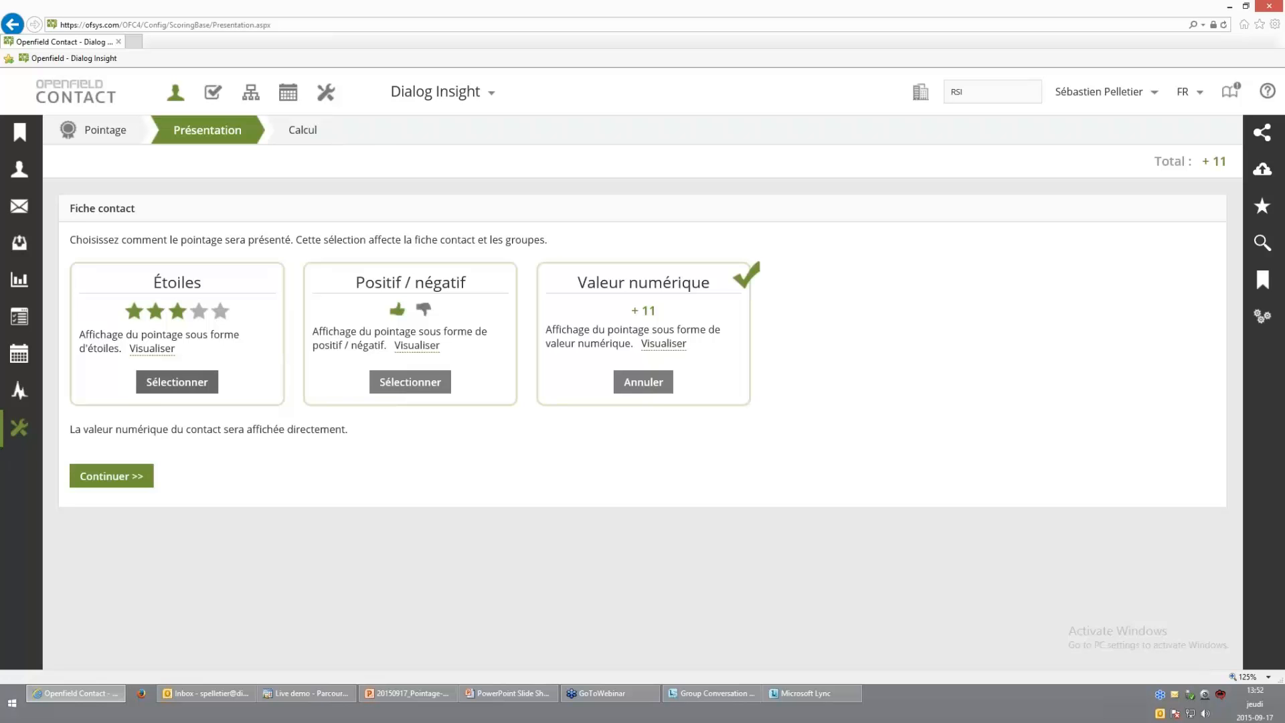
{"action": "left_click", "coordinate": [177, 382]}
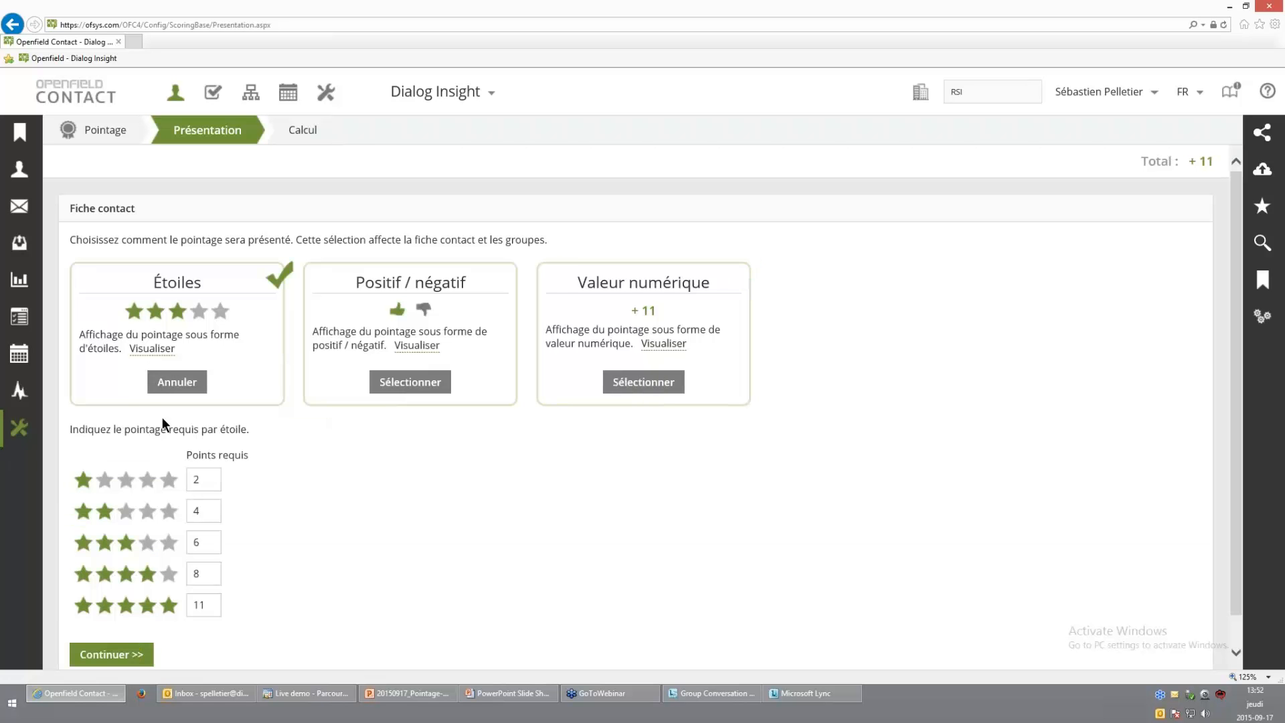
{"action": "scroll", "coordinate": [162, 416], "scroll_direction": "down", "scroll_amount": 1}
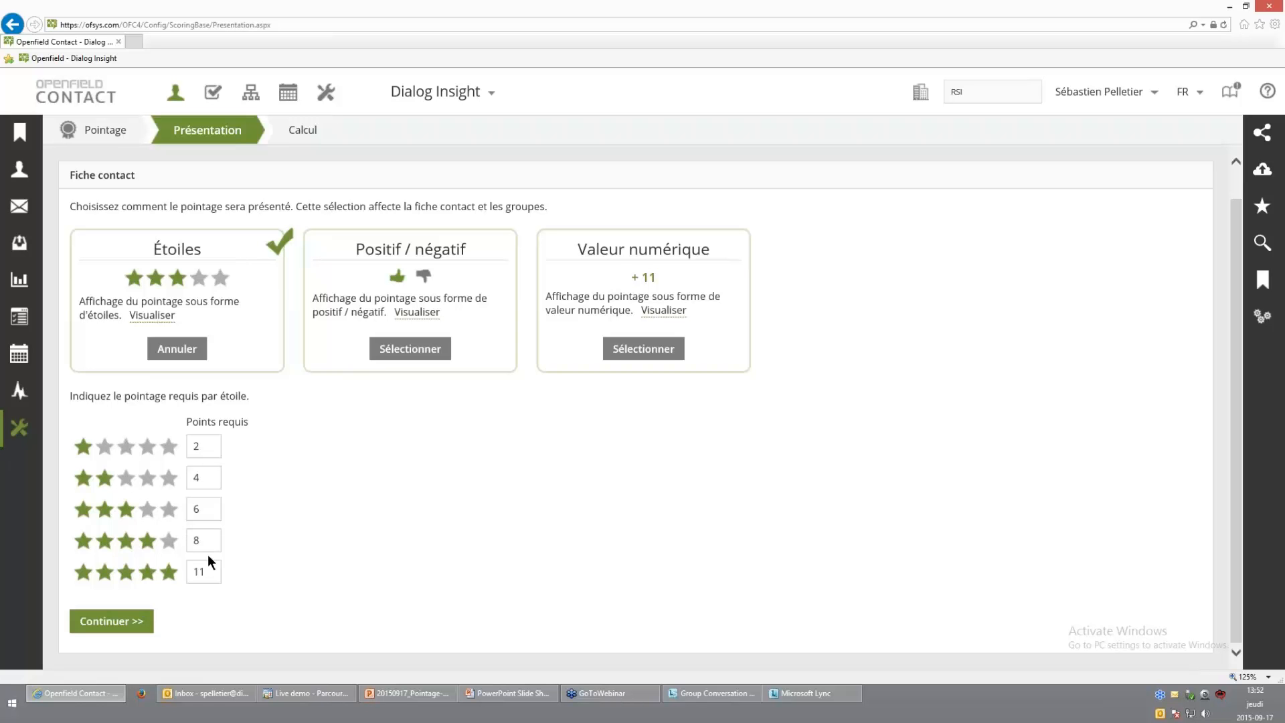
{"action": "left_click", "coordinate": [113, 622]}
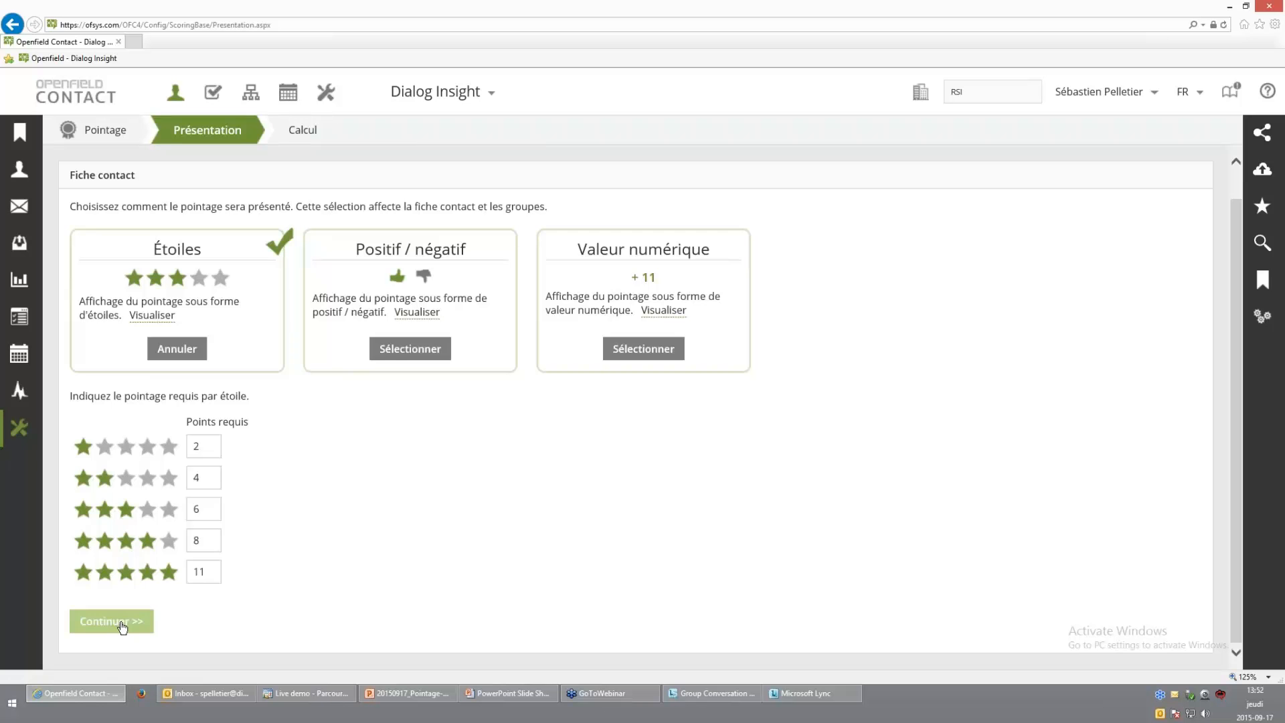
- Try the Positif / négatif presentation, review its required points setting, and switch back to Étoiles
{"action": "left_click", "coordinate": [411, 349]}
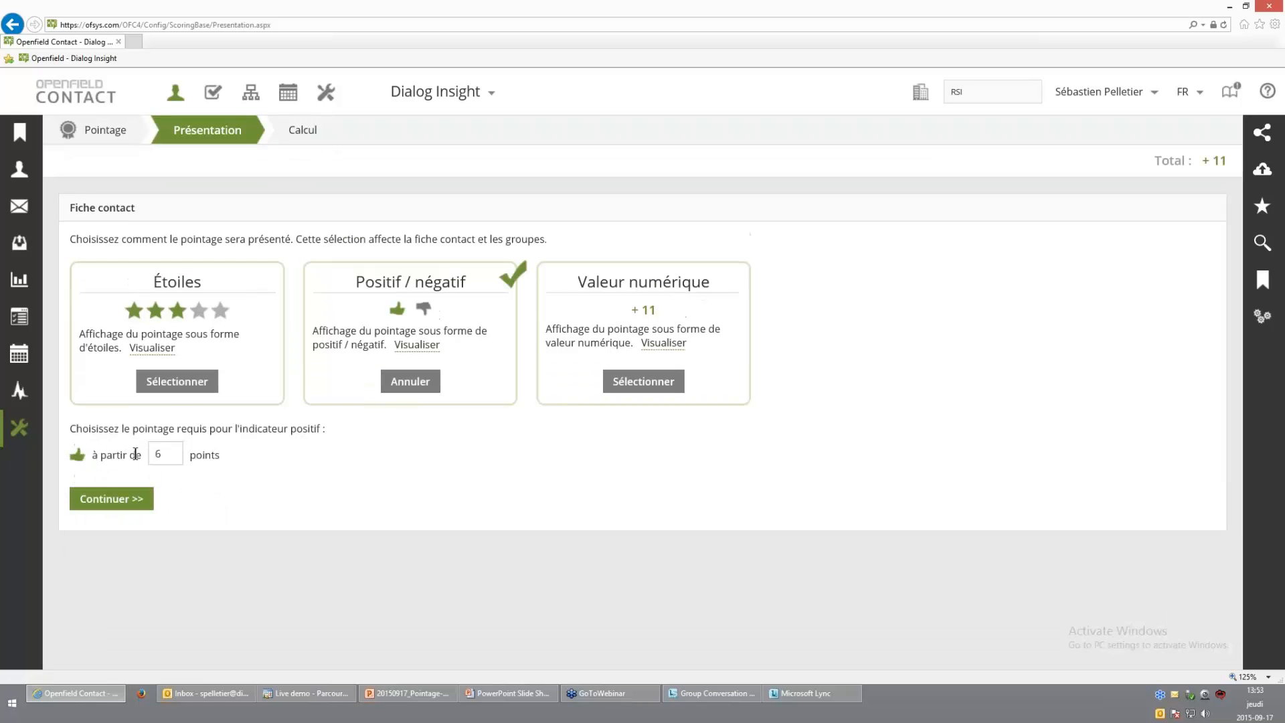
{"action": "left_click_drag", "start_coordinate": [97, 455], "coordinate": [291, 455]}
{"action": "left_click", "coordinate": [290, 453]}
{"action": "left_click", "coordinate": [179, 386]}
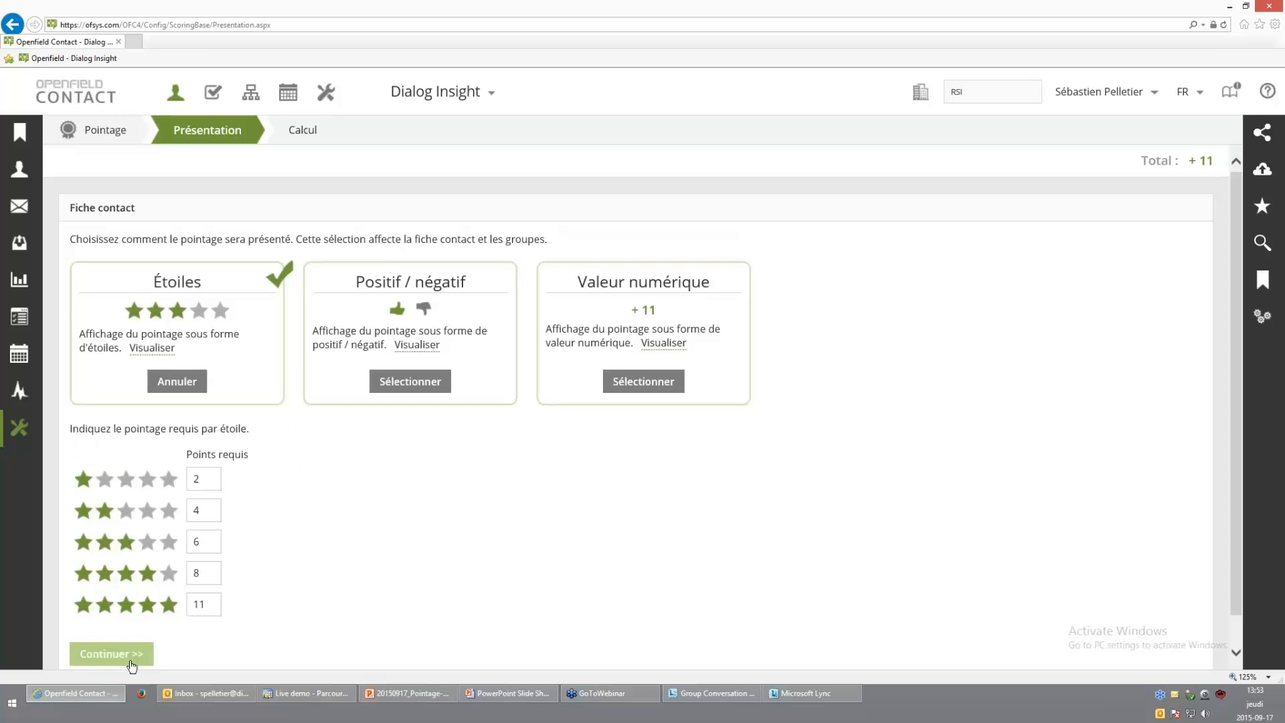
- Recalculate the Pointage, and enable and save its automatic calculation with Quotidienne frequency at 00:00
{"action": "left_click", "coordinate": [111, 654]}
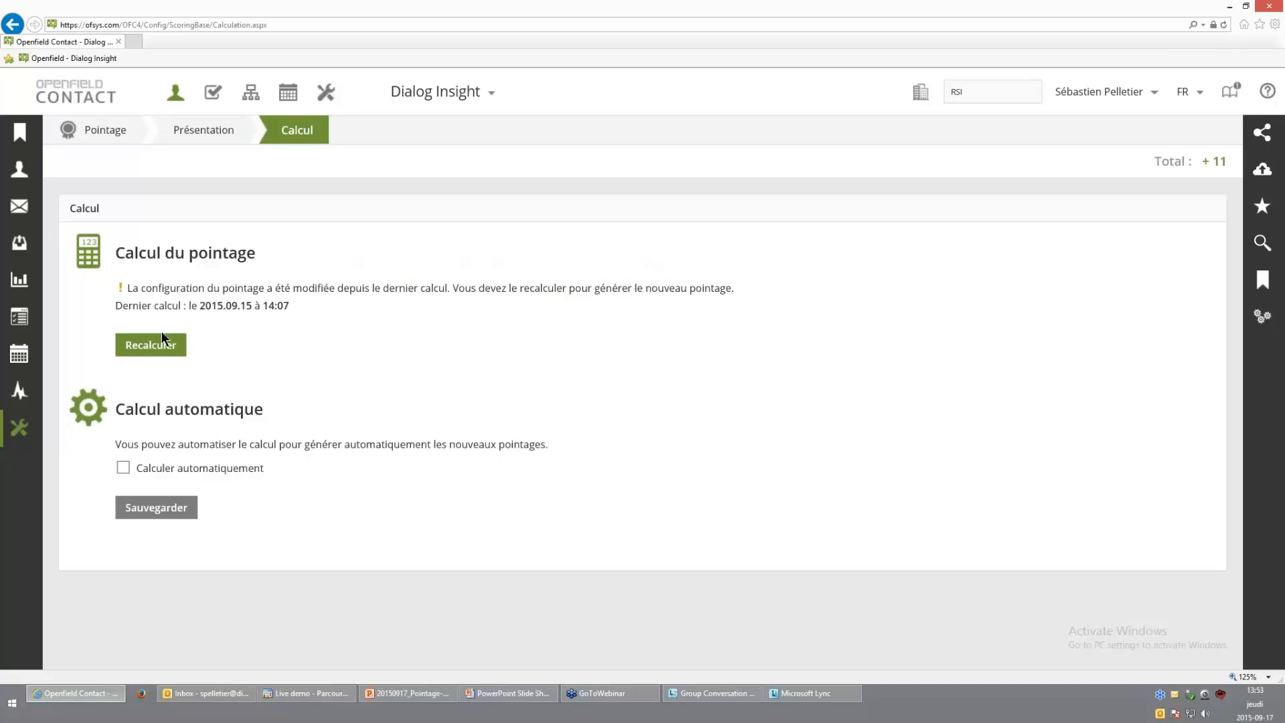
{"action": "left_click", "coordinate": [153, 350]}
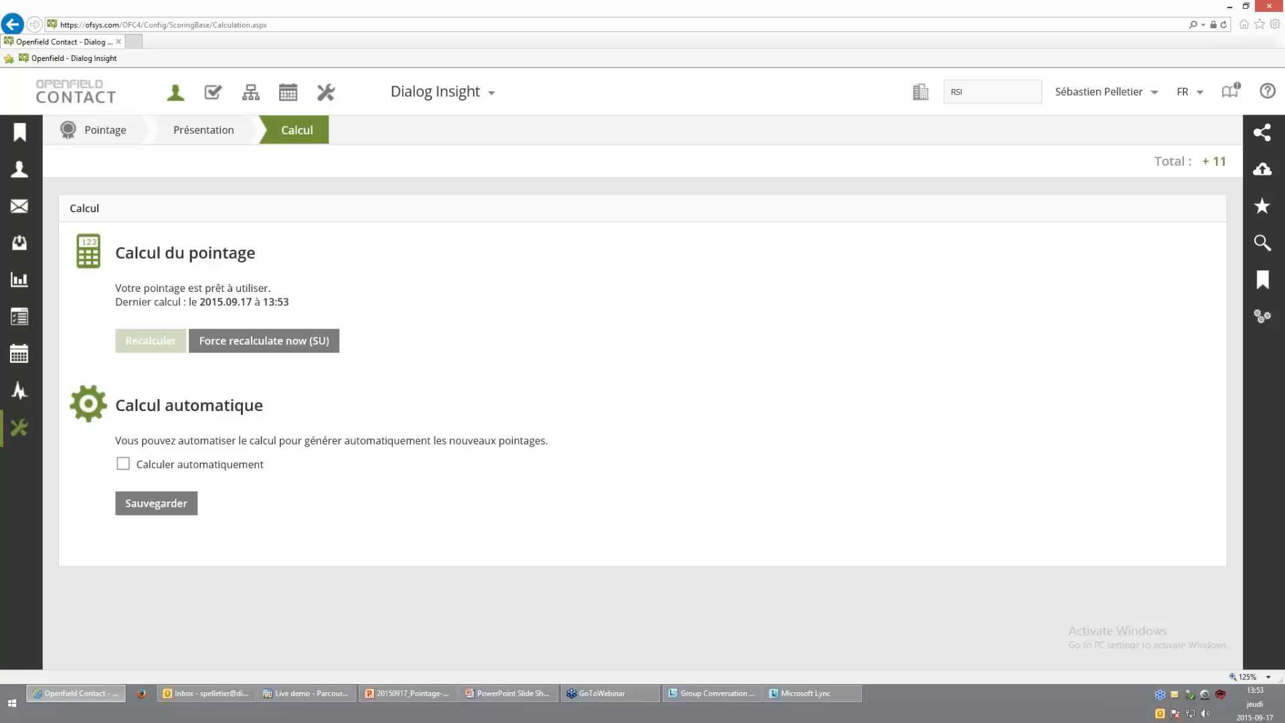
{"action": "left_click", "coordinate": [123, 465]}
{"action": "scroll", "coordinate": [100, 449], "scroll_direction": "down", "scroll_amount": 1}
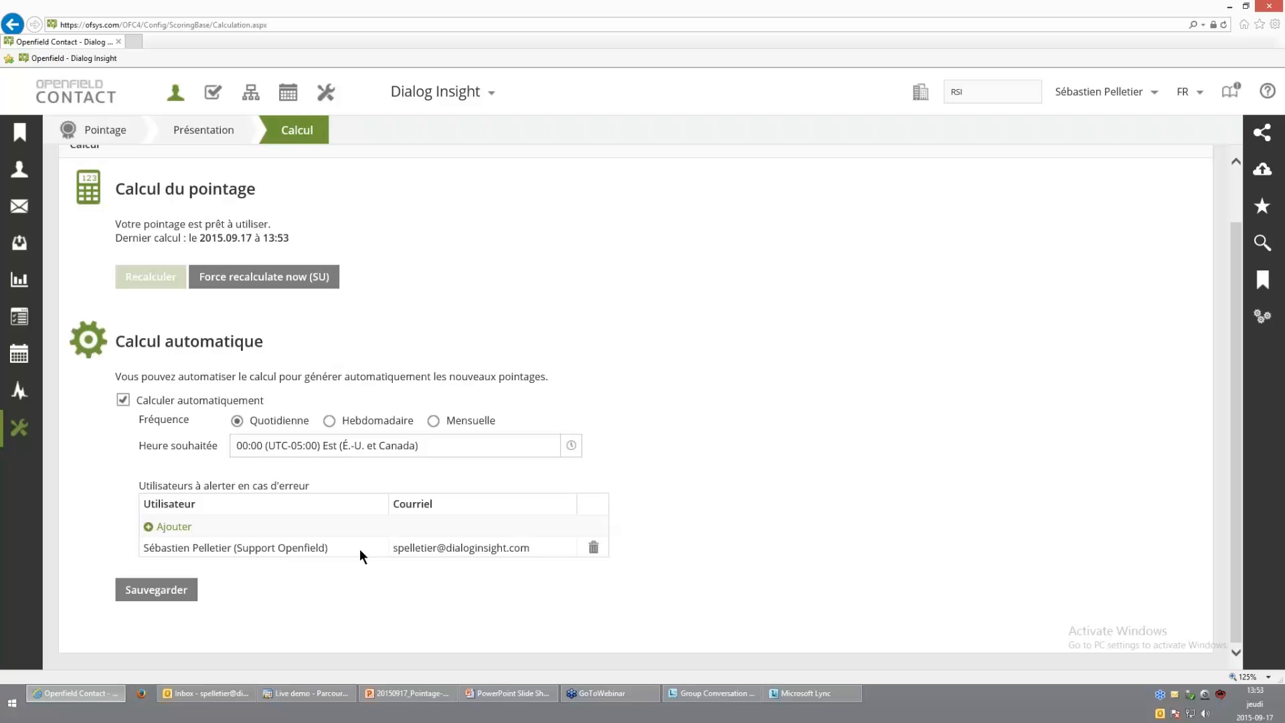
{"action": "left_click", "coordinate": [151, 591]}
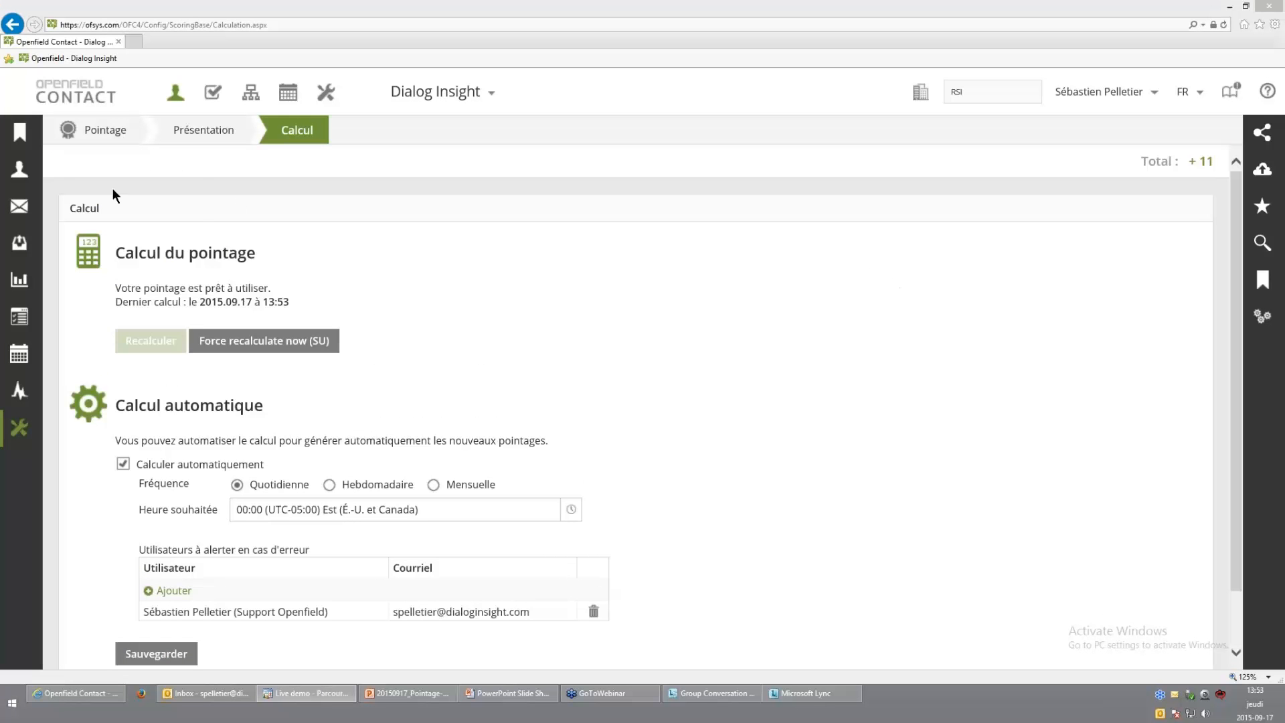
- Search the contacts by the contact's e-mail address to view the star rating on the contact record
{"action": "mouse_move", "coordinate": [33, 175]}
{"action": "left_click", "coordinate": [59, 263]}
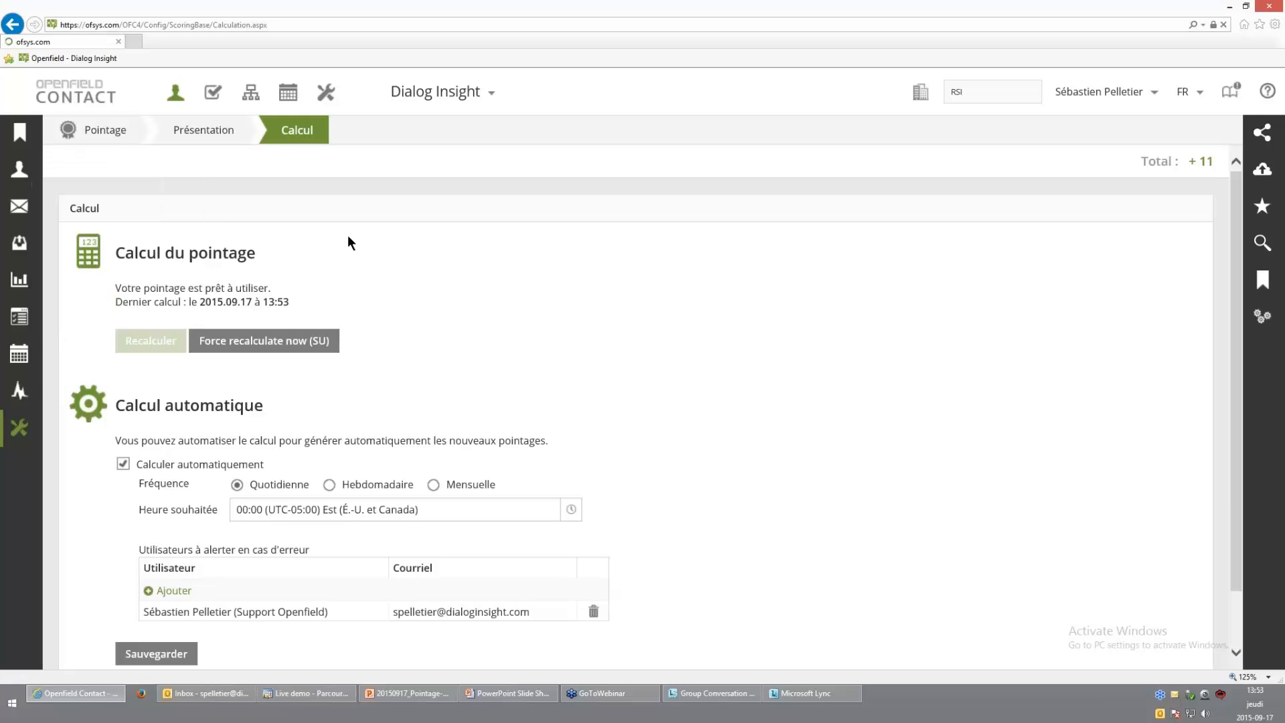
{"action": "left_click", "coordinate": [396, 213]}
{"action": "key", "text": "ctrl+v"}
{"action": "scroll", "coordinate": [396, 402], "scroll_direction": "down", "scroll_amount": 1}
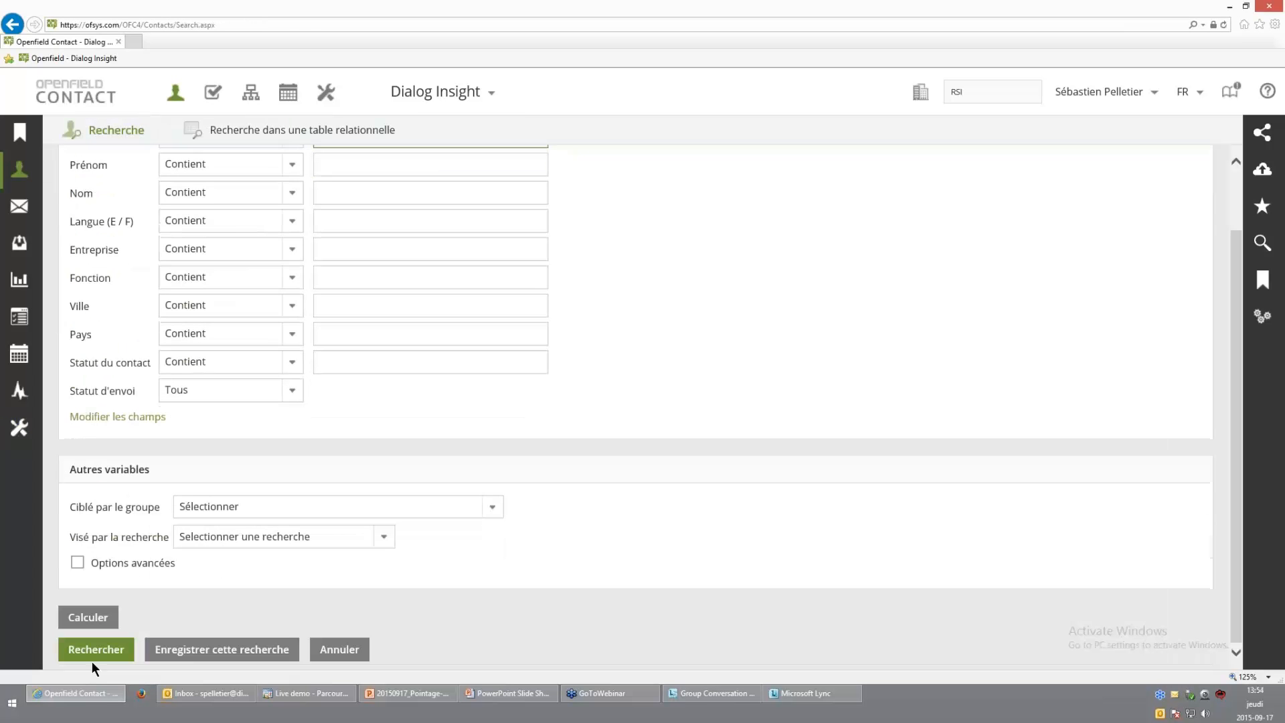
{"action": "left_click", "coordinate": [93, 650]}
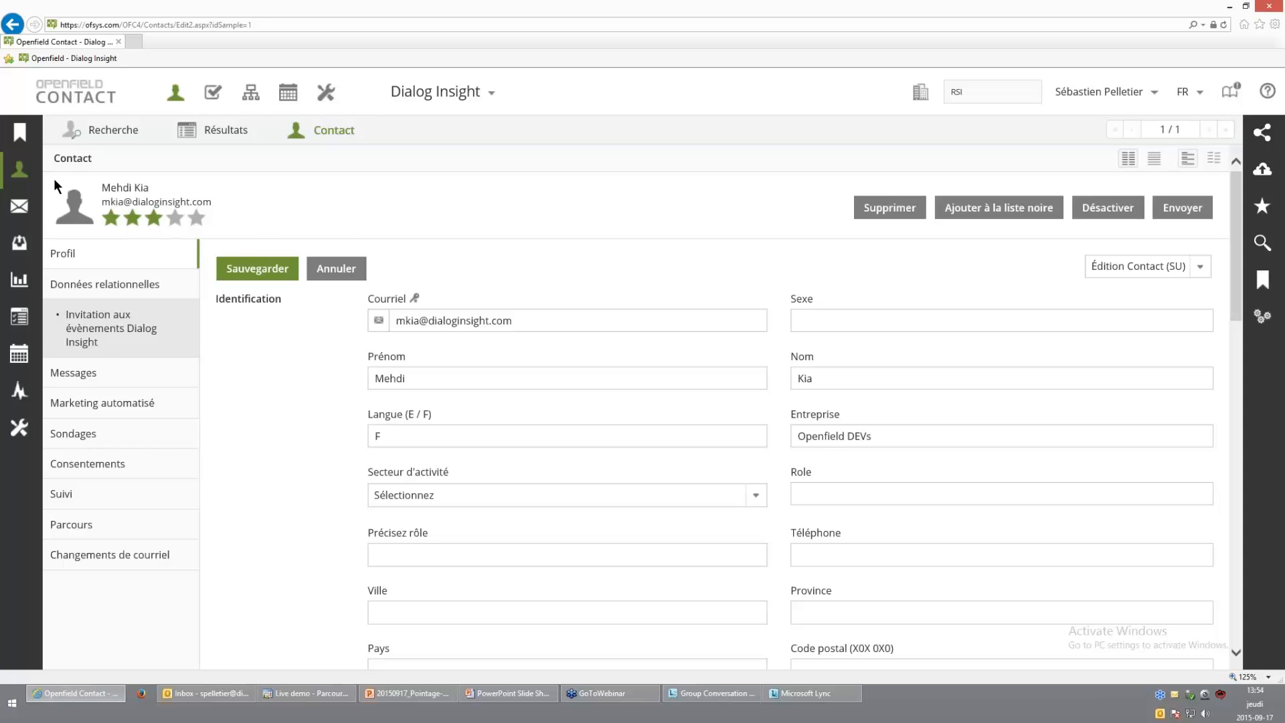
- Open the contact group *** SP Pointage Contacts intéressés *** and delete its existing Pointage criterion
{"action": "mouse_move", "coordinate": [25, 178]}
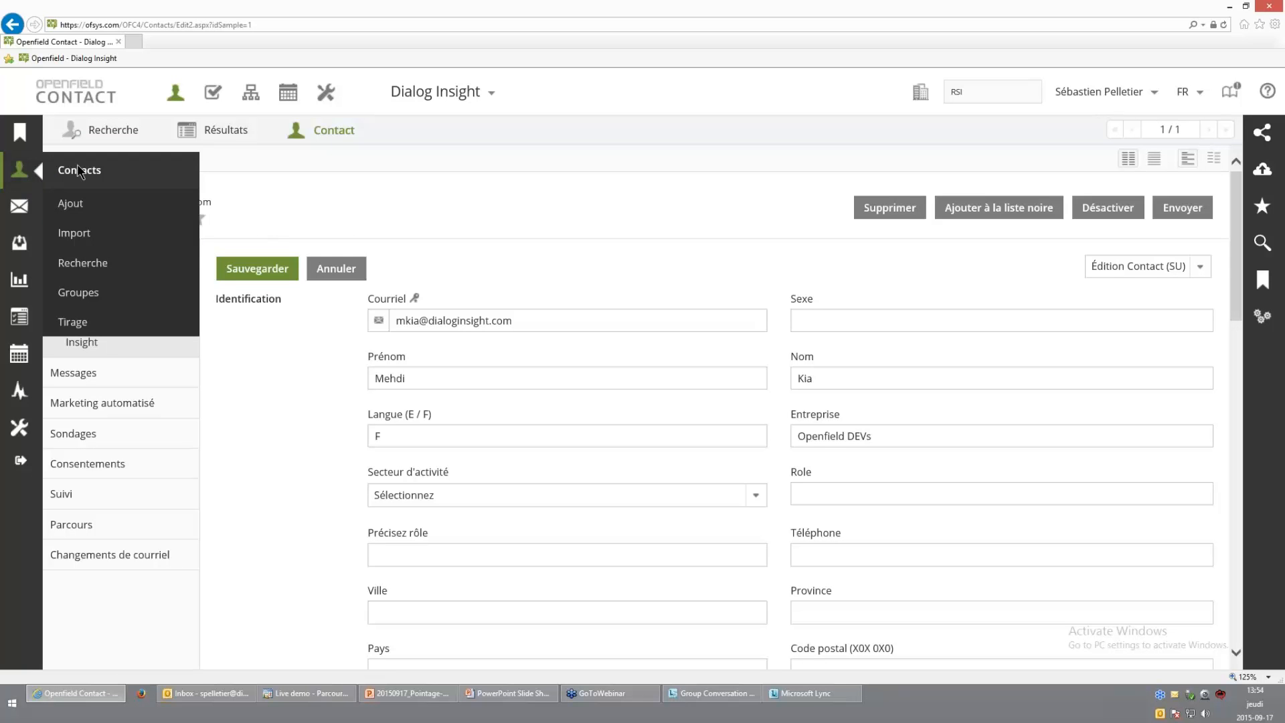
{"action": "left_click", "coordinate": [176, 298]}
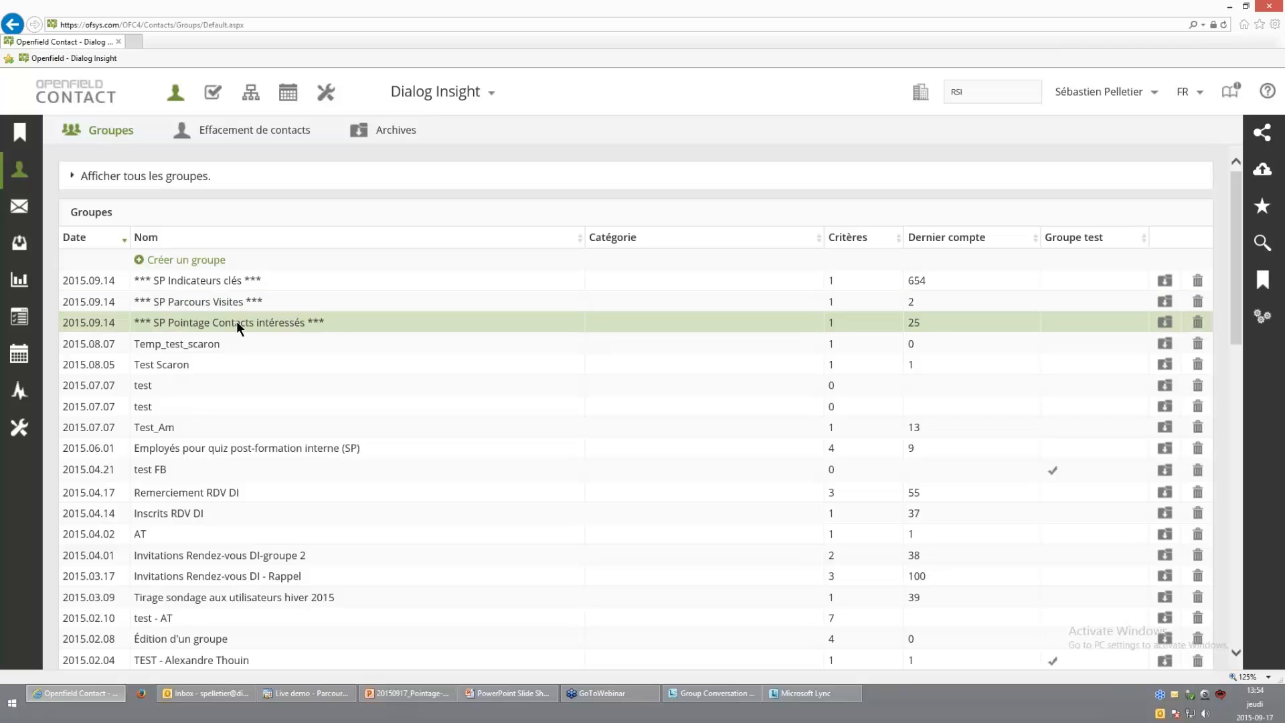
{"action": "double_click", "coordinate": [239, 320]}
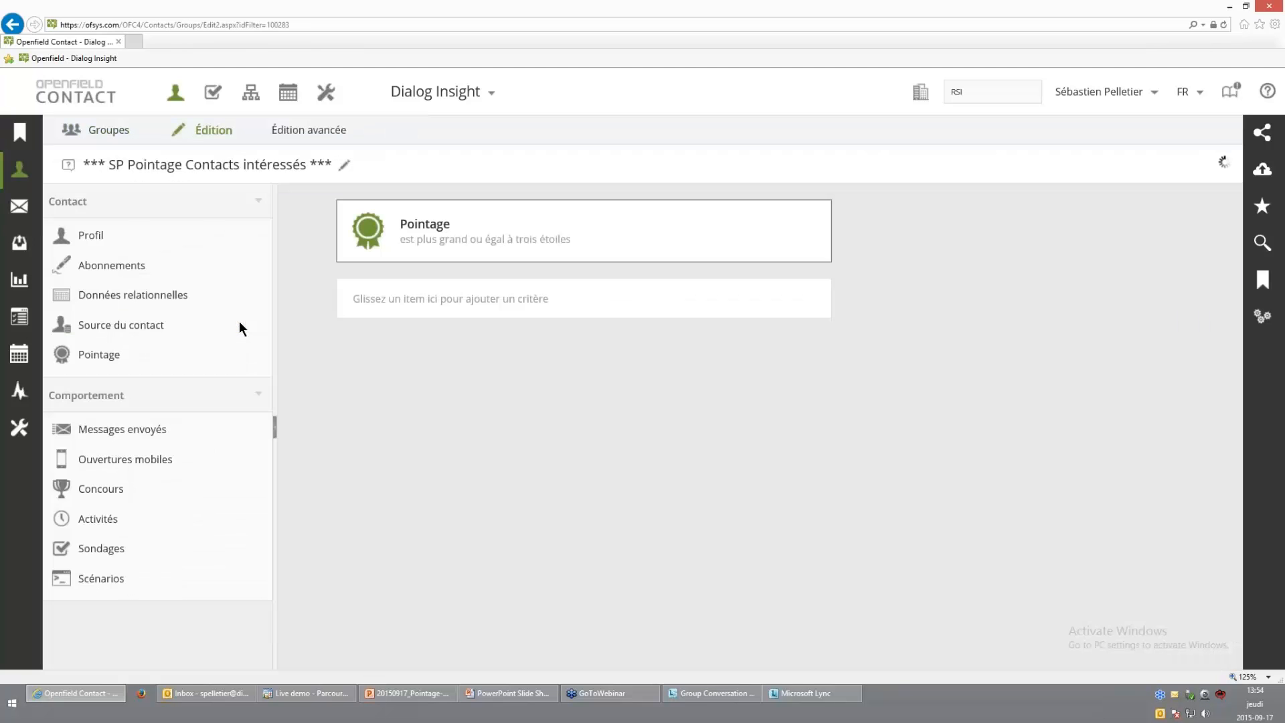
{"action": "mouse_move", "coordinate": [729, 229]}
{"action": "left_click", "coordinate": [819, 215]}
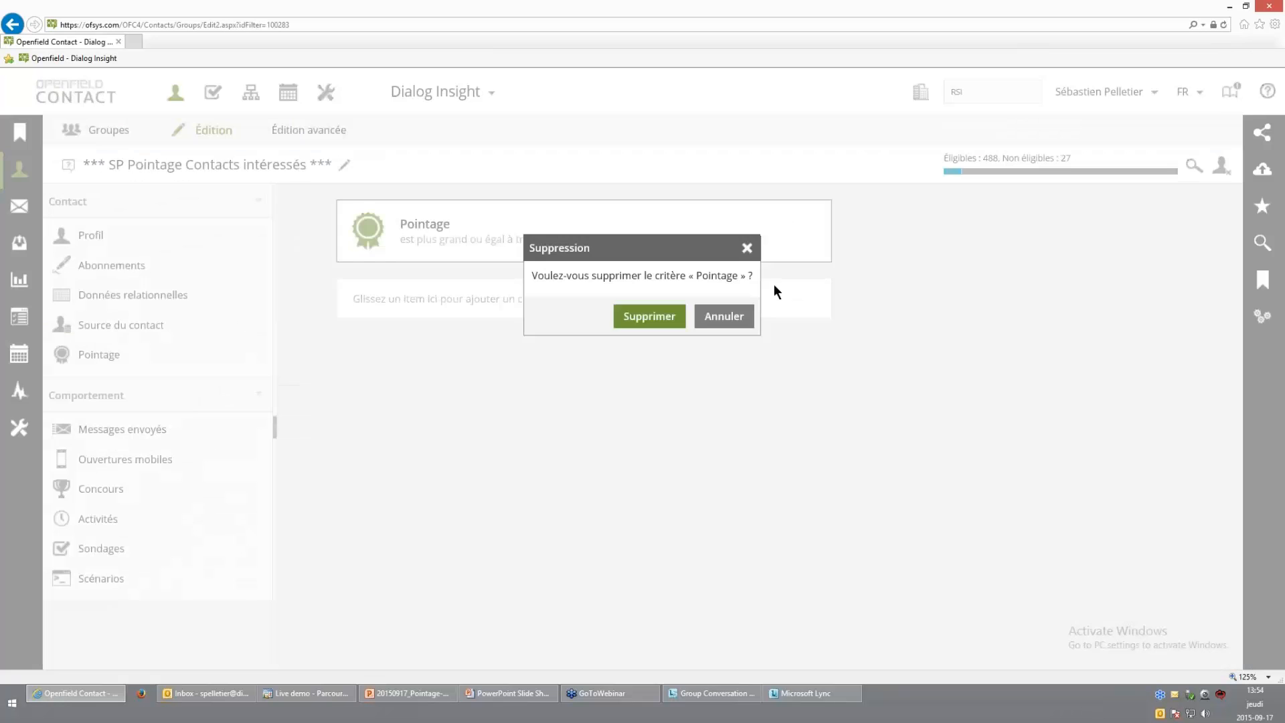
{"action": "left_click", "coordinate": [646, 316]}
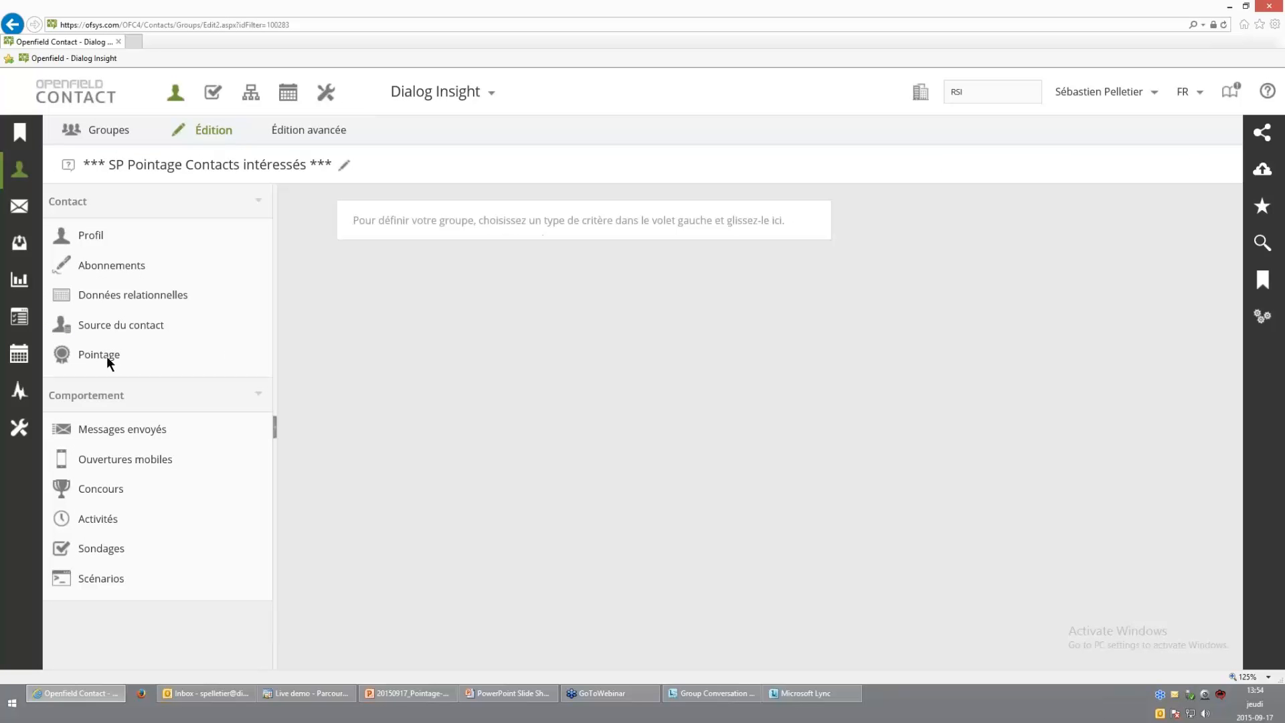
- Add a Pointage criterion to the group with the operator plus grand ou égal and a value of three stars, and save it
{"action": "left_click_drag", "start_coordinate": [99, 355], "coordinate": [437, 218]}
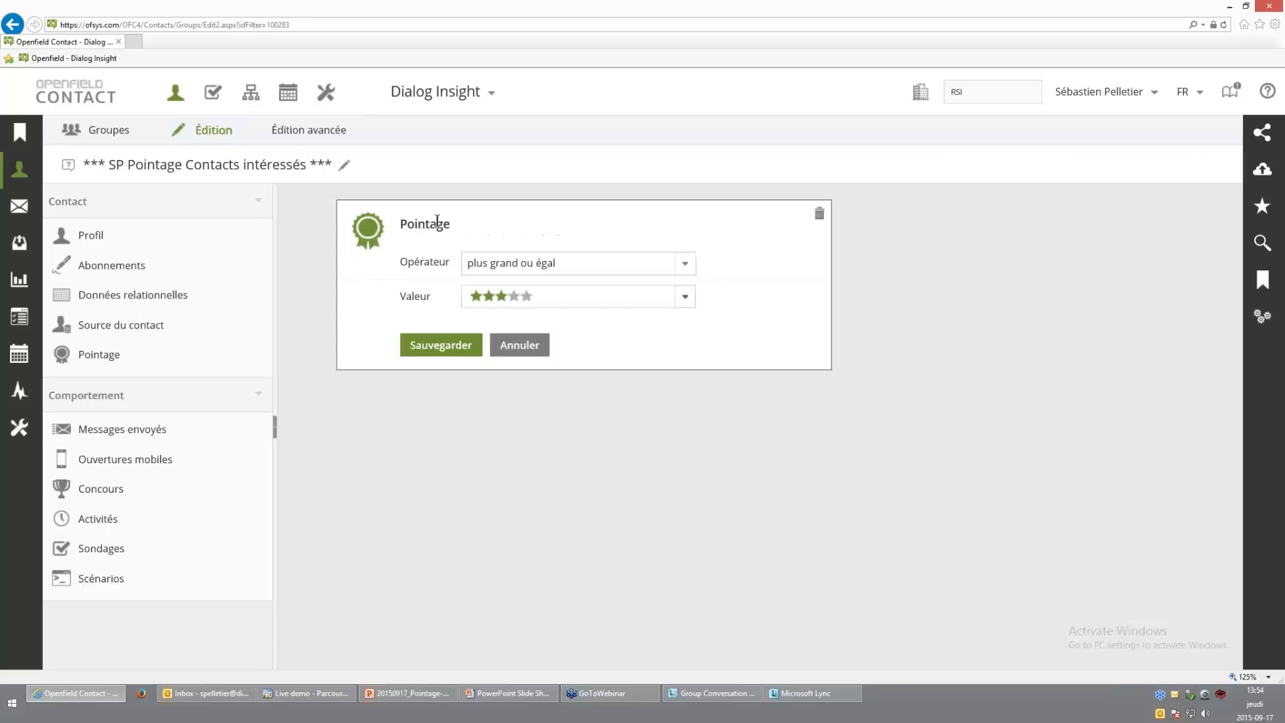
{"action": "left_click", "coordinate": [629, 271]}
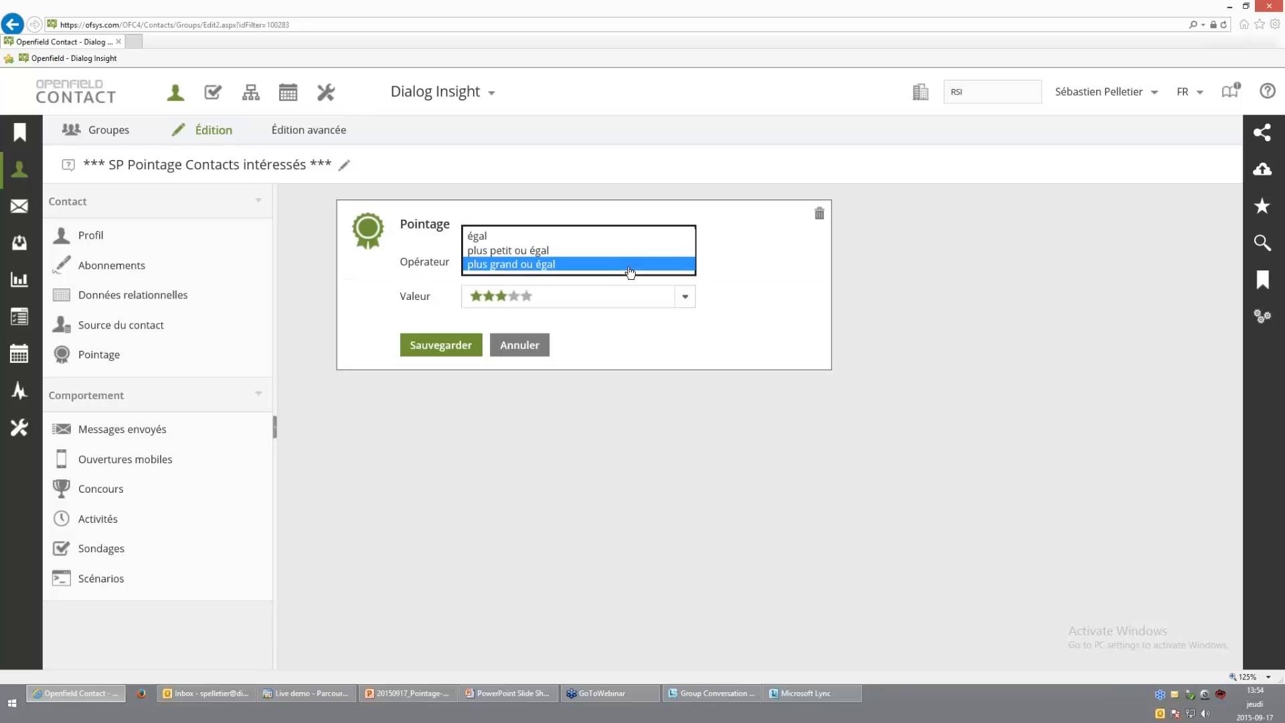
{"action": "left_click", "coordinate": [629, 265]}
{"action": "left_click", "coordinate": [626, 304]}
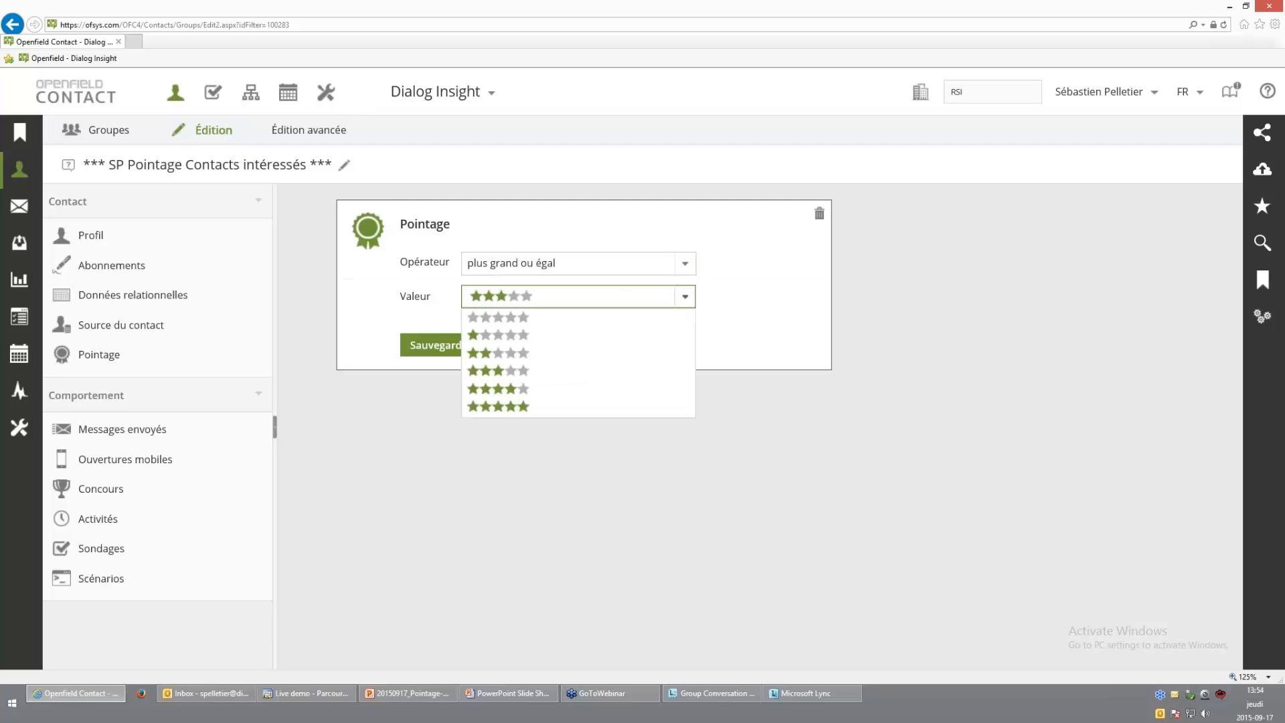
{"action": "left_click", "coordinate": [441, 296]}
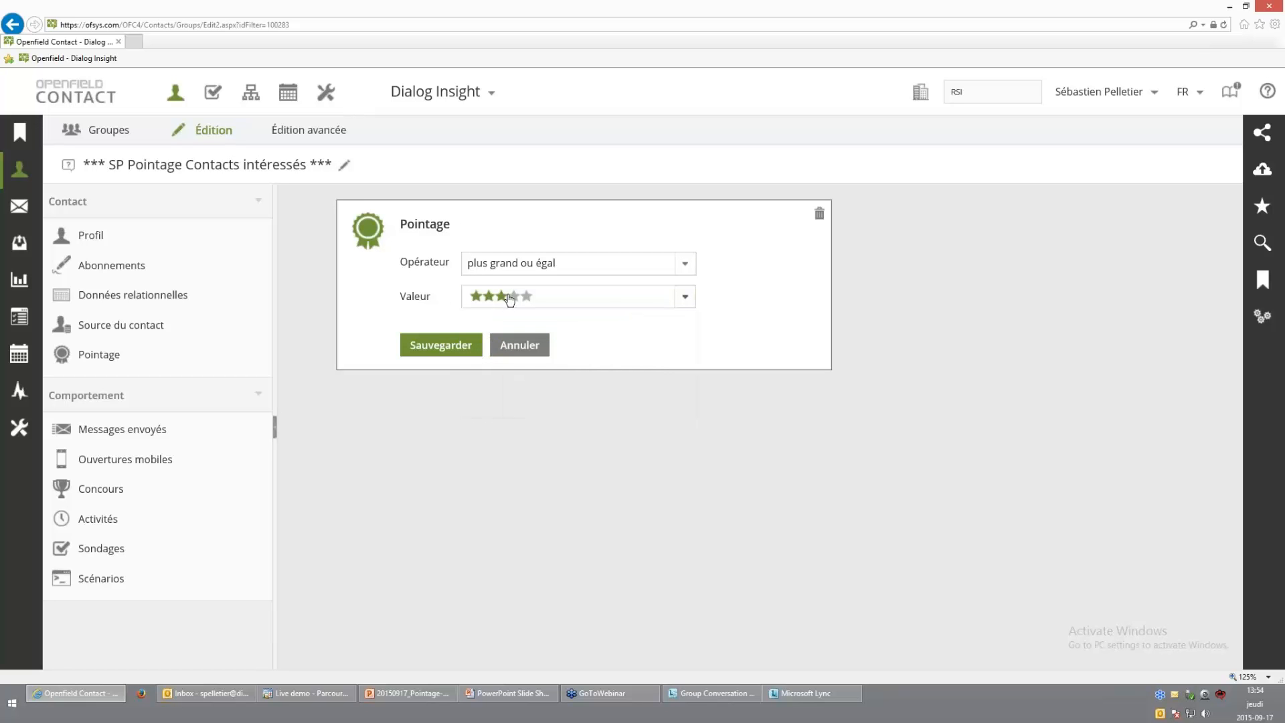
{"action": "left_click", "coordinate": [448, 349]}
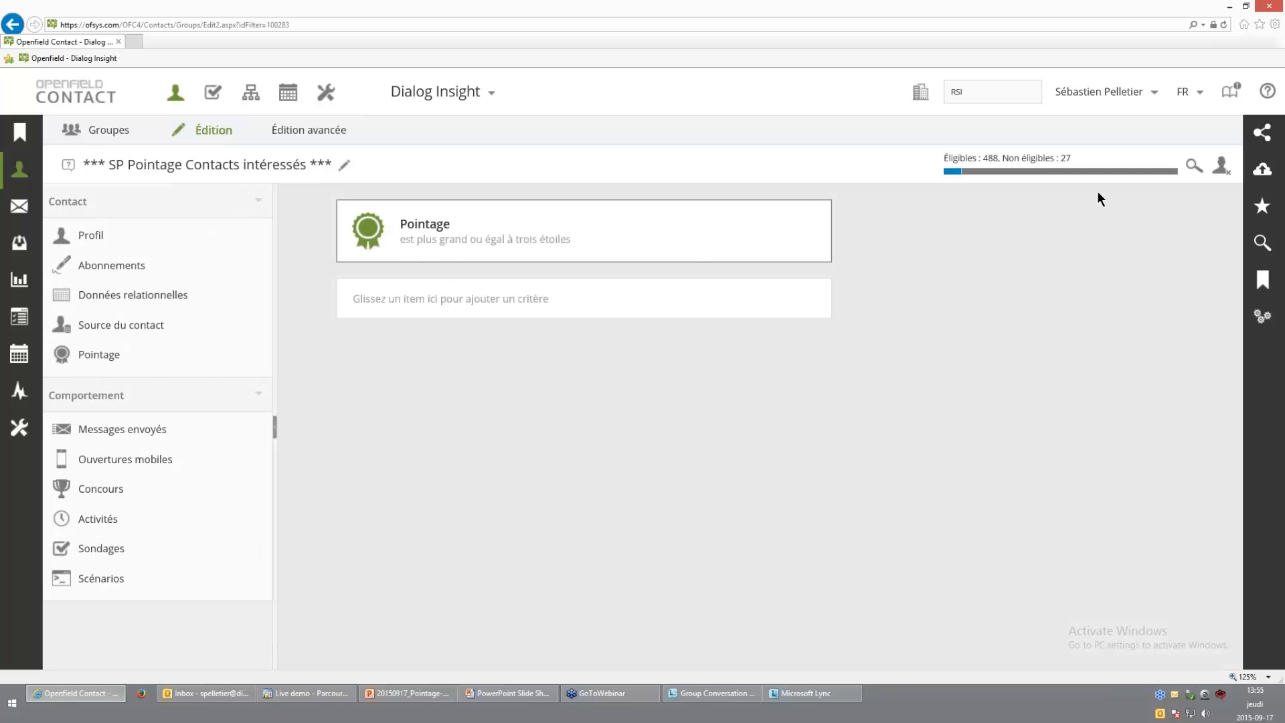
{"action": "mouse_move", "coordinate": [1022, 163]}
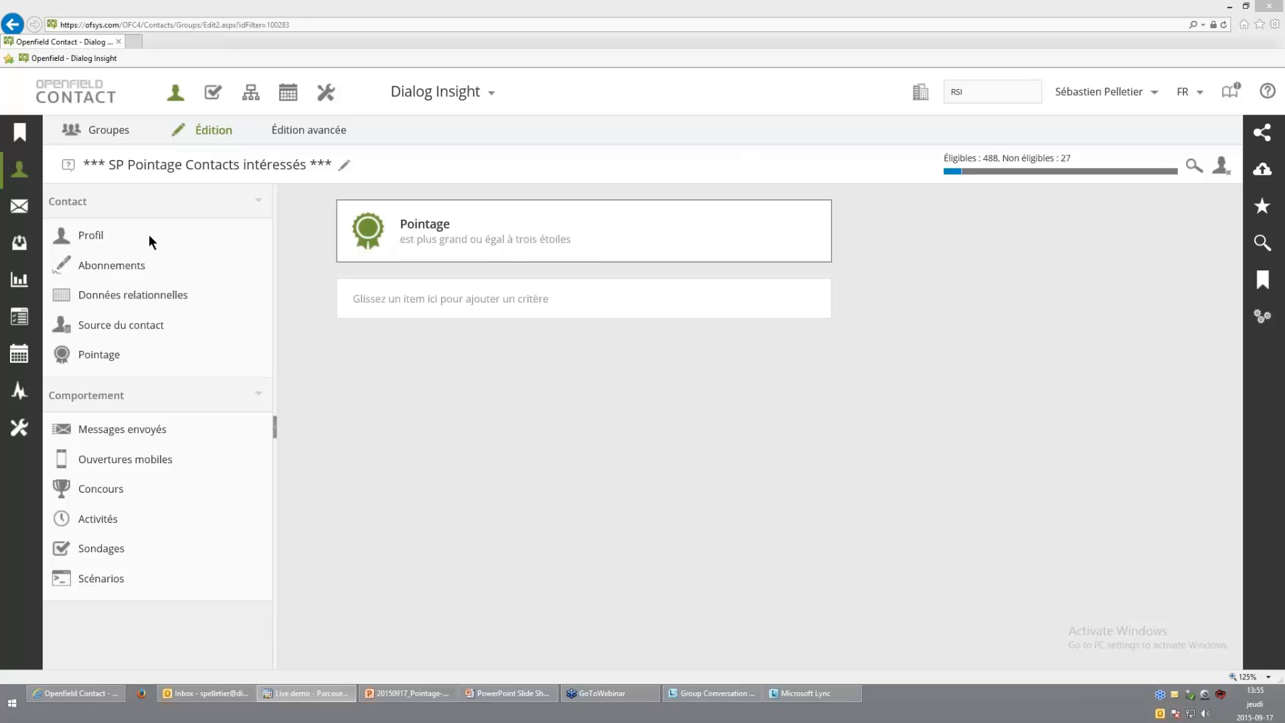
- Open the message *** SP Message personnalisé avec Pointage *** for editing from the list of current messages
{"action": "mouse_move", "coordinate": [24, 204]}
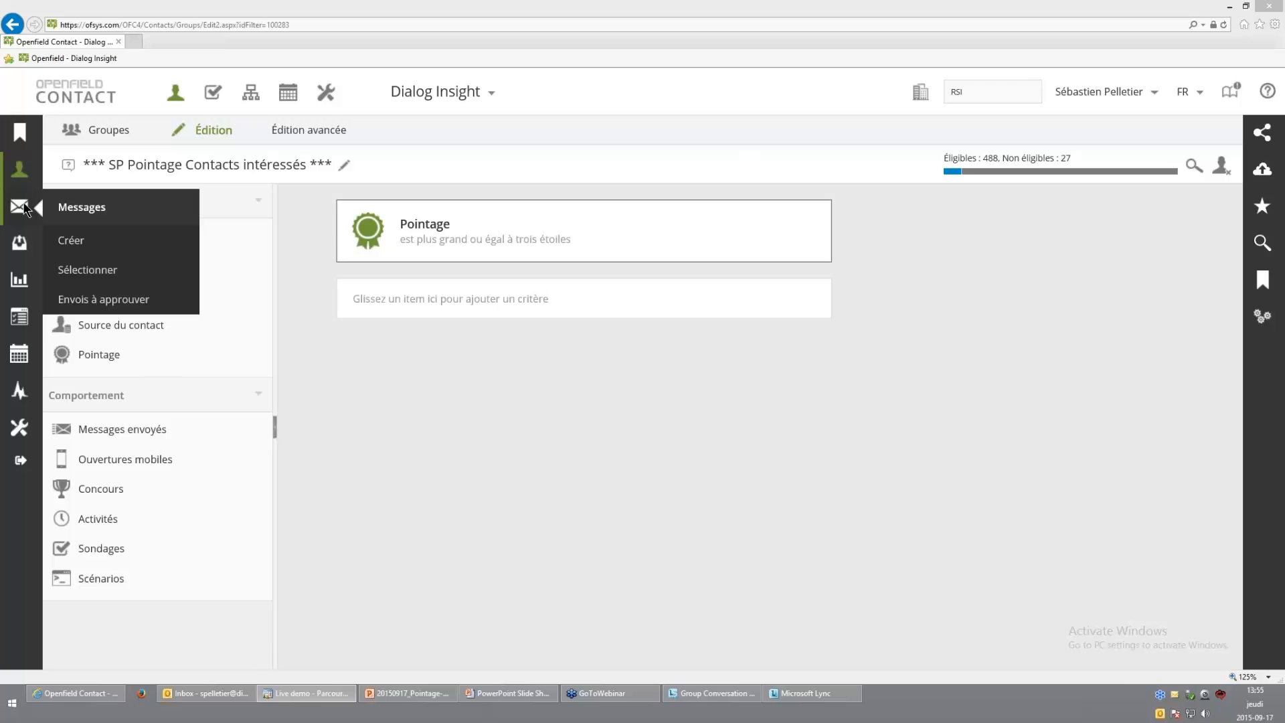
{"action": "left_click", "coordinate": [144, 272]}
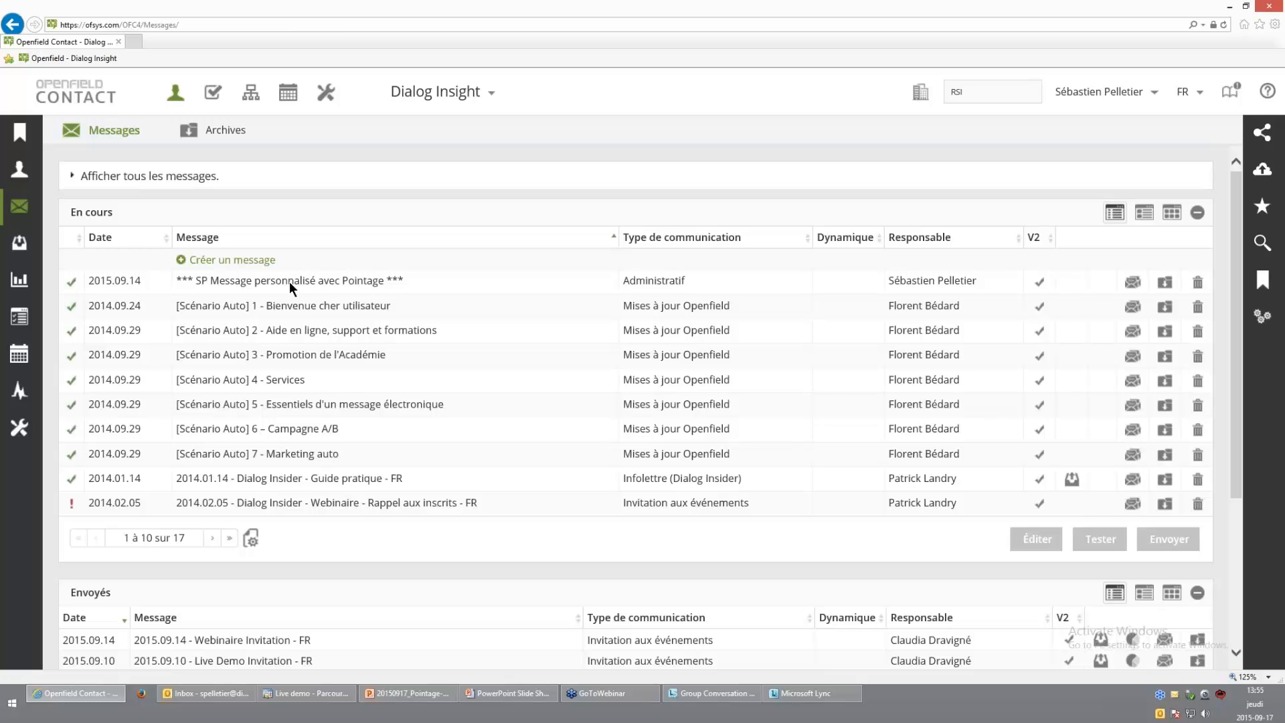
{"action": "double_click", "coordinate": [289, 281]}
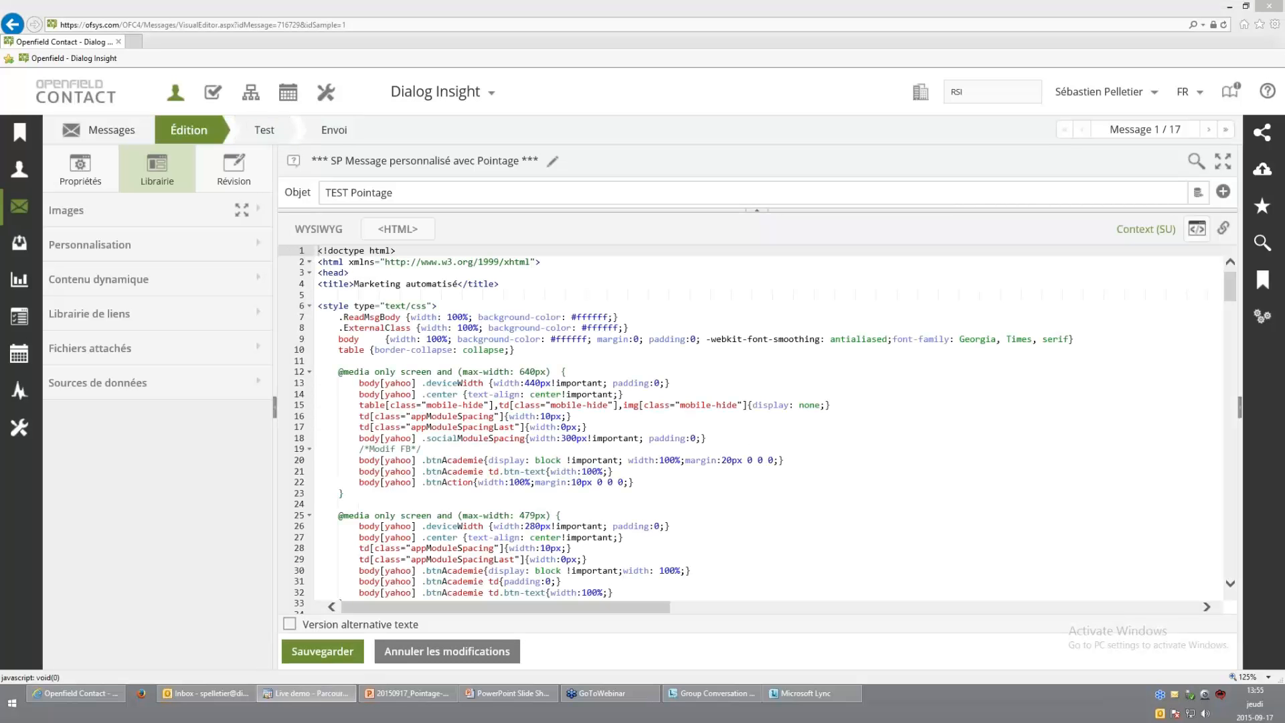
- Set up a dynamic content condition based on Pointage with the operator Plus grand ou égal à and a value of three stars
{"action": "left_click", "coordinate": [260, 284]}
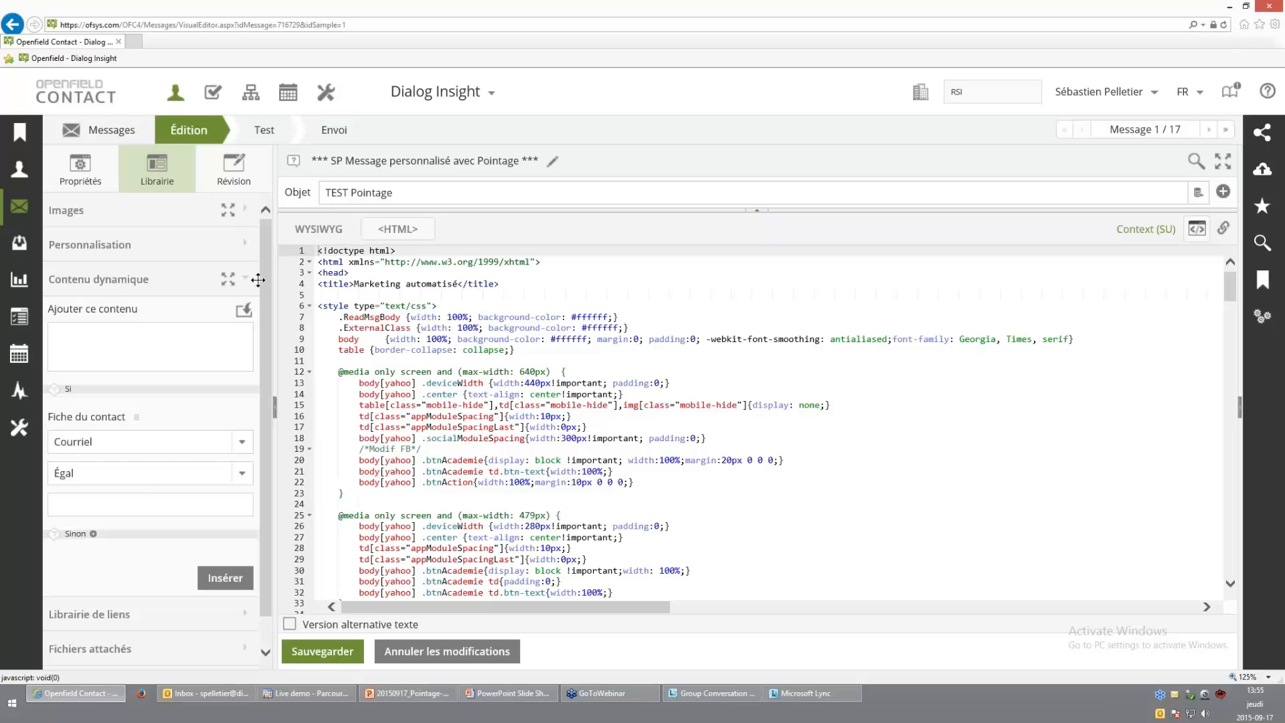
{"action": "left_click", "coordinate": [136, 417]}
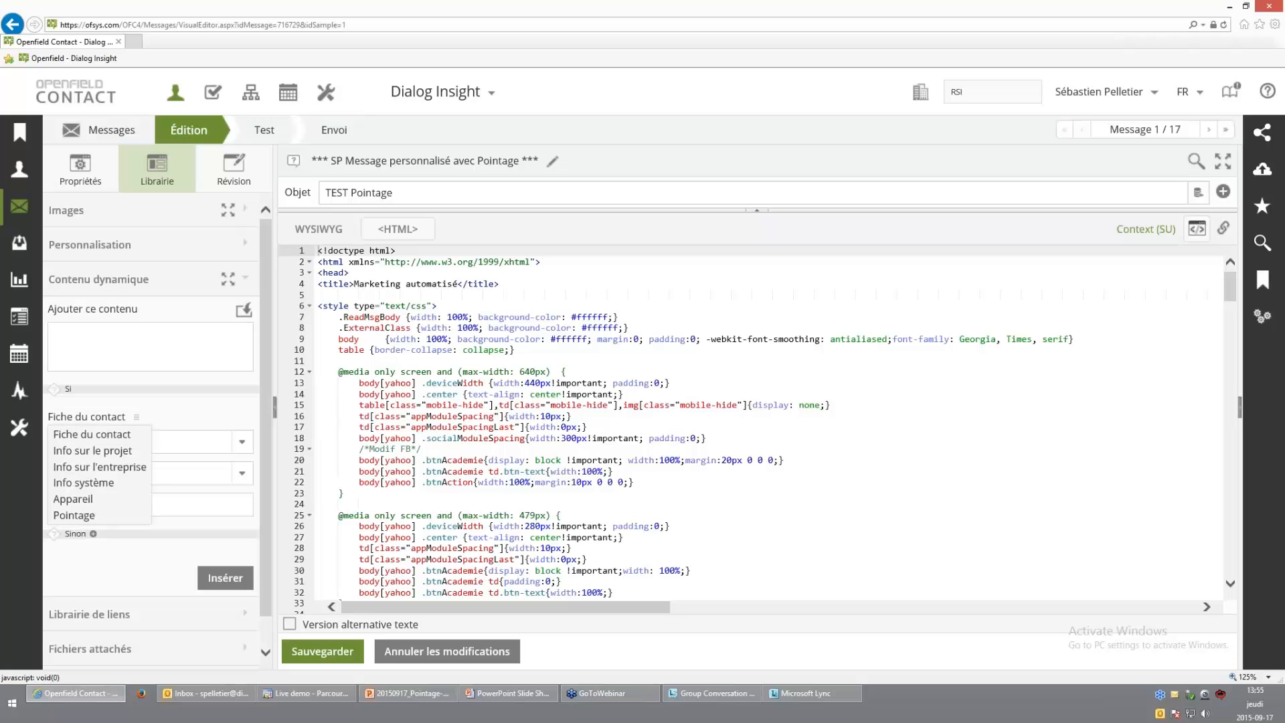
{"action": "left_click", "coordinate": [89, 522]}
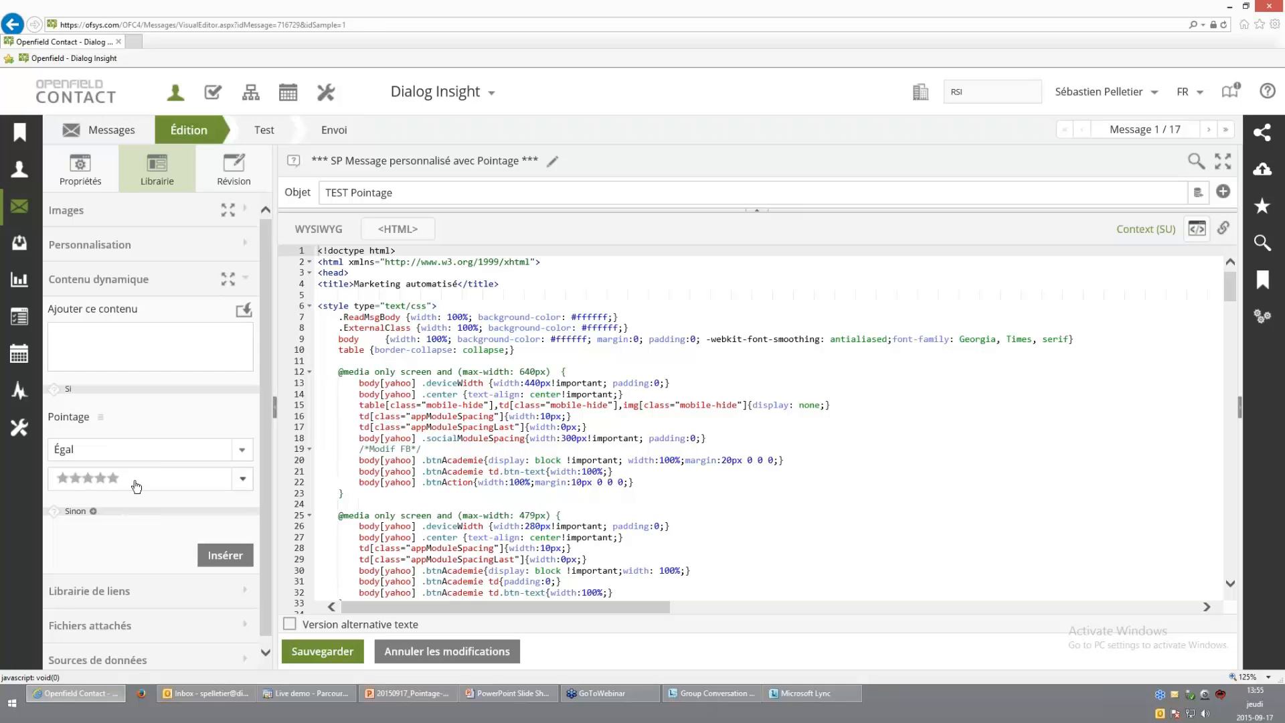
{"action": "left_click", "coordinate": [134, 480]}
{"action": "left_click", "coordinate": [121, 553]}
{"action": "left_click", "coordinate": [146, 450]}
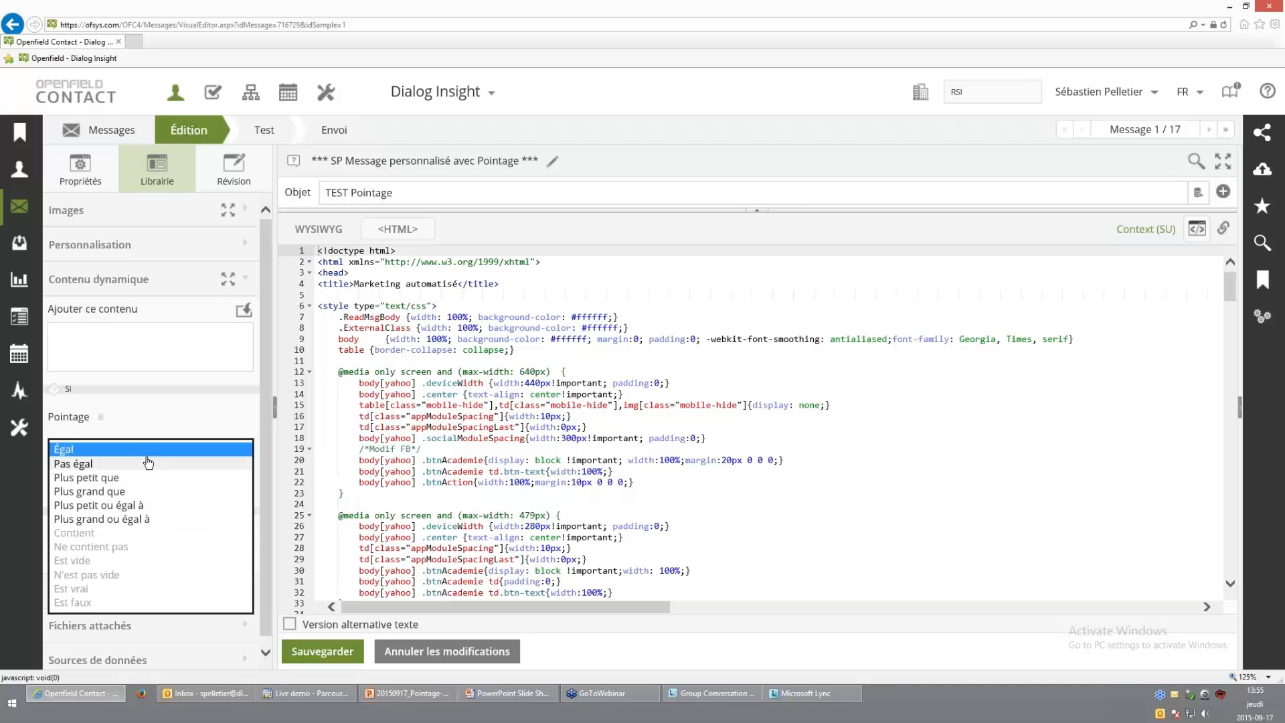
{"action": "left_click", "coordinate": [147, 519]}
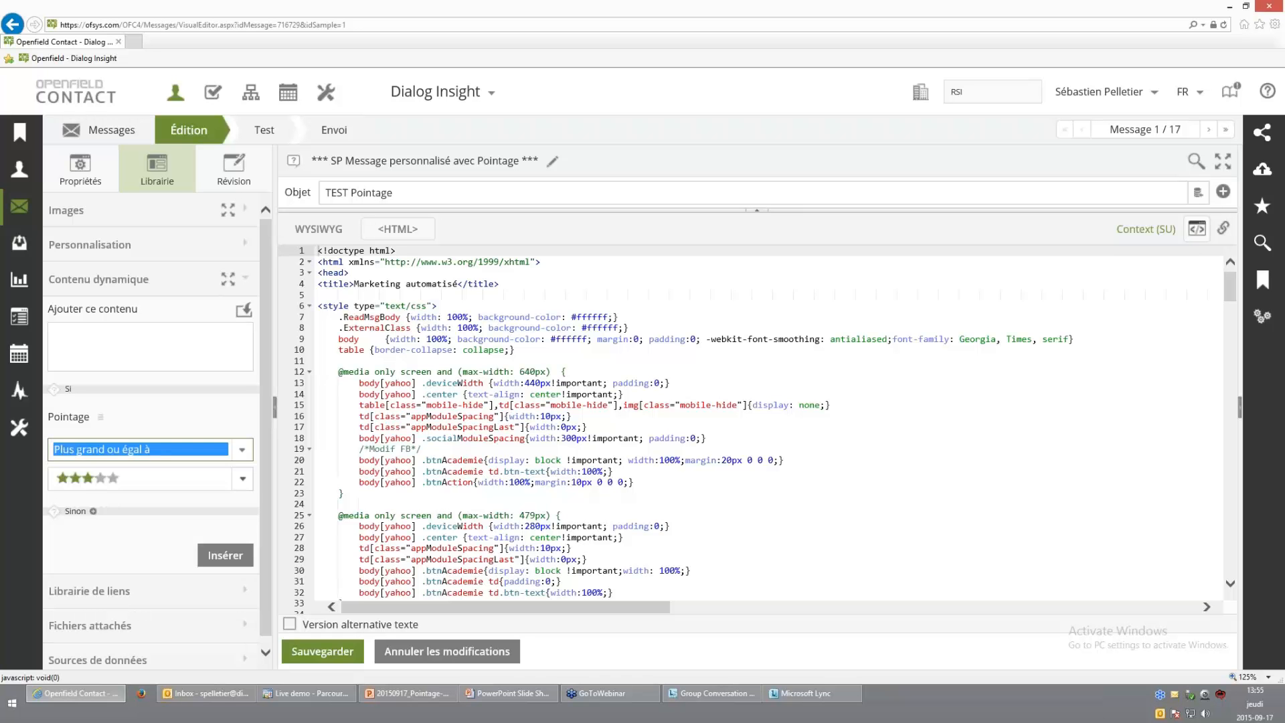
{"action": "left_click", "coordinate": [143, 479]}
{"action": "left_click", "coordinate": [288, 179]}
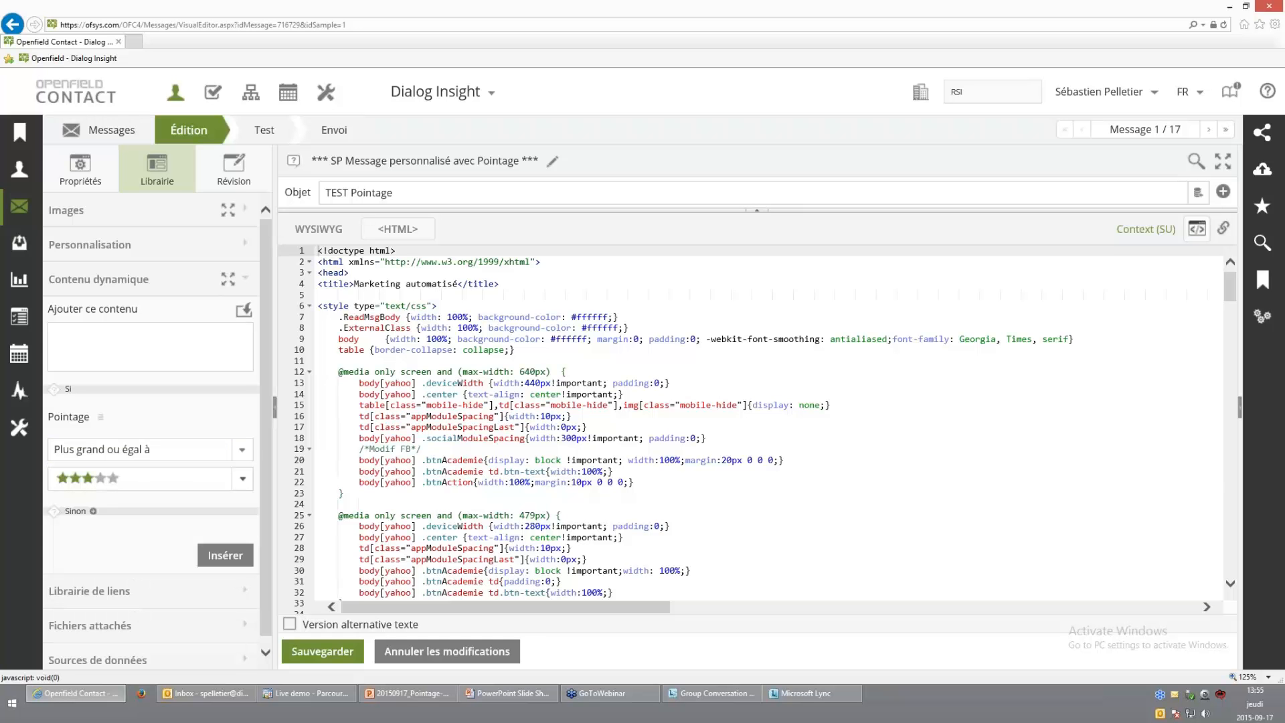
- Open the message's test preview and display it for a contact searched by e-mail address, checking whether the body includes the dynamic content
{"action": "left_click", "coordinate": [265, 139]}
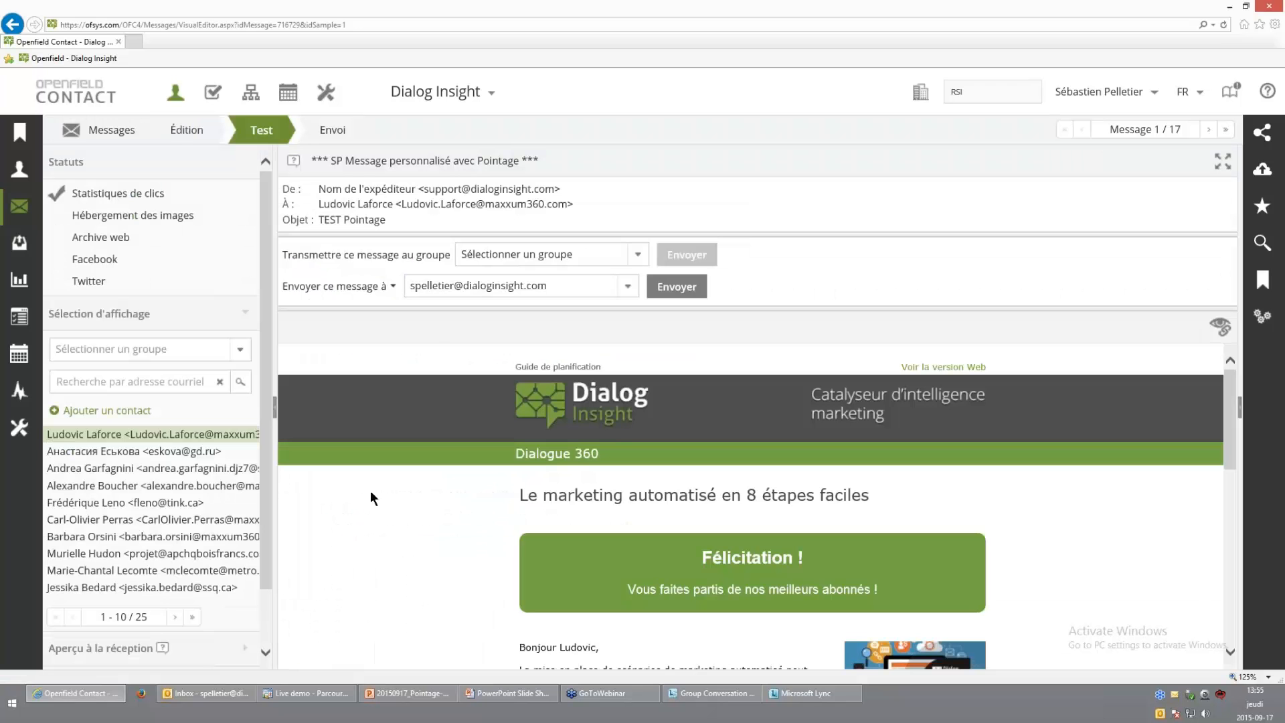
{"action": "key", "text": "alt+Tab"}
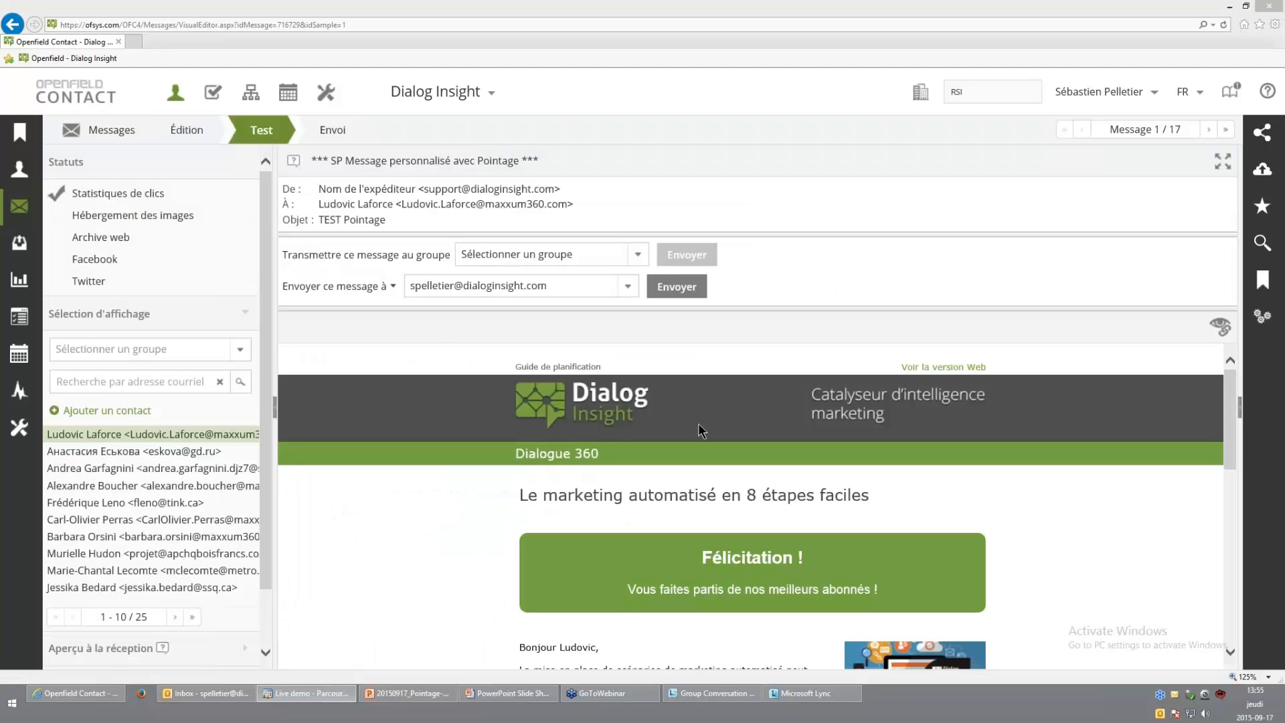
{"action": "left_click", "coordinate": [146, 380]}
{"action": "type", "text": "predictivemarketingengine.com"}
{"action": "key", "text": "Return"}
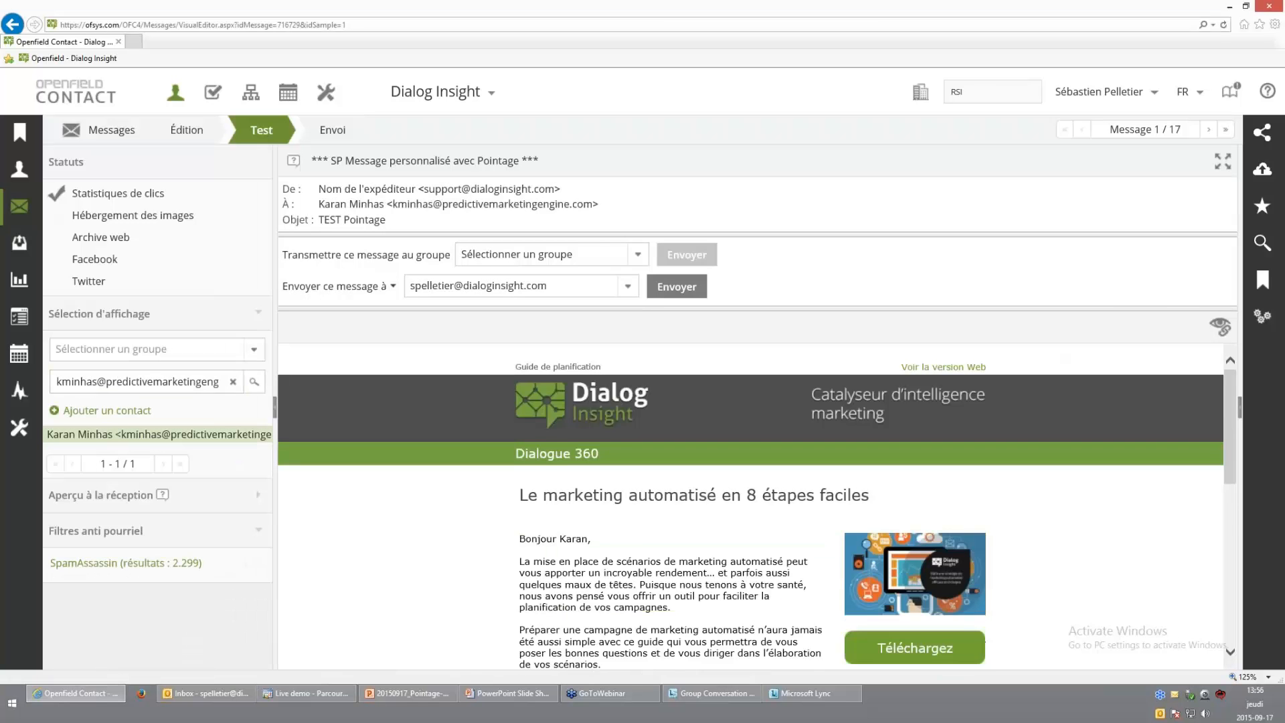
{"action": "scroll", "coordinate": [444, 462], "scroll_direction": "down", "scroll_amount": 2}
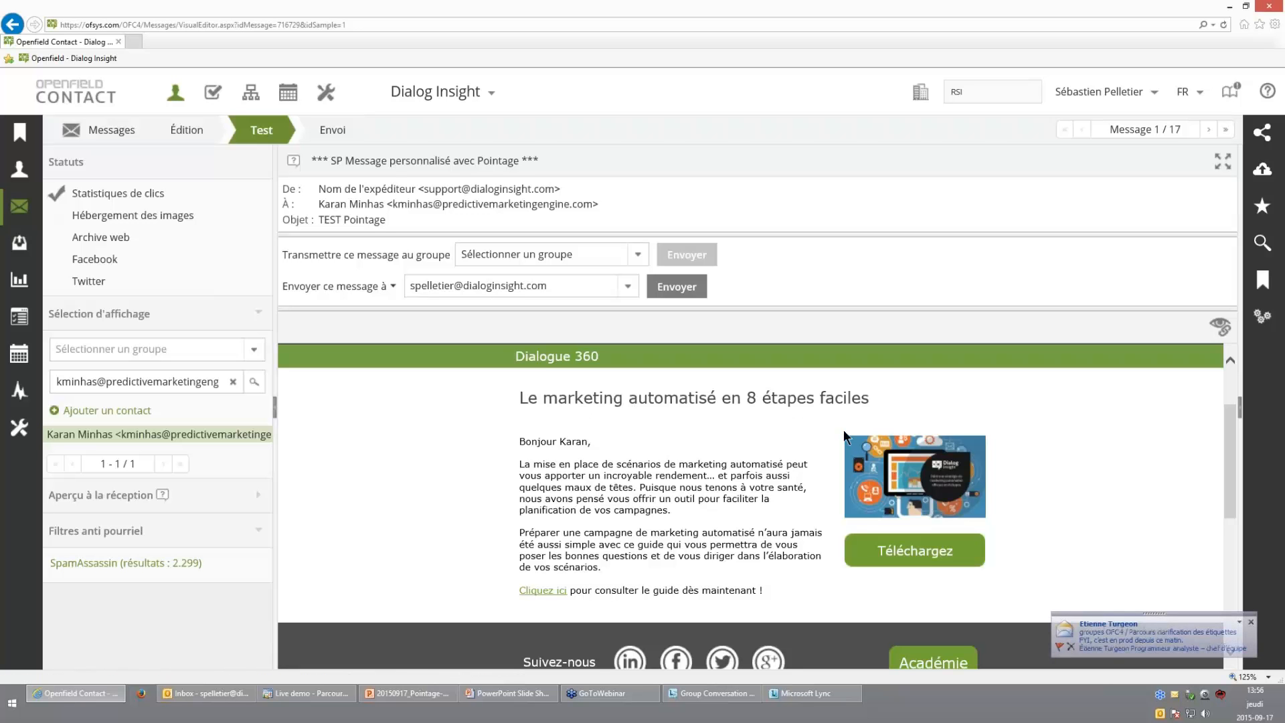
- Search for another contact by e-mail address and preview the message personalised for that contact
{"action": "key", "text": "alt+Tab"}
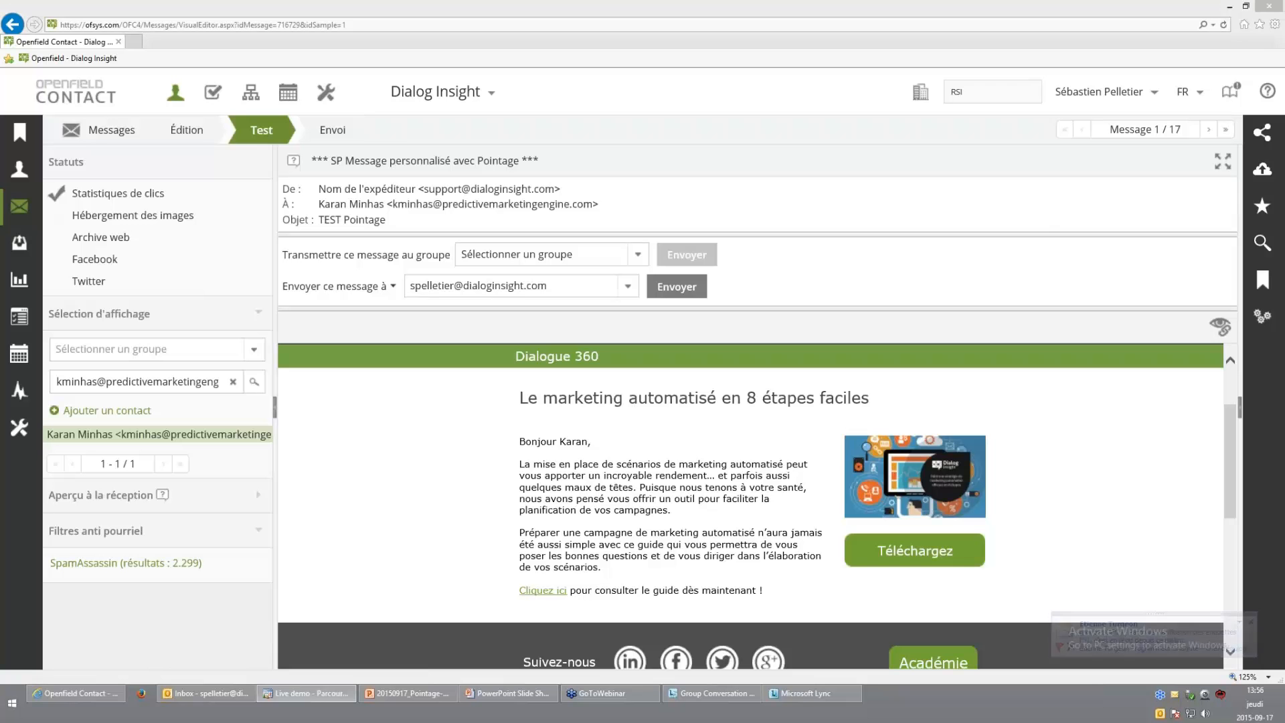
{"action": "left_click_drag", "start_coordinate": [221, 382], "coordinate": [67, 388]}
{"action": "key", "text": "ctrl+a"}
{"action": "key", "text": "ctrl+v"}
{"action": "key", "text": "Return"}
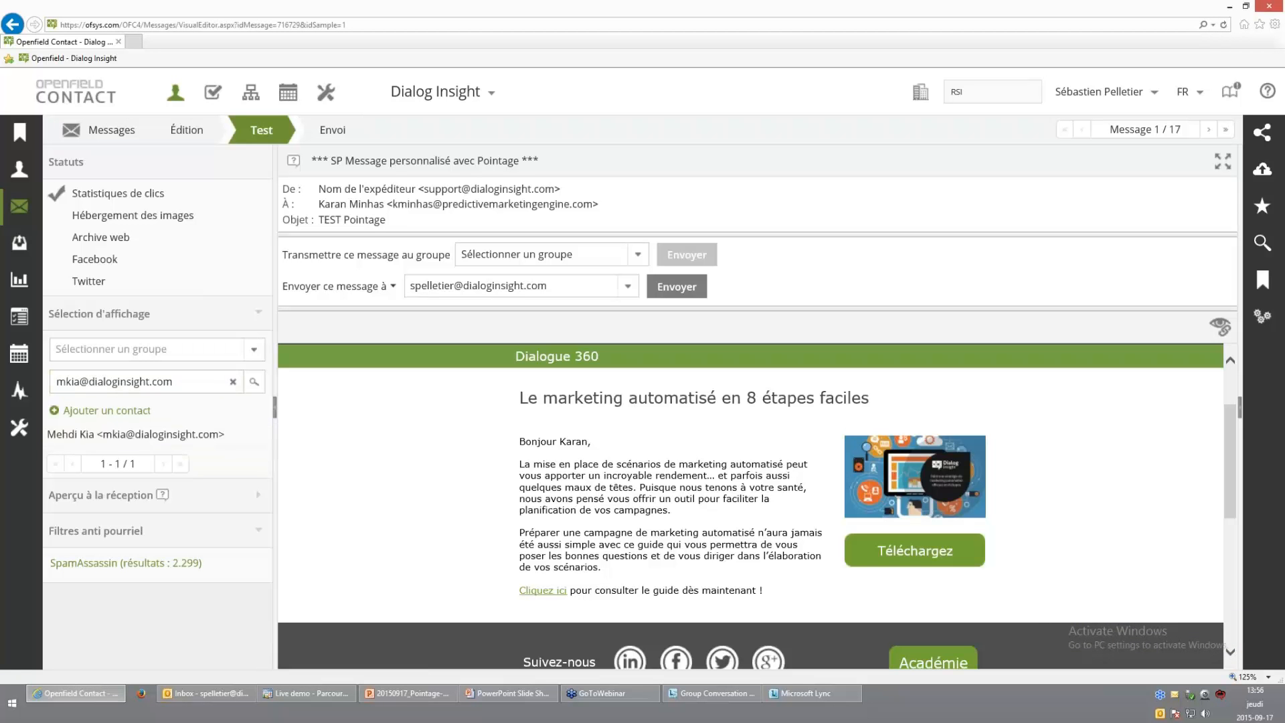
{"action": "left_click", "coordinate": [181, 436]}
{"action": "scroll", "coordinate": [424, 481], "scroll_direction": "down", "scroll_amount": 2}
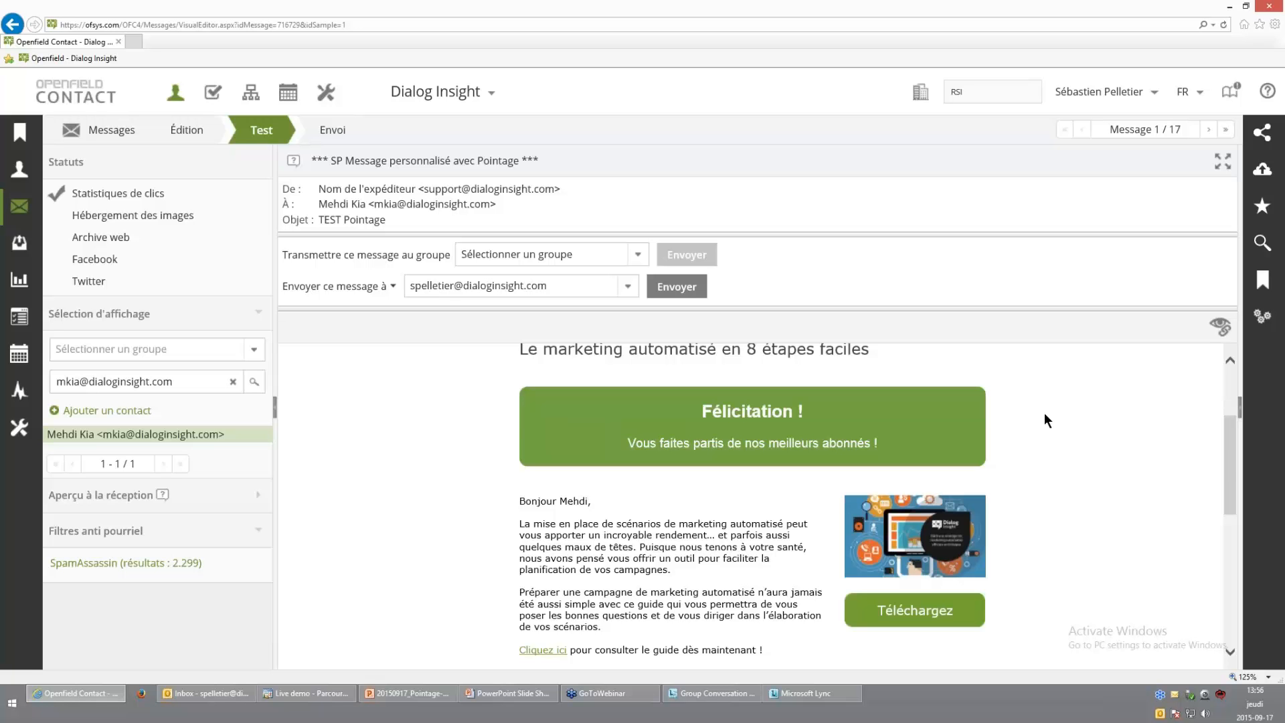
{"action": "left_click_drag", "start_coordinate": [1226, 455], "coordinate": [1228, 402]}
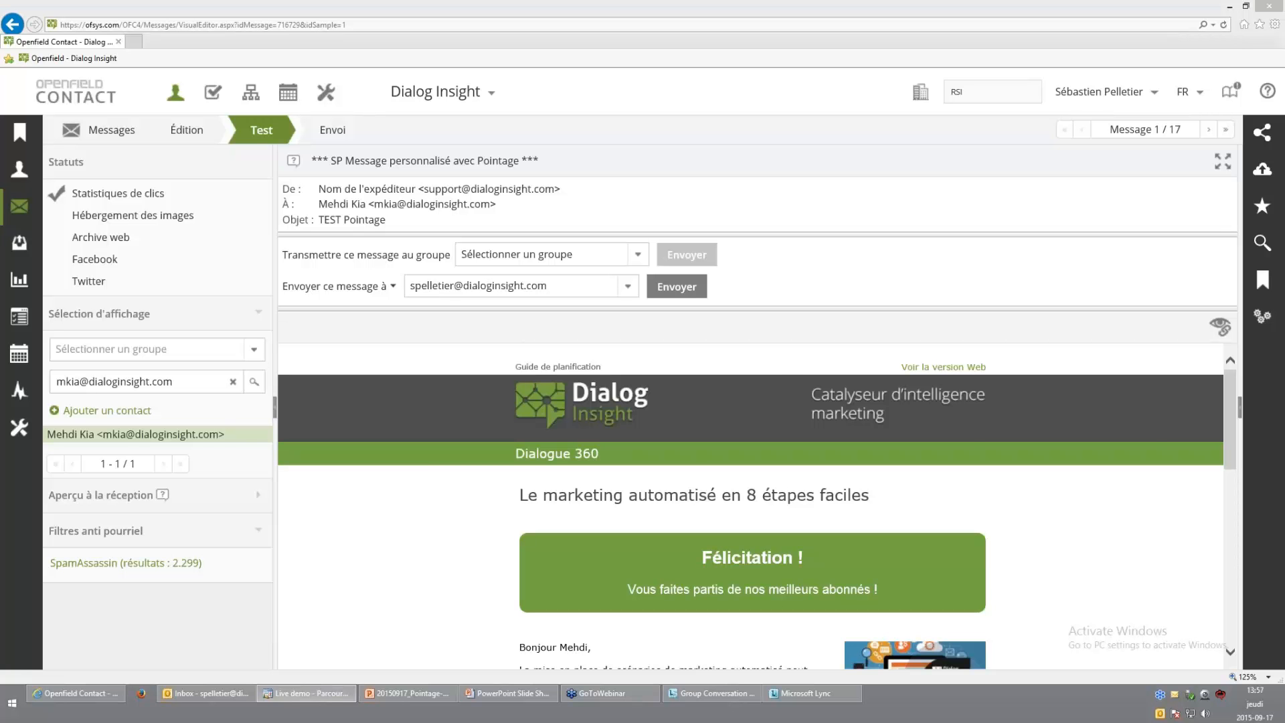
- Switch to the PowerPoint slide show and advance from the Pointage slide to the closing contact slide
{"action": "key", "text": "alt+Tab"}
{"action": "key", "text": "alt+Tab"}
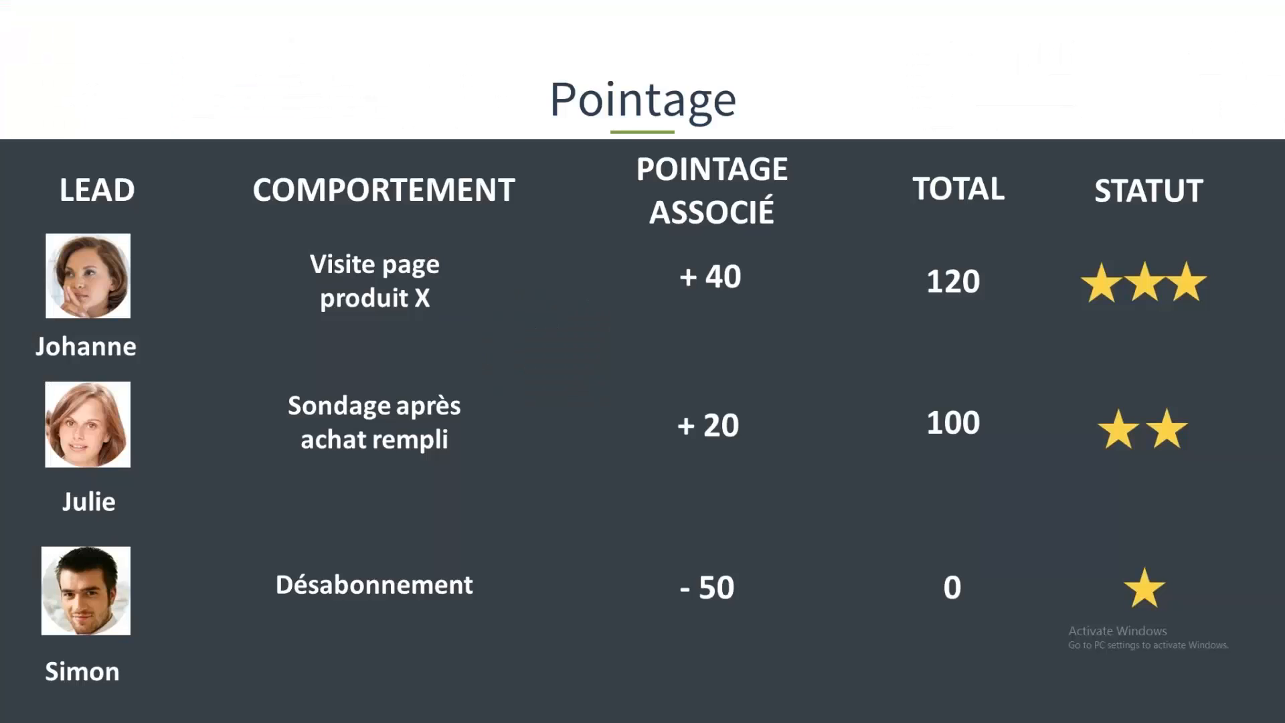
{"action": "key", "text": "Right"}
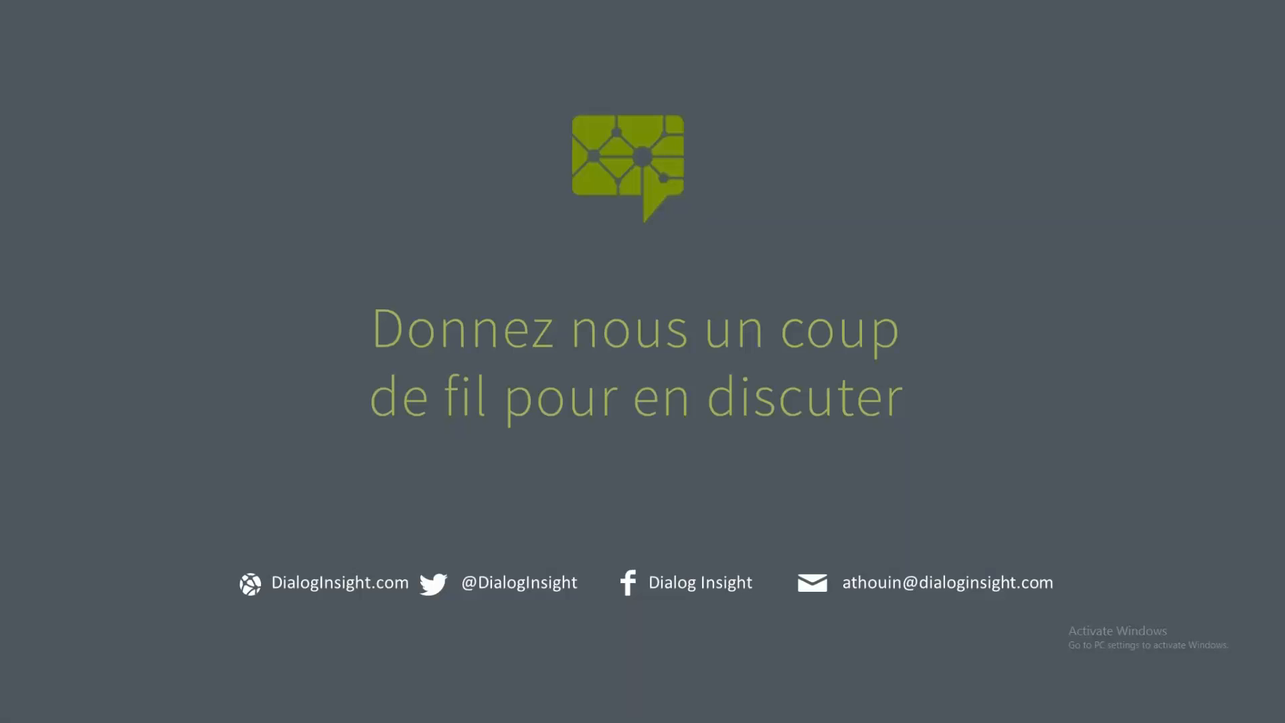